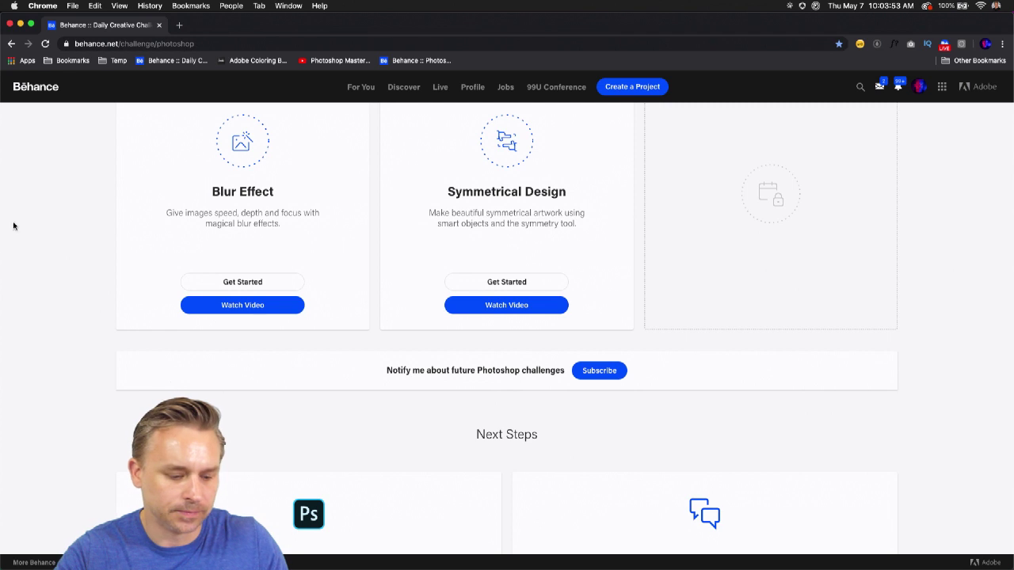
- Open the starter-file folder of the Symmetrical Design challenge, check the desktop, and return to the Behance challenge page
click(480, 283)
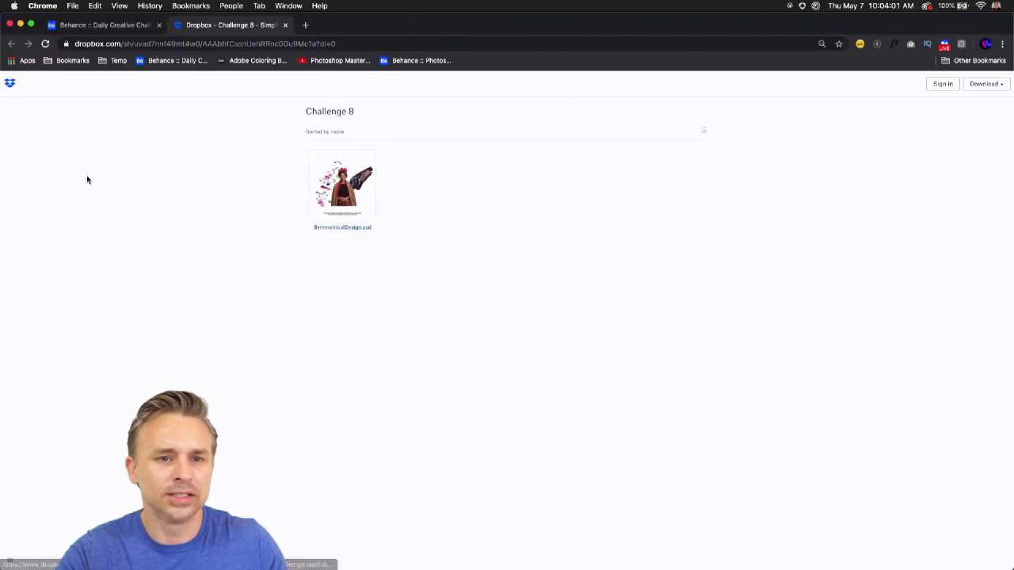
click(20, 25)
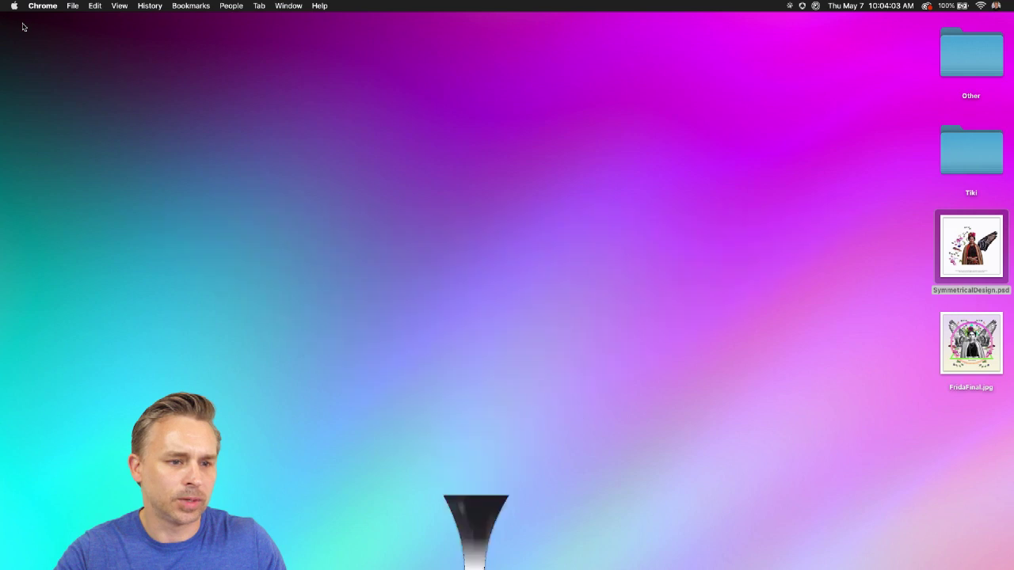
click(474, 554)
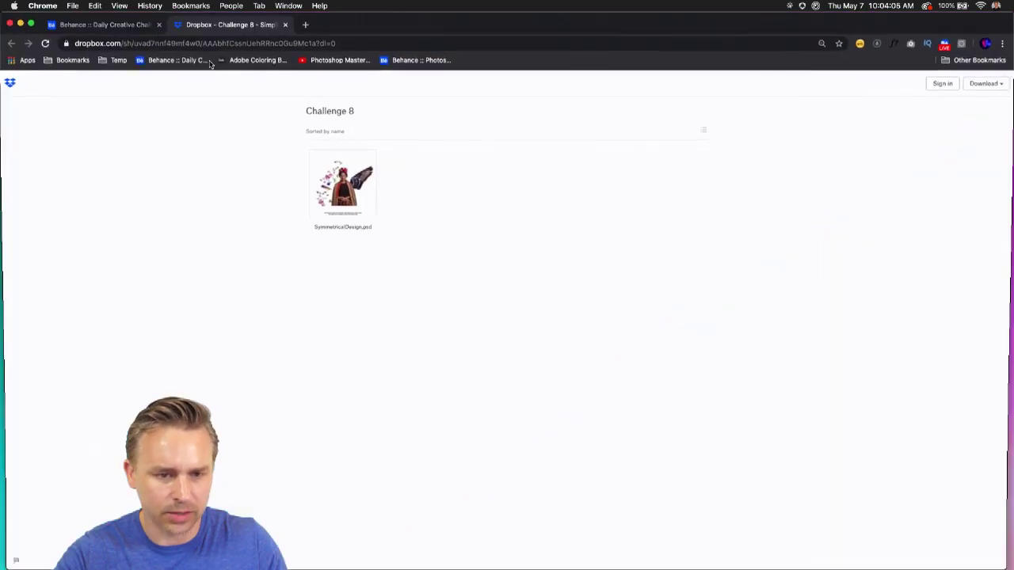
click(103, 25)
click(297, 44)
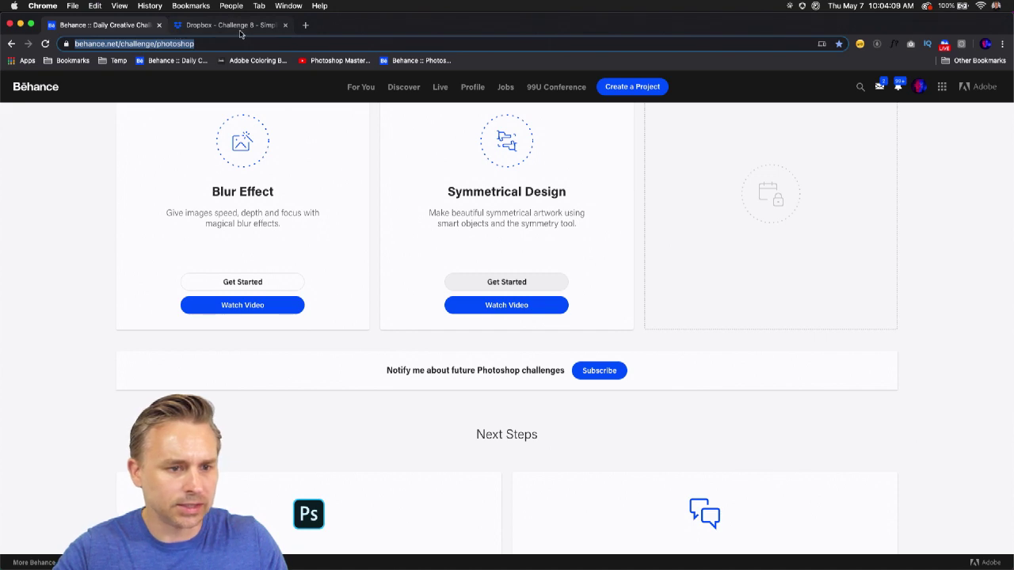
- Open SymmetricalDesign.psd from the desktop in Photoshop, activate the Move tool and collapse the Paths panel
click(21, 25)
double_click(959, 247)
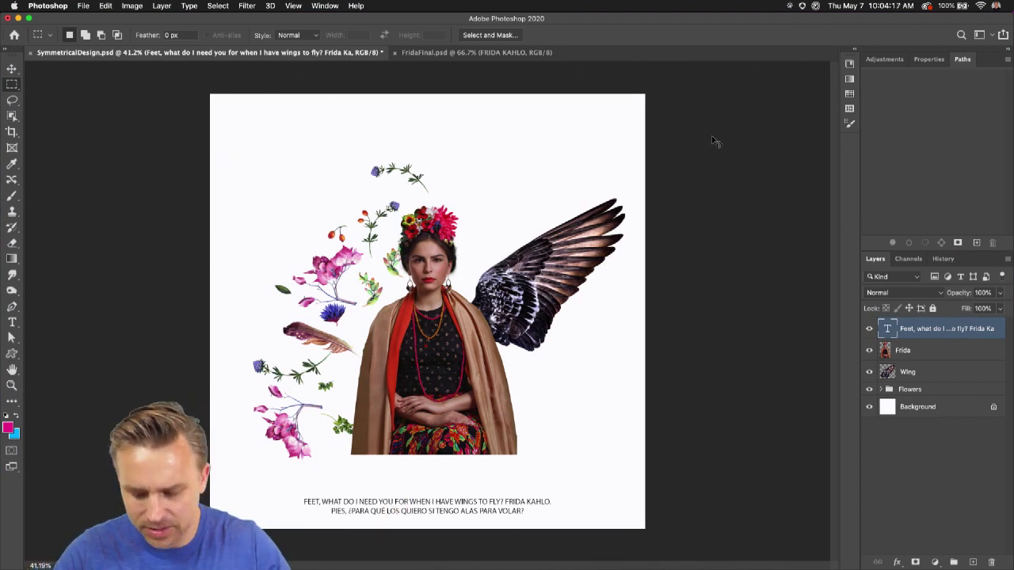
key(super+equal)
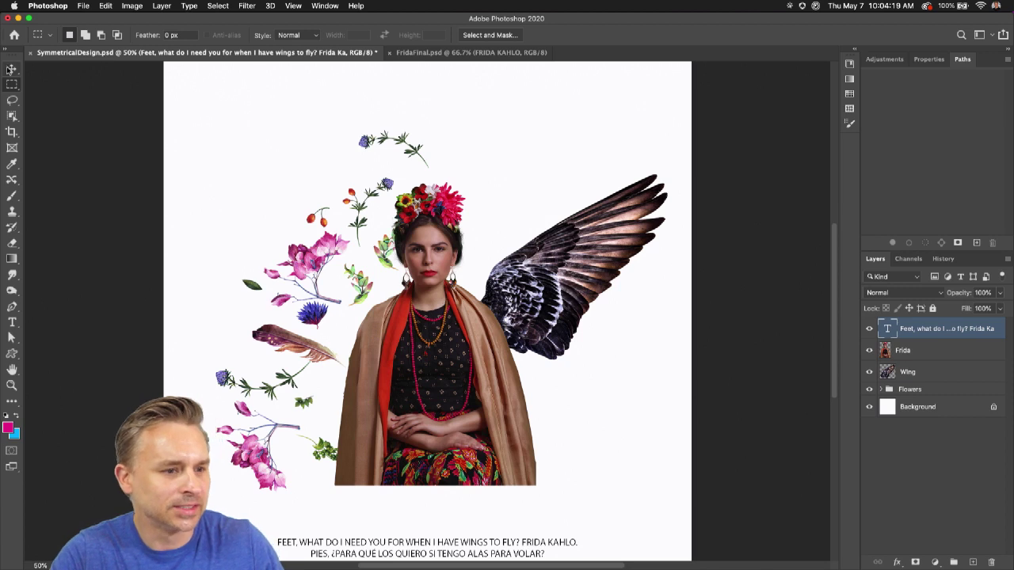
click(10, 70)
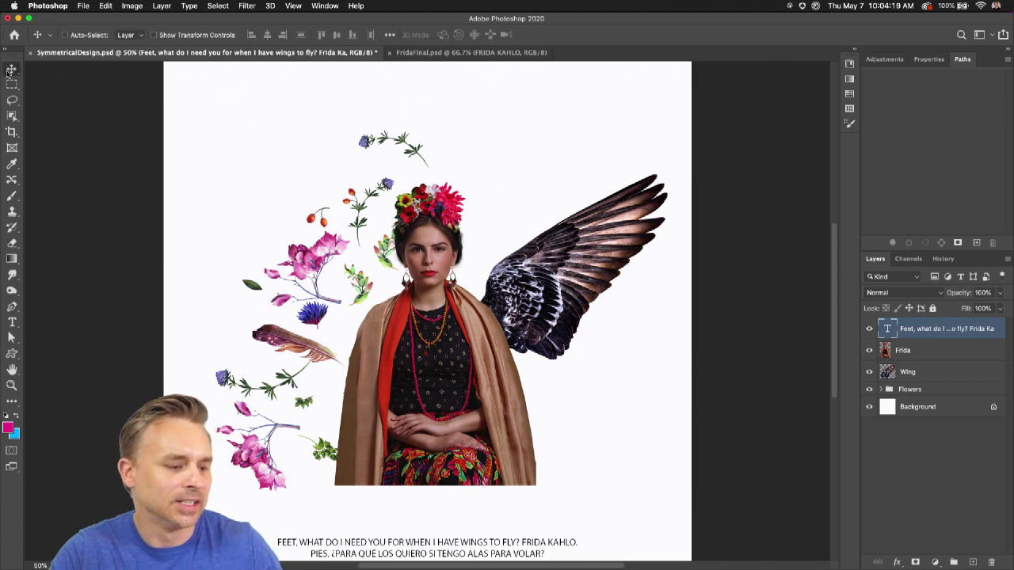
double_click(988, 64)
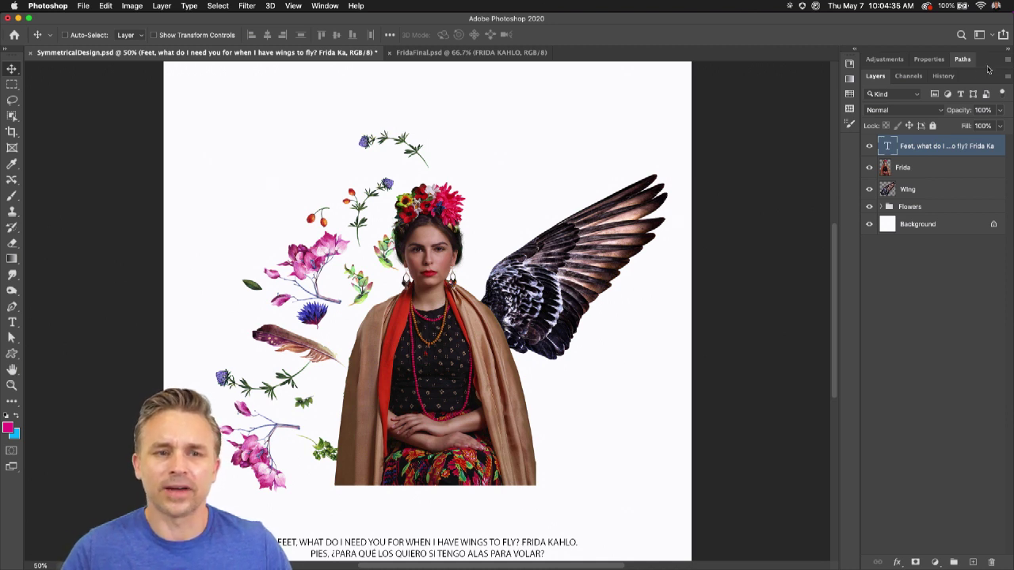
- Hide the Frida, Wing and quote text layers, look through the Flowers group's contents, and hide that group too
click(923, 173)
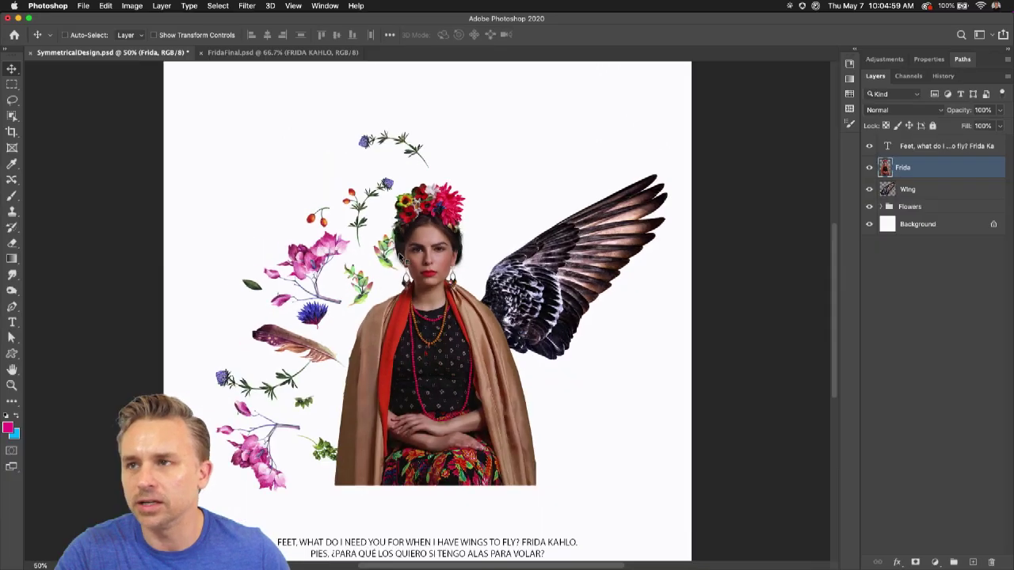
click(907, 189)
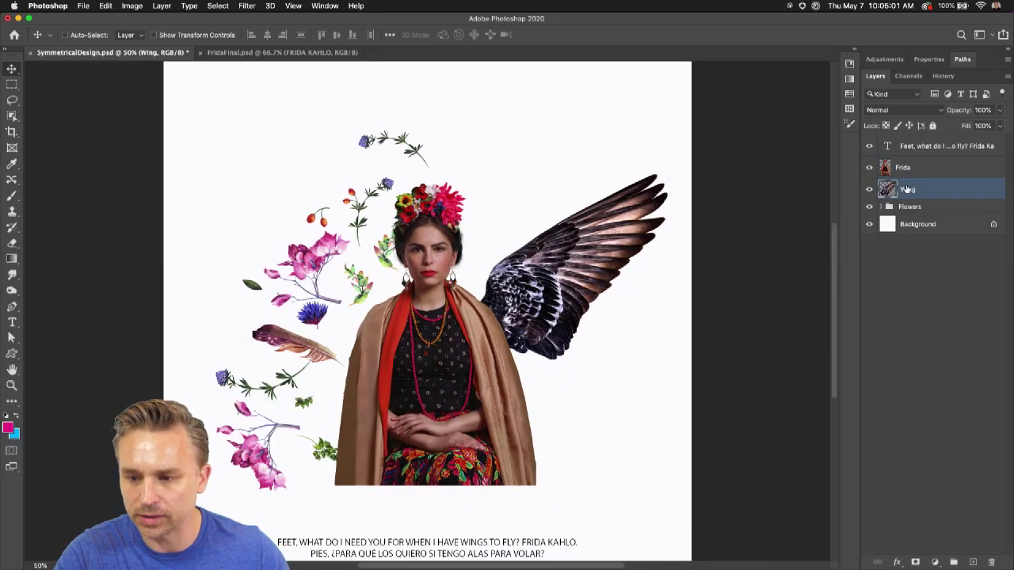
click(918, 173)
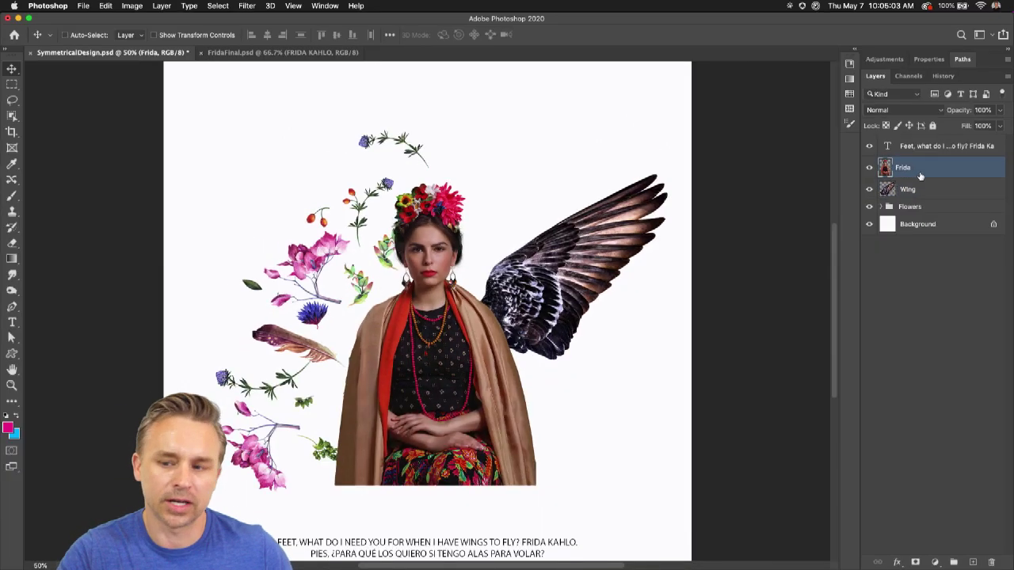
click(869, 168)
click(869, 189)
click(869, 145)
click(910, 206)
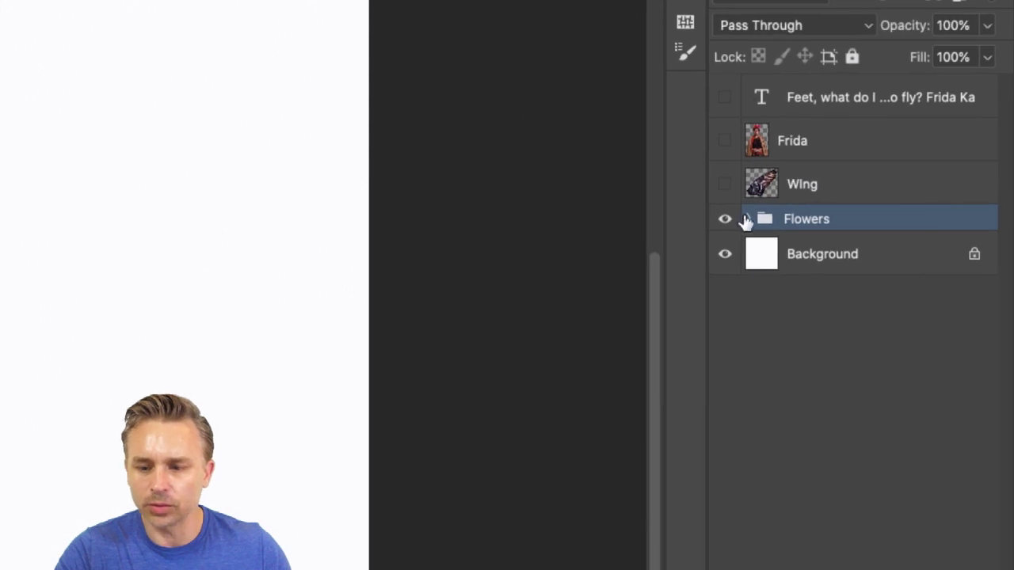
click(880, 207)
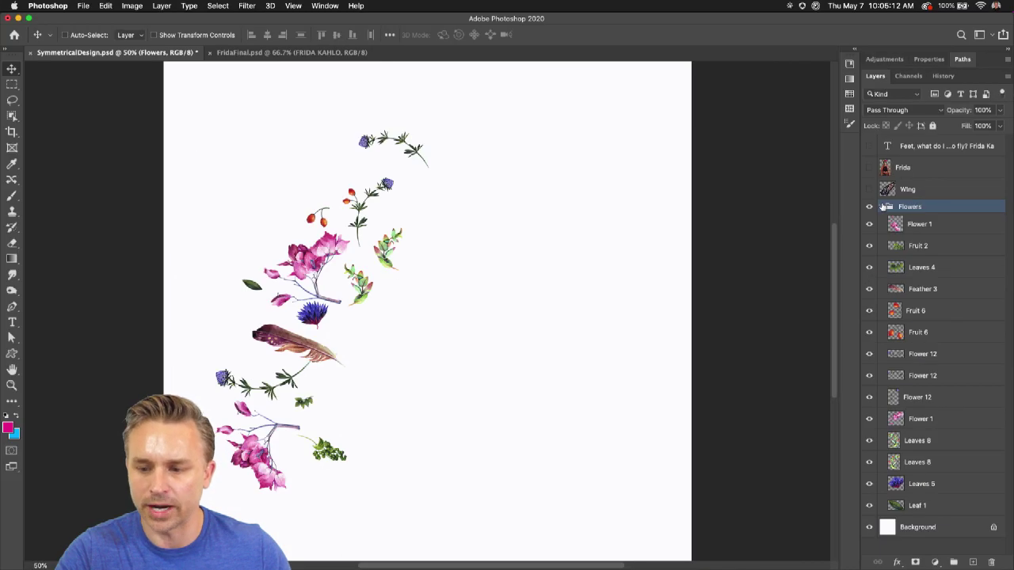
click(748, 219)
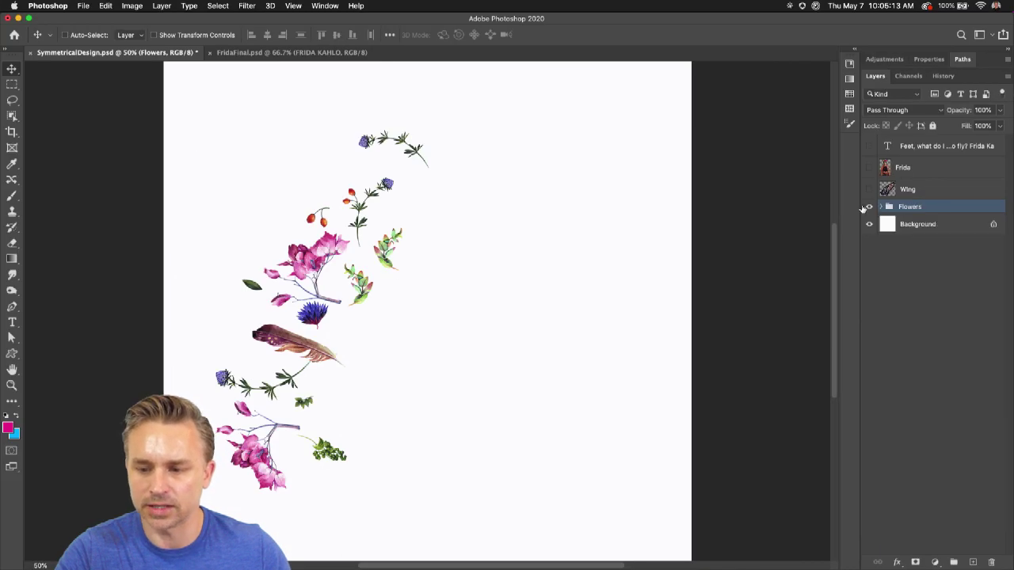
click(869, 208)
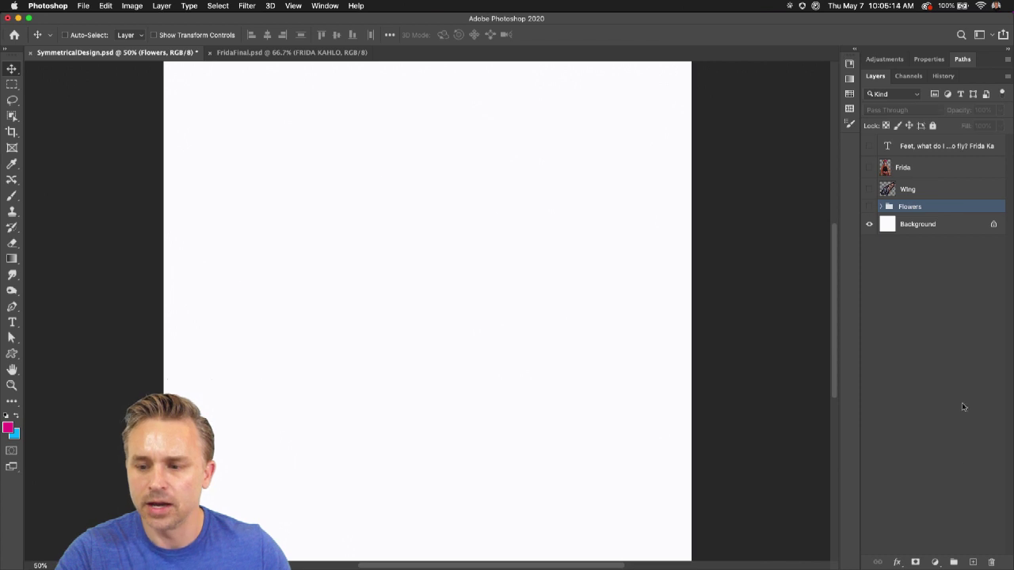
- Create a new layer directly above the Flowers group and name it Symmetry Tool
click(973, 561)
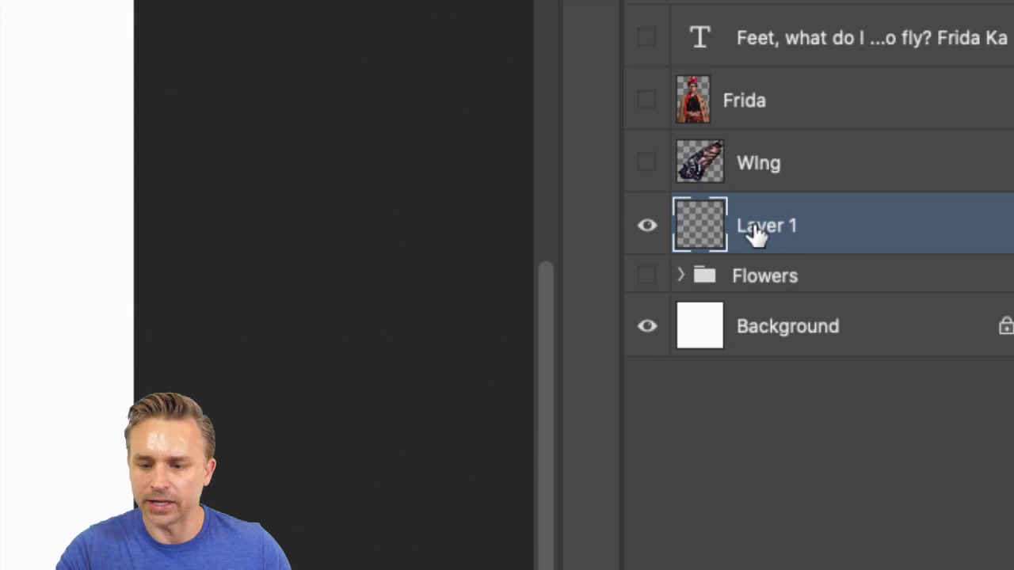
double_click(906, 213)
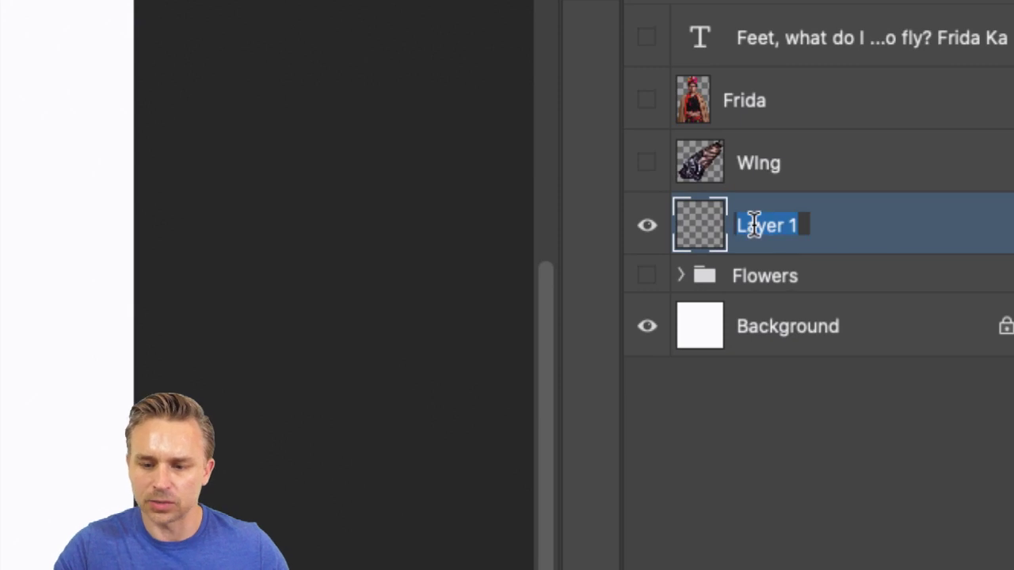
text(Symmetry Too)
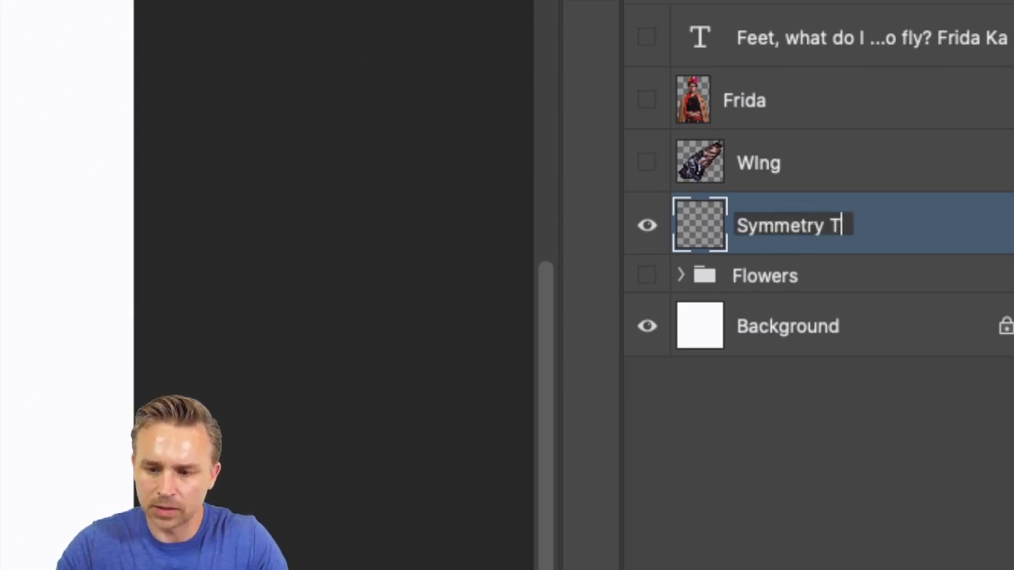
text(l)
key(Return)
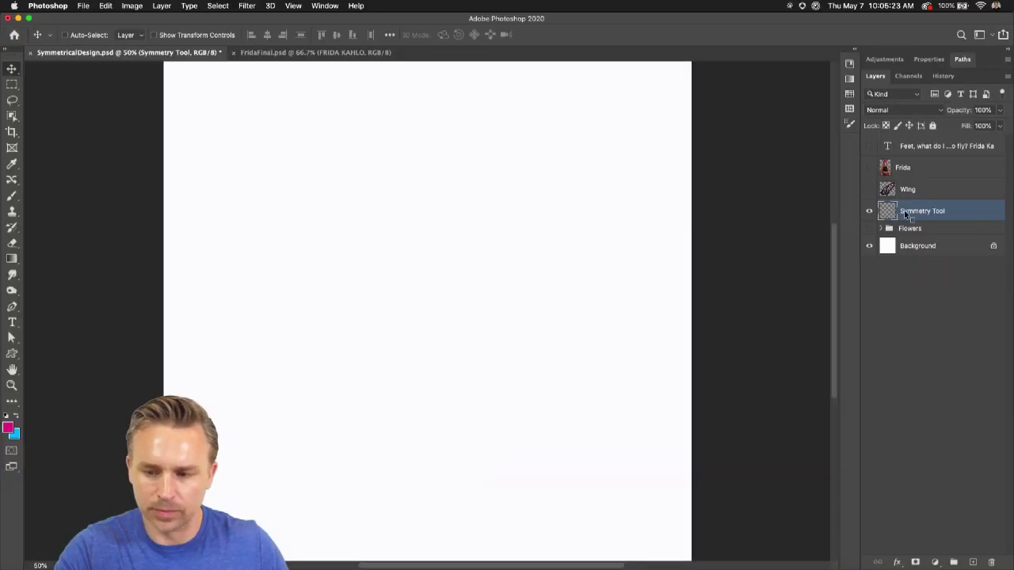
- Activate the Brush tool, reset it to its default settings and choose the Hard Round brush at 13 px
click(11, 197)
right_click(12, 198)
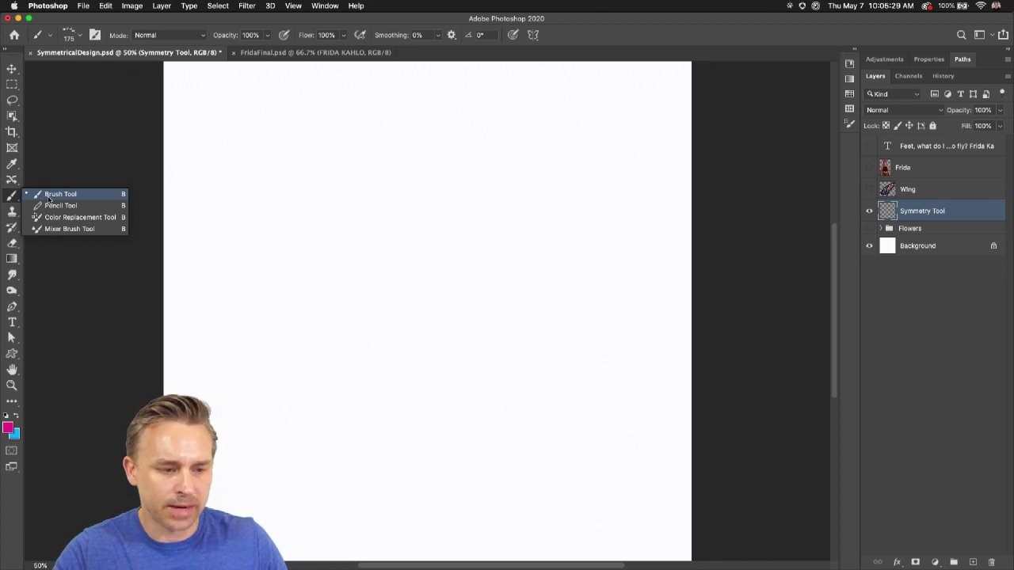
click(49, 198)
right_click(44, 39)
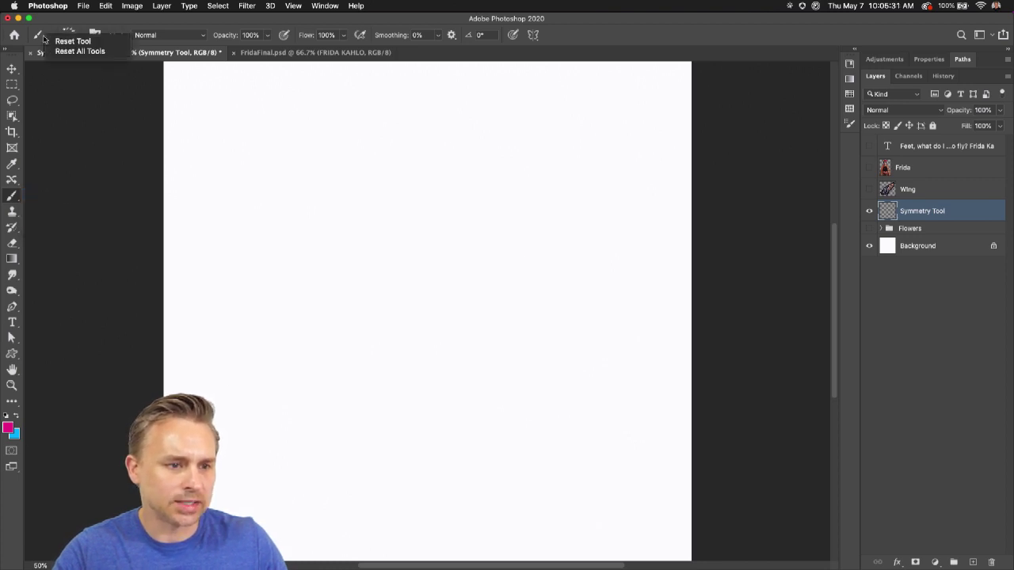
click(71, 39)
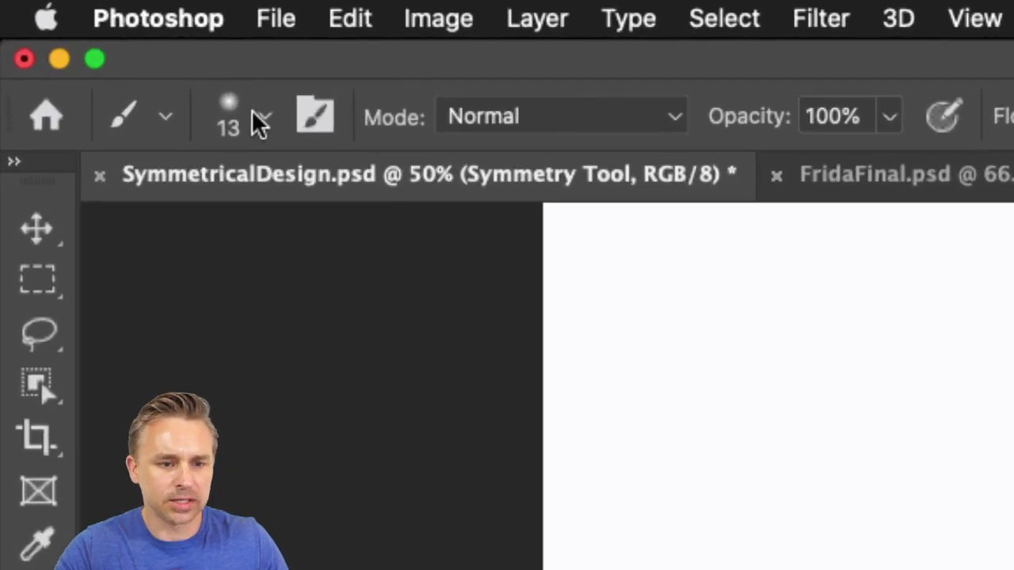
click(264, 116)
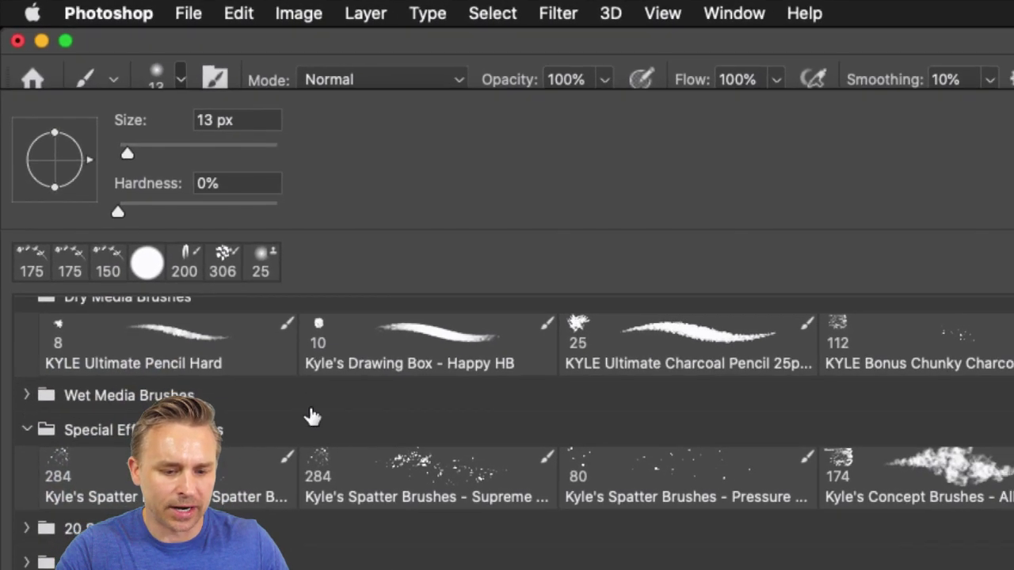
scroll(310, 412, up, 3)
click(345, 358)
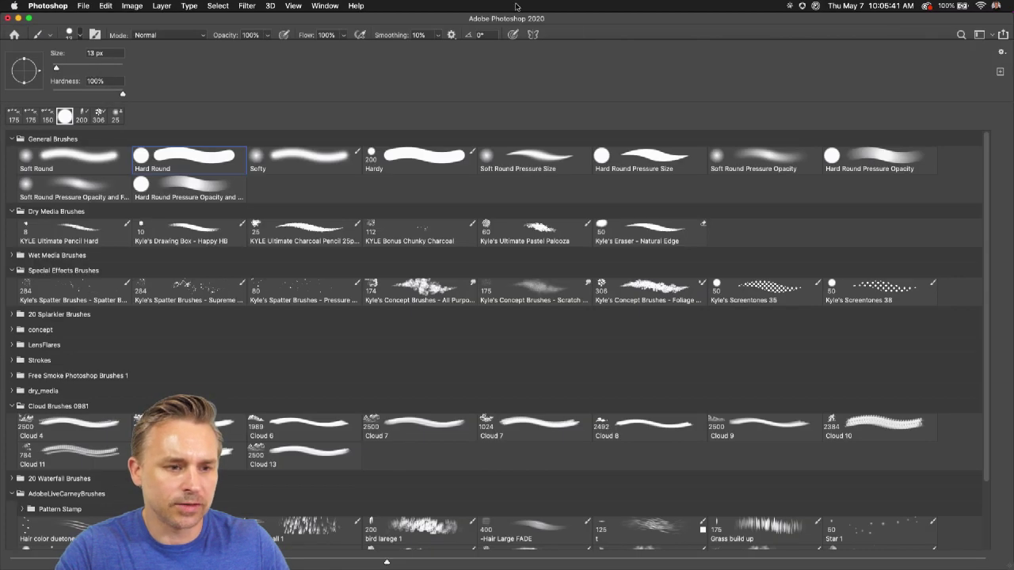
click(573, 28)
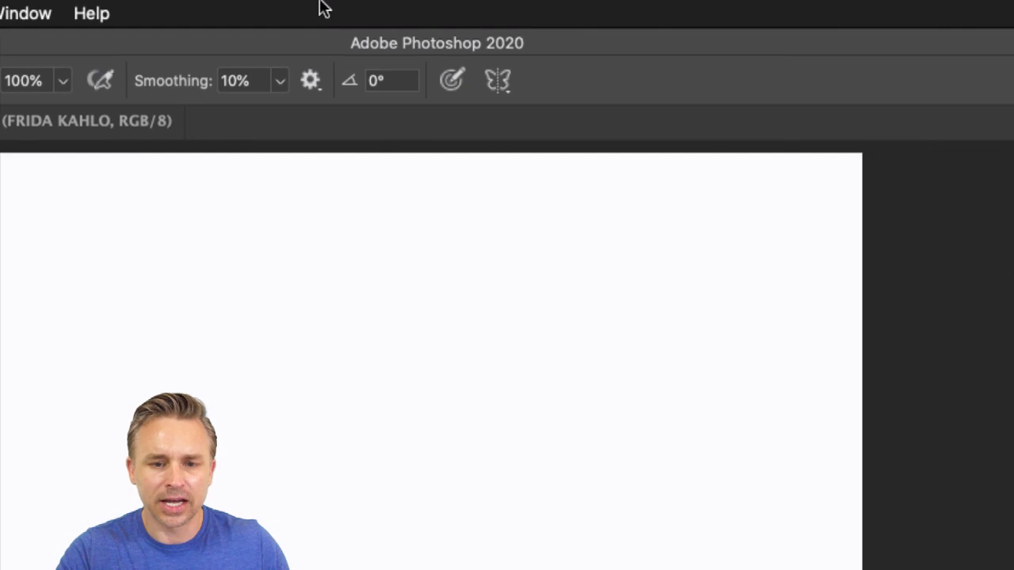
- Add a vertical paint symmetry axis, scale it to about 134% to span the canvas height, and expand the Paths panel
click(500, 81)
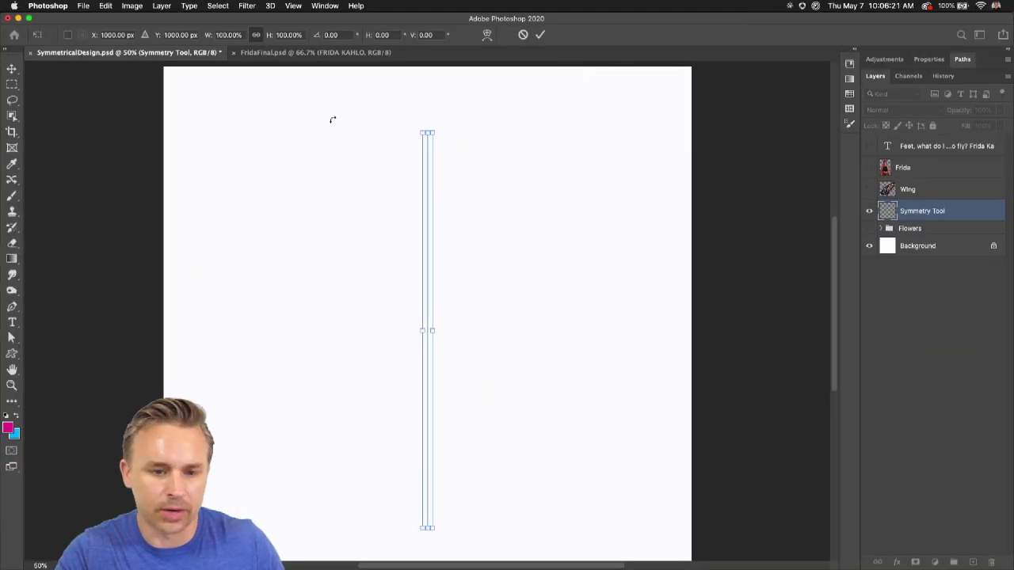
drag(419, 130, 288, 69)
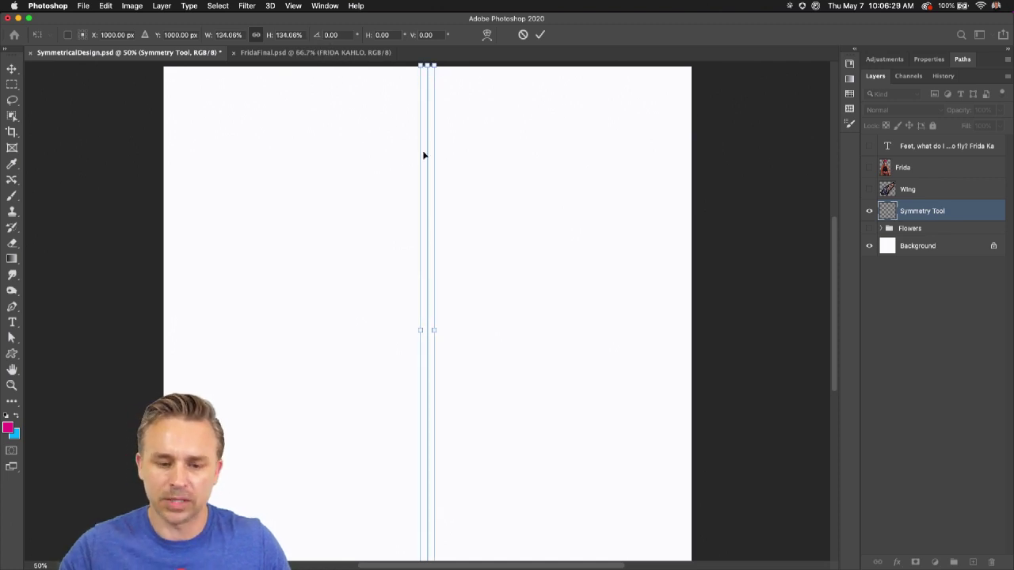
key(Return)
key(b)
click(963, 66)
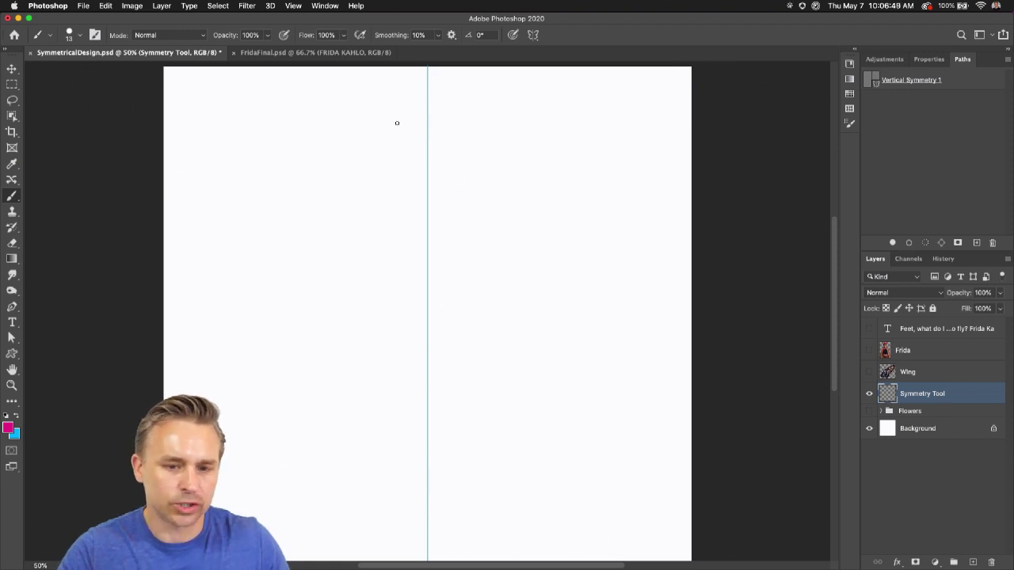
- Paint freehand mirrored strokes around the vertical axis in magenta, undoing test strokes, and swap colors to add more in cyan
drag(422, 133, 417, 155)
key(super+z)
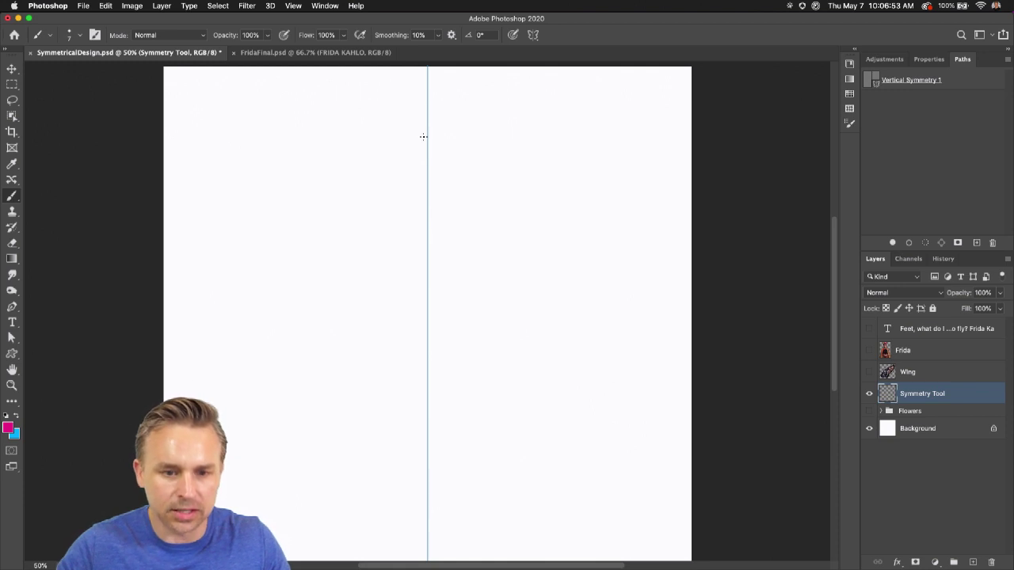
mouse_move(425, 137)
mouse_down()
mouse_move(406, 181)
mouse_move(427, 222)
mouse_move(388, 372)
mouse_move(402, 462)
mouse_move(501, 556)
mouse_move(380, 287)
mouse_move(365, 151)
mouse_move(422, 116)
mouse_move(388, 113)
mouse_move(370, 317)
mouse_move(194, 444)
mouse_move(354, 495)
mouse_move(252, 296)
mouse_up()
key(super+z)
click(15, 415)
drag(464, 296, 469, 297)
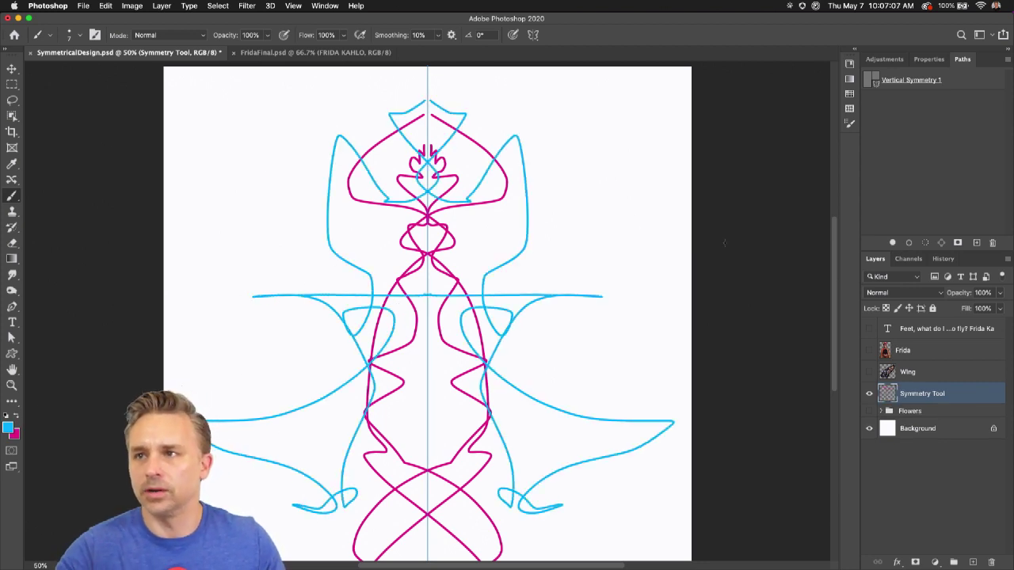
- Duplicate the Symmetry Tool layer, hide the original and clear all artwork from the copy
drag(947, 408, 972, 562)
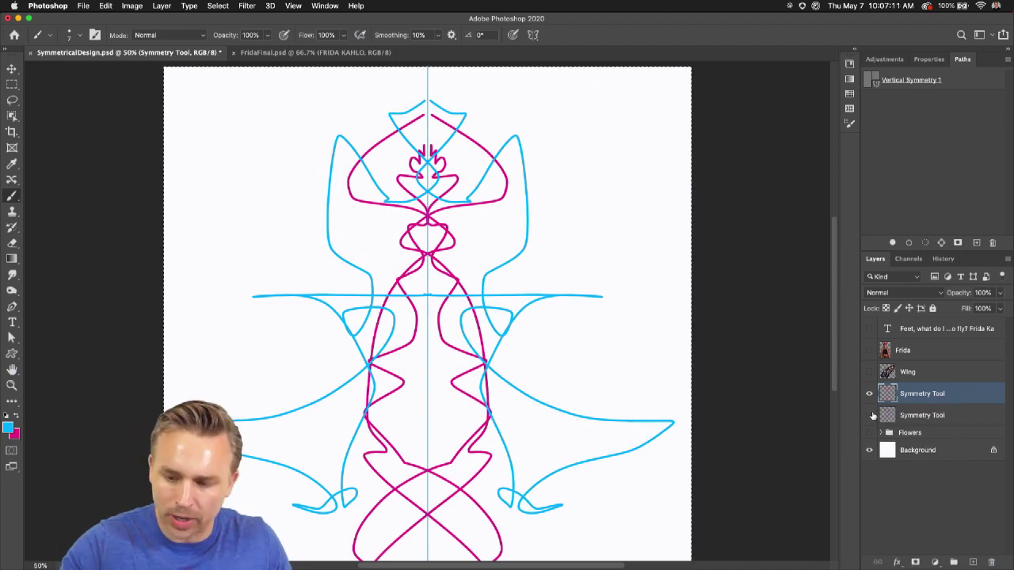
click(870, 415)
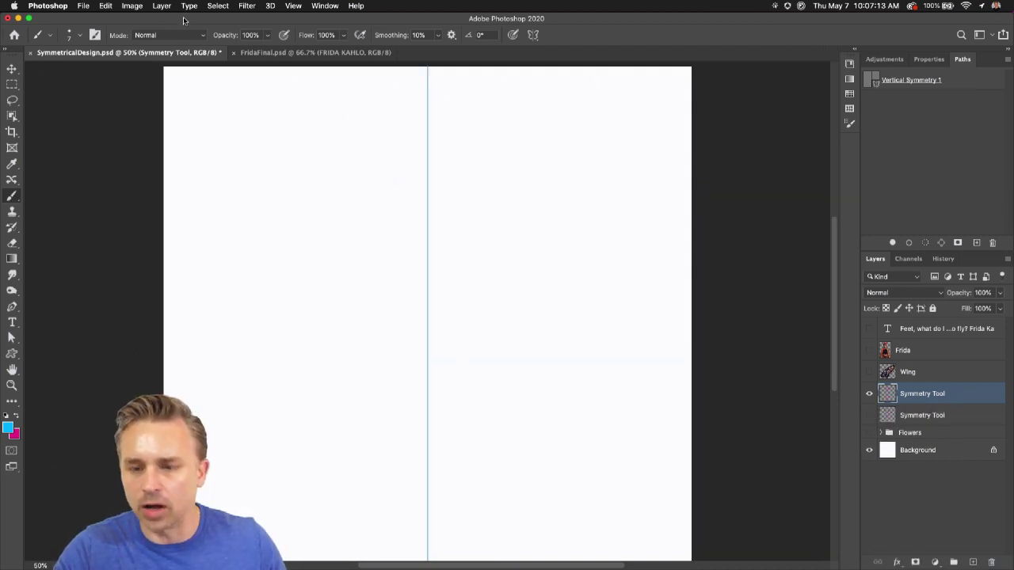
- Add a mandala paint symmetry with 8 segments and scale it to about 153% so it extends past the canvas
click(533, 35)
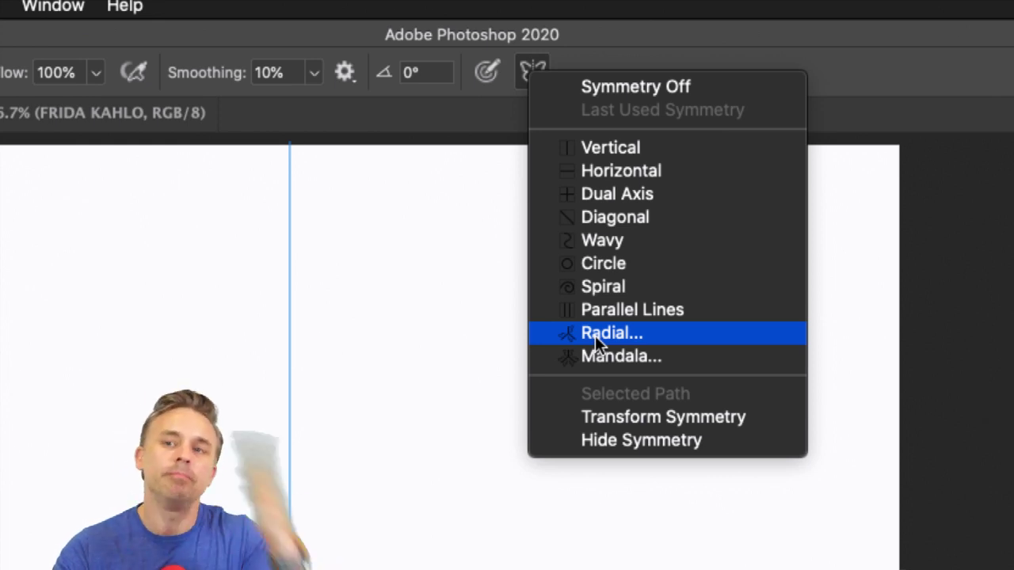
click(620, 356)
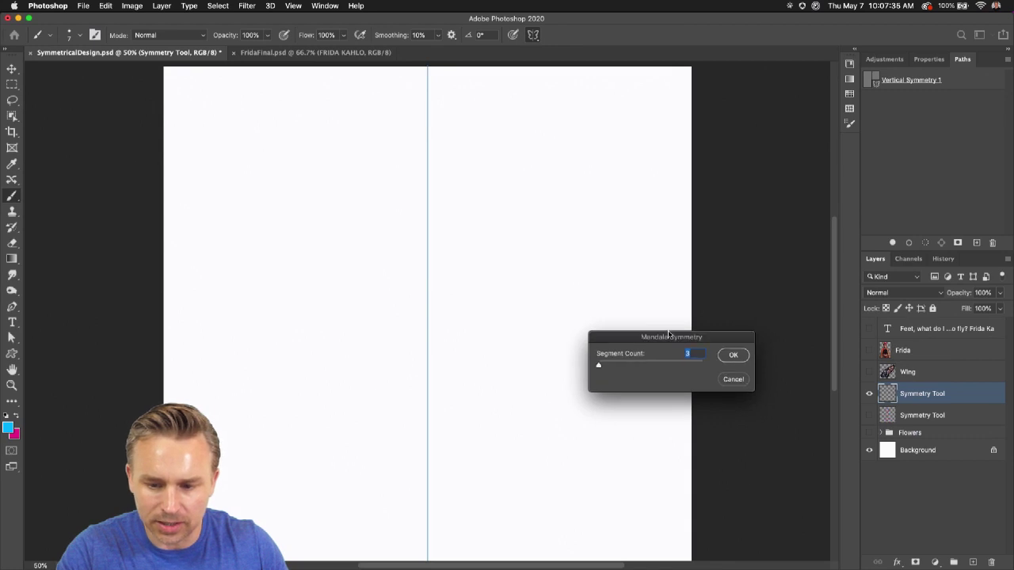
drag(678, 331, 594, 240)
text(8)
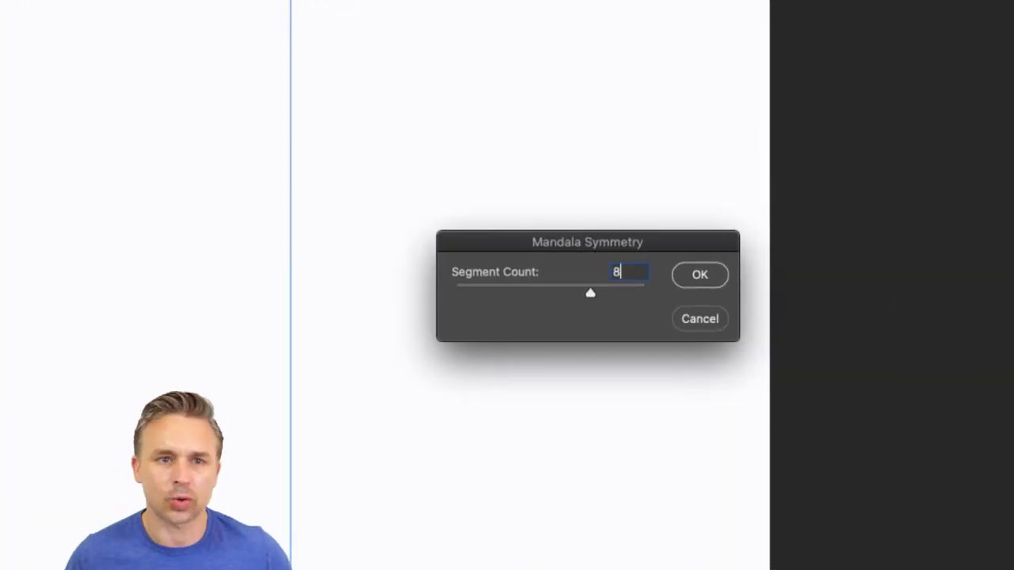
click(685, 277)
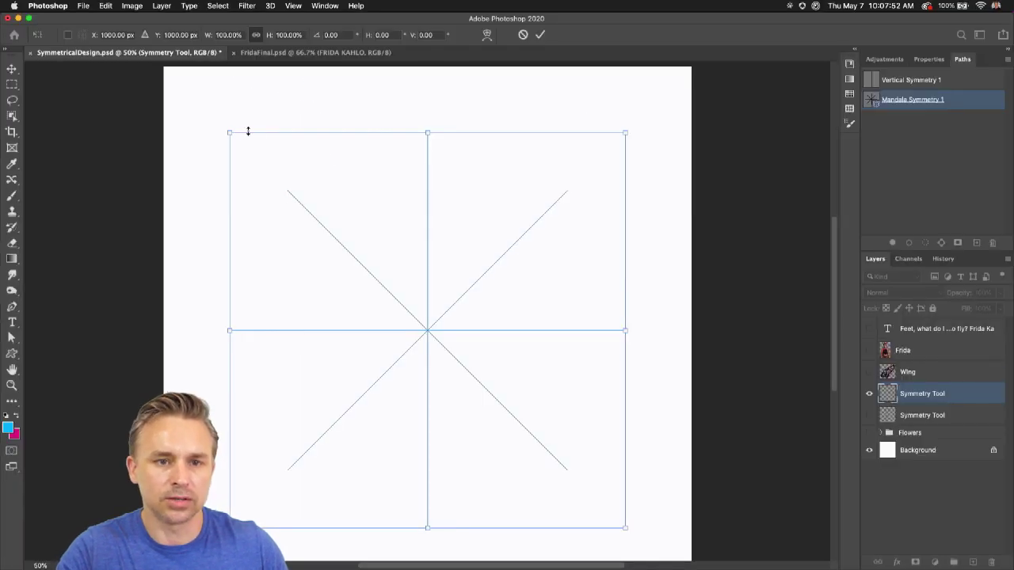
mouse_move(230, 133)
mouse_down()
mouse_move(118, 50)
mouse_move(115, 72)
mouse_up()
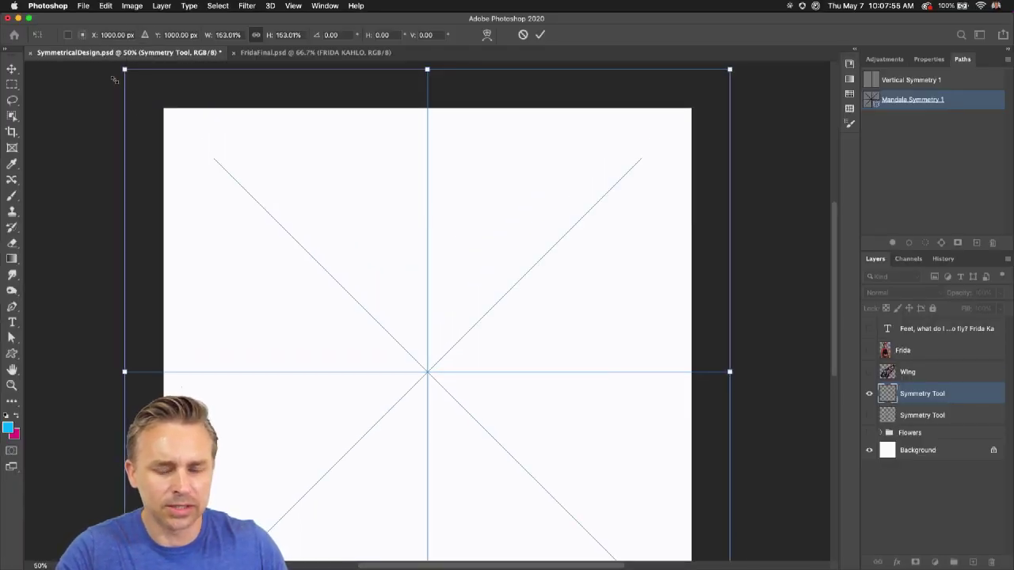
key(Return)
scroll(440, 314, down, 3)
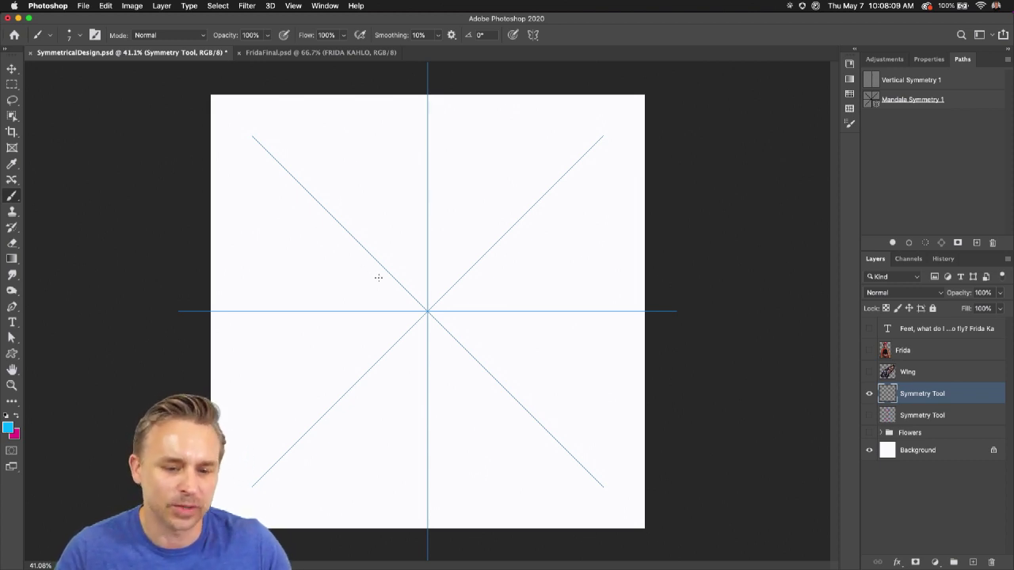
- Paint freehand mandala strokes along the axes in magenta, undoing a stroke, and swap colors to fill the gaps and centre in cyan
key(x)
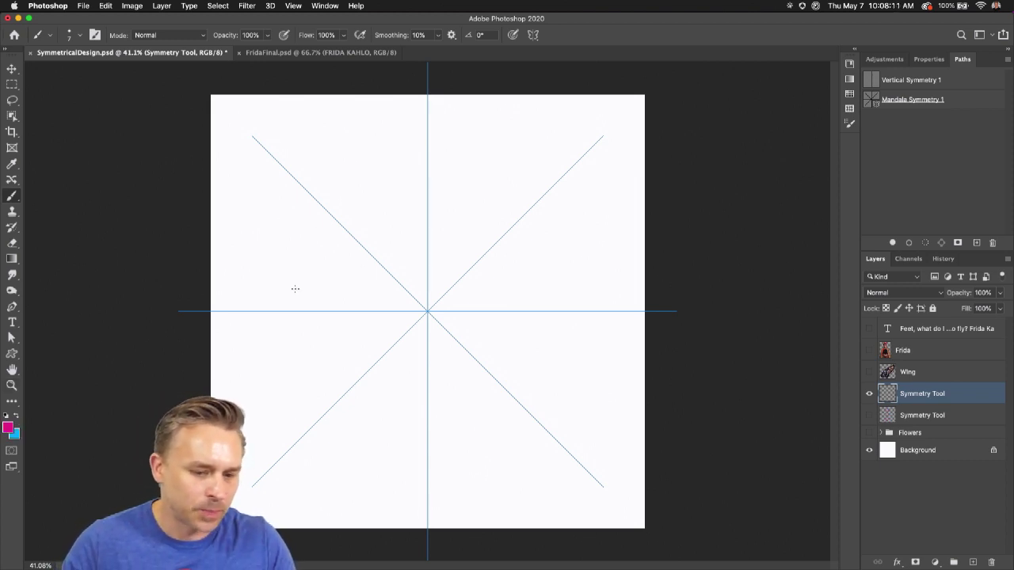
mouse_move(402, 287)
mouse_down()
mouse_move(365, 248)
mouse_move(347, 253)
mouse_move(350, 240)
mouse_move(307, 204)
mouse_move(310, 194)
mouse_move(276, 172)
mouse_move(255, 175)
mouse_move(273, 150)
mouse_move(239, 118)
mouse_up()
key(cmd+z)
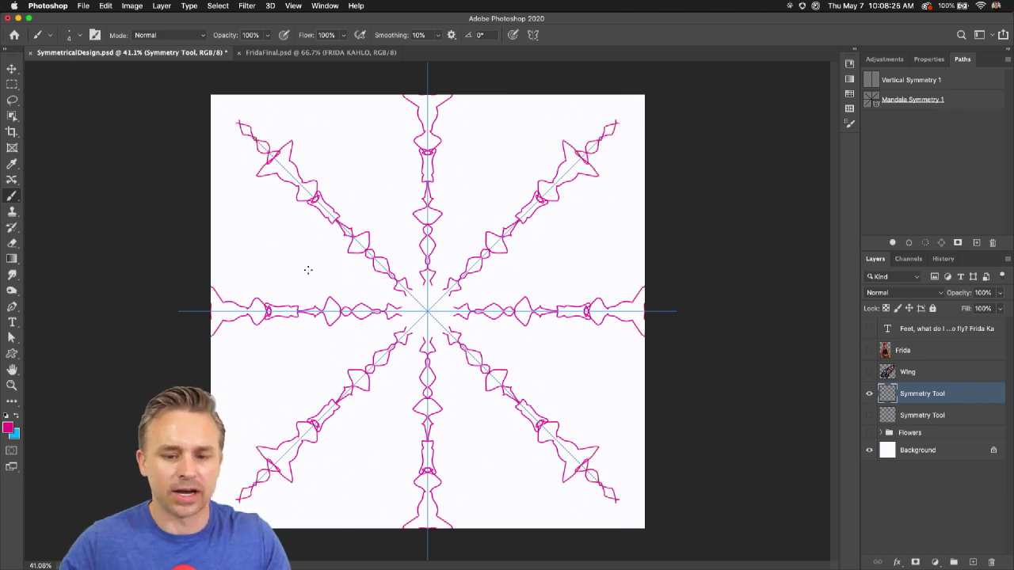
key(x)
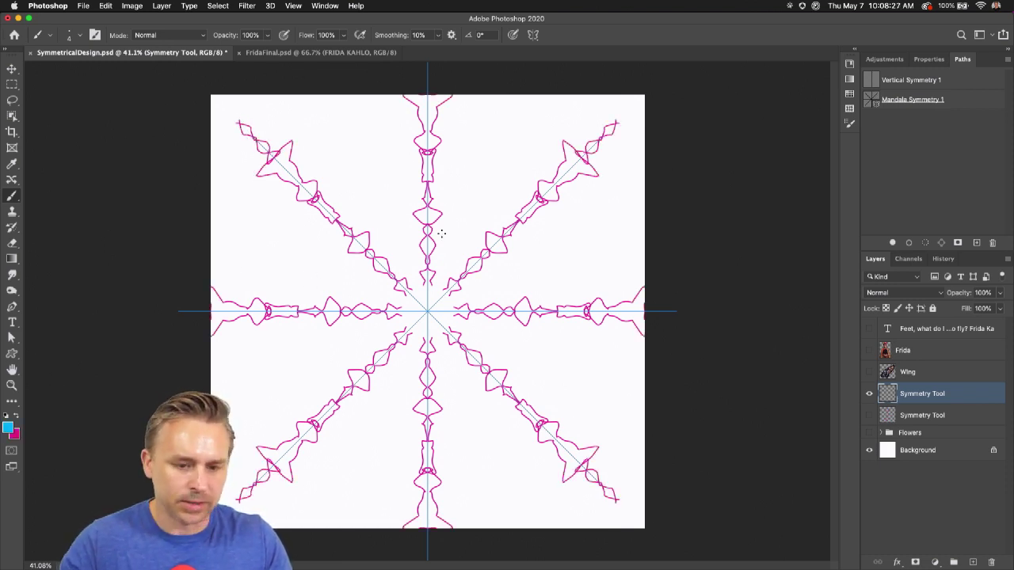
mouse_move(379, 292)
mouse_down()
mouse_move(321, 280)
mouse_move(293, 262)
mouse_move(286, 276)
mouse_move(276, 261)
mouse_move(271, 279)
mouse_move(262, 258)
mouse_move(246, 267)
mouse_move(219, 224)
mouse_move(372, 293)
mouse_up()
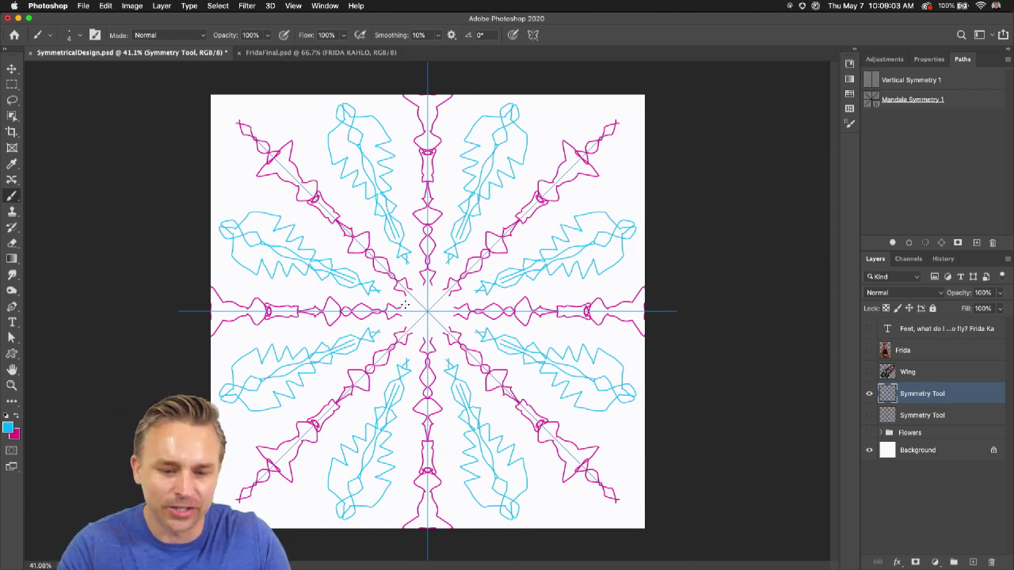
mouse_move(412, 311)
mouse_down()
mouse_move(421, 305)
mouse_move(412, 327)
mouse_move(372, 278)
mouse_move(262, 192)
mouse_move(235, 151)
mouse_move(252, 182)
mouse_move(269, 119)
mouse_up()
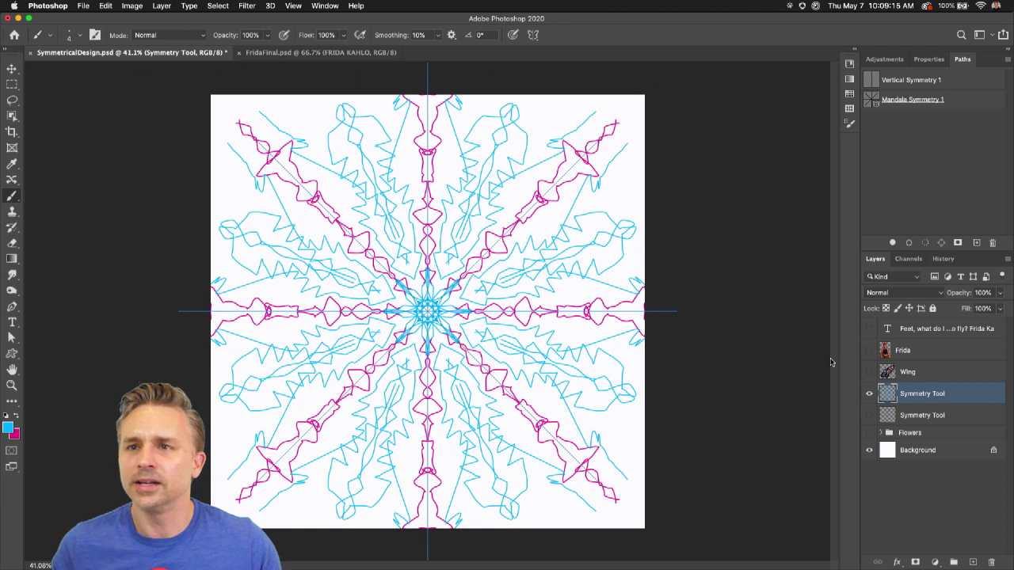
- Delete the hidden original Symmetry Tool layer
drag(931, 421, 991, 562)
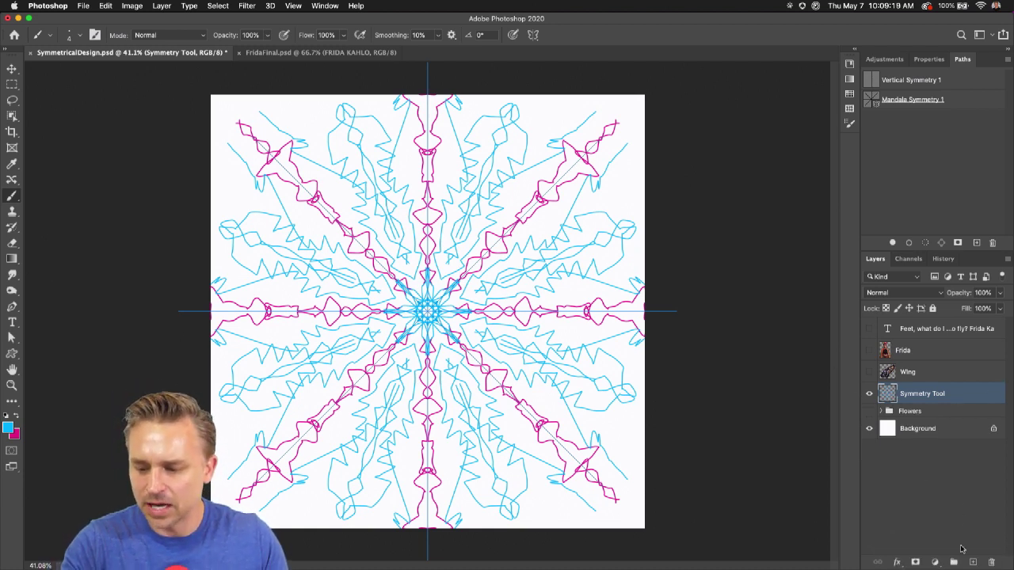
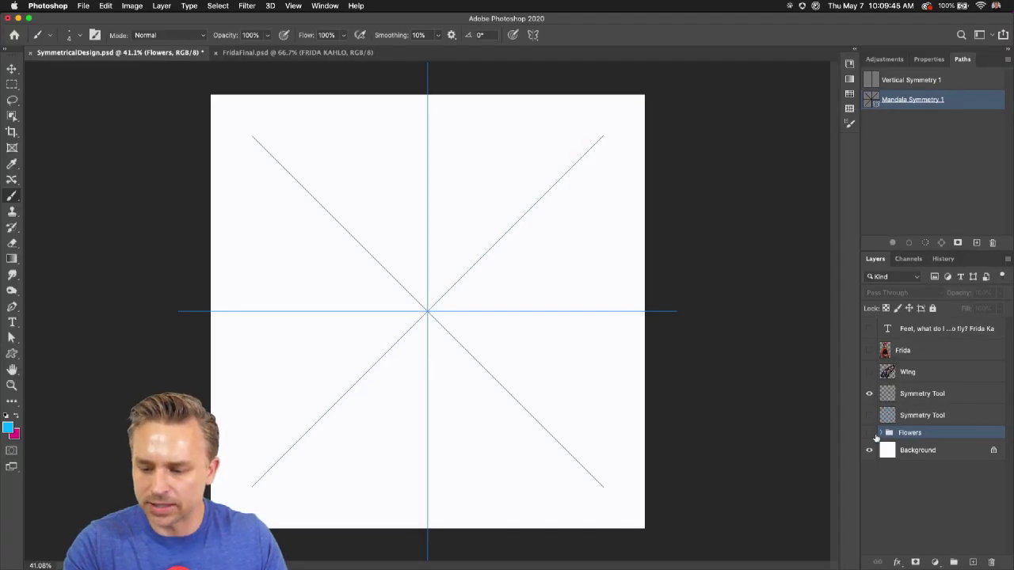
- Show the Flowers layer group and delete the Mandala Symmetry 1 path
click(868, 432)
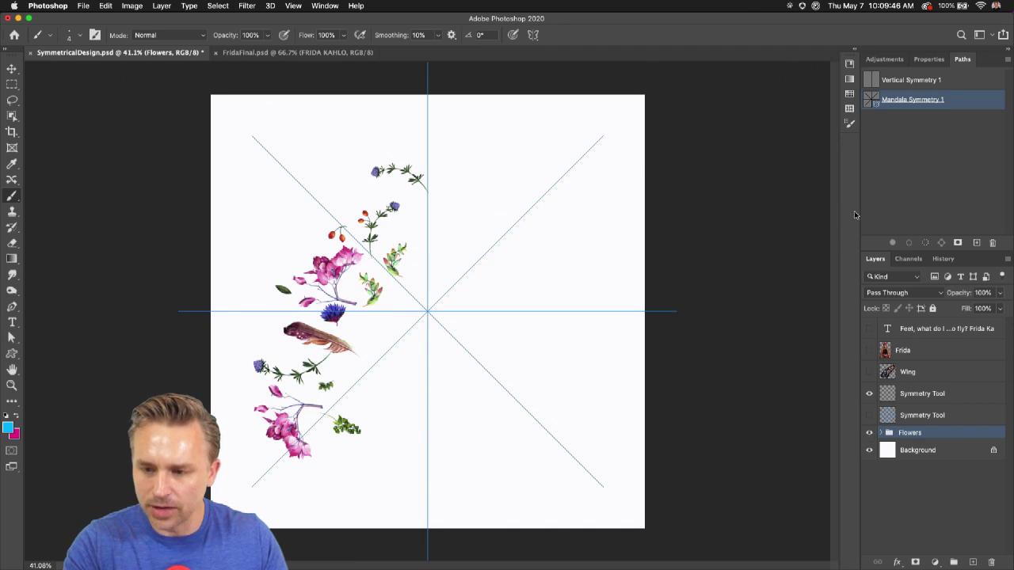
click(906, 151)
click(940, 82)
click(966, 101)
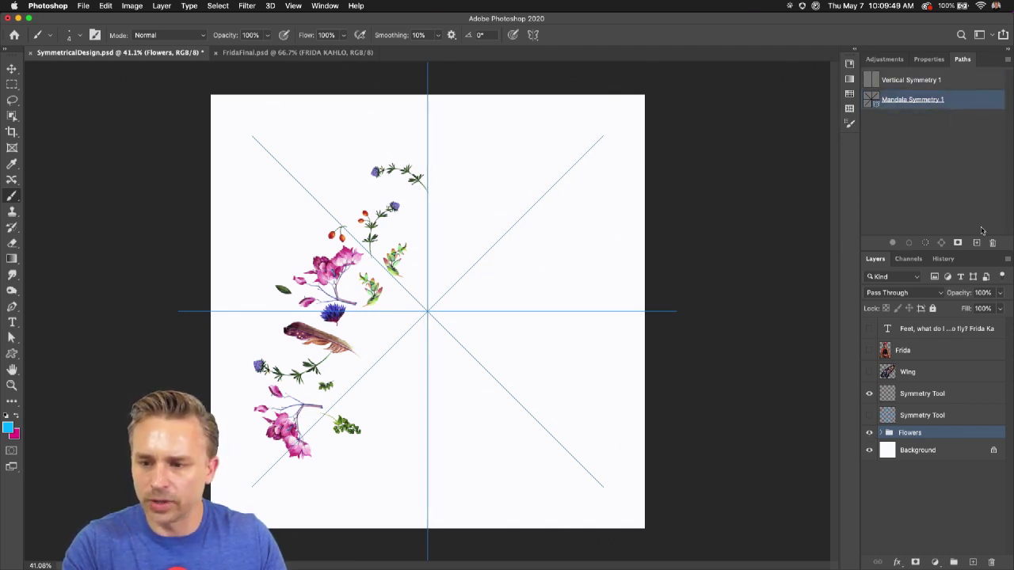
click(993, 246)
click(581, 198)
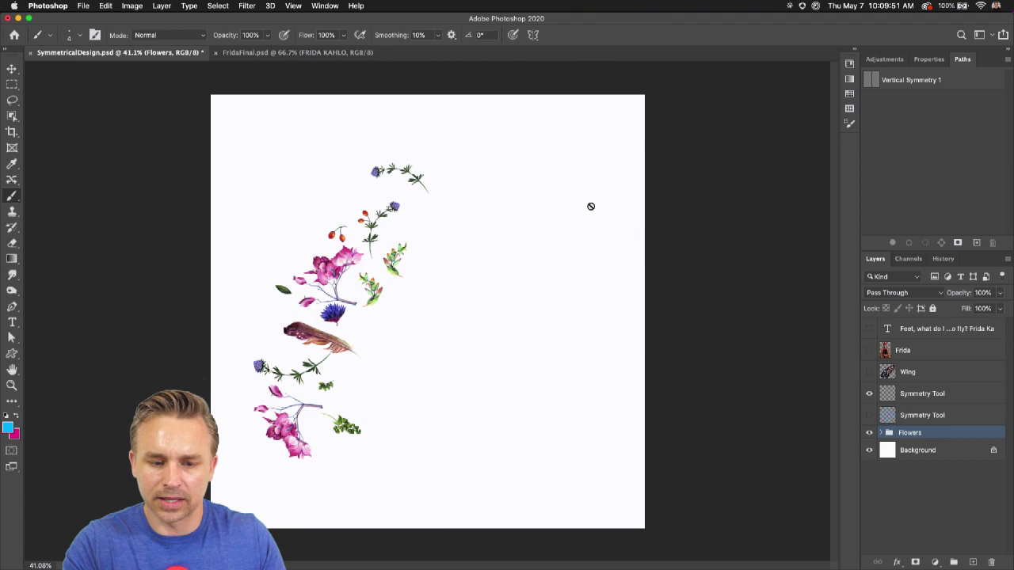
- With the Move tool, select the Flower 12 layer holding the uppermost curved purple flower stem, and collapse the Paths panel to enlarge the layer list
click(11, 70)
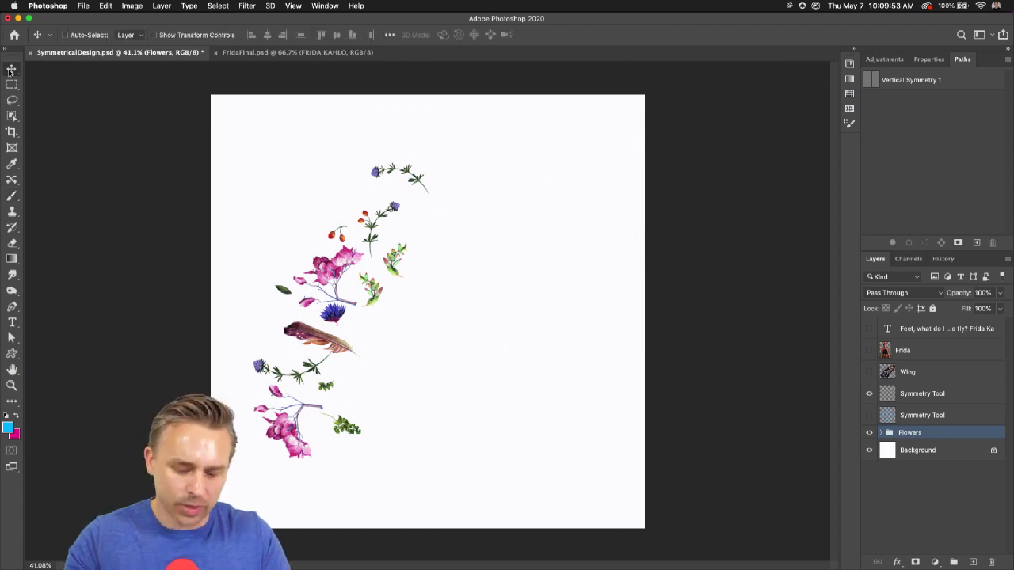
key(super+equal)
key(super+equal)
drag(134, 221, 280, 324)
key(super+equal)
drag(318, 234, 211, 346)
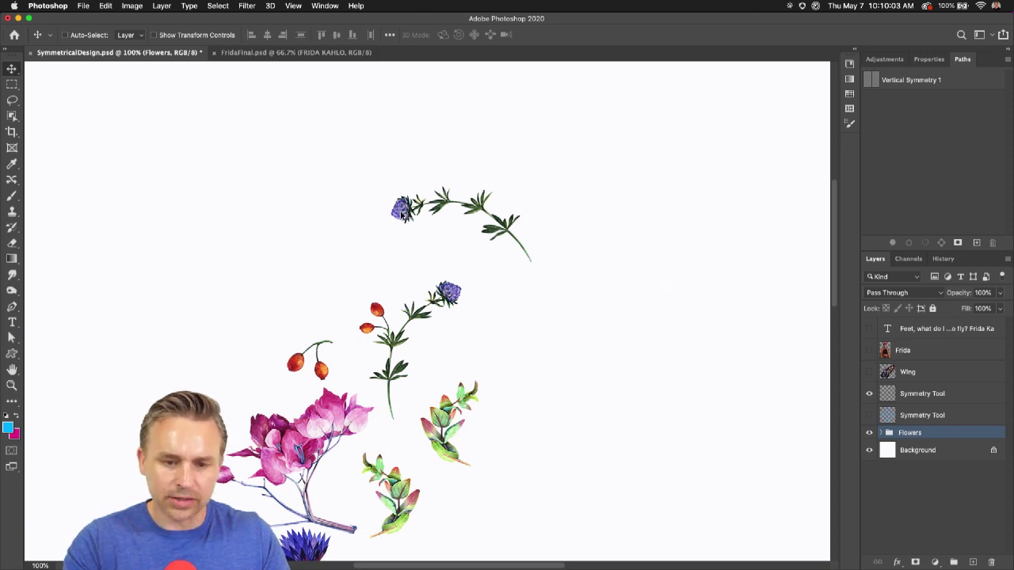
key(super)
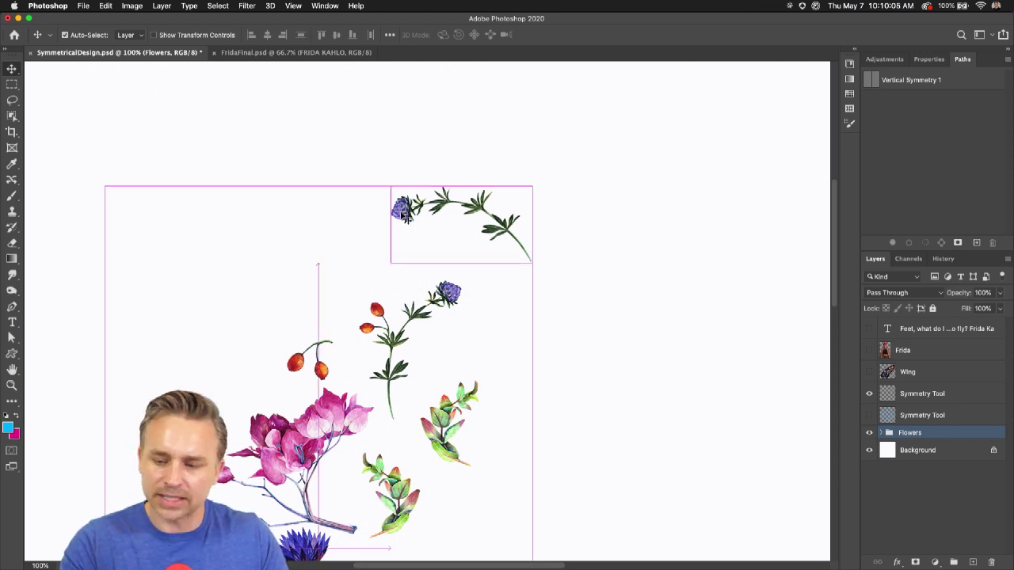
super+click(413, 215)
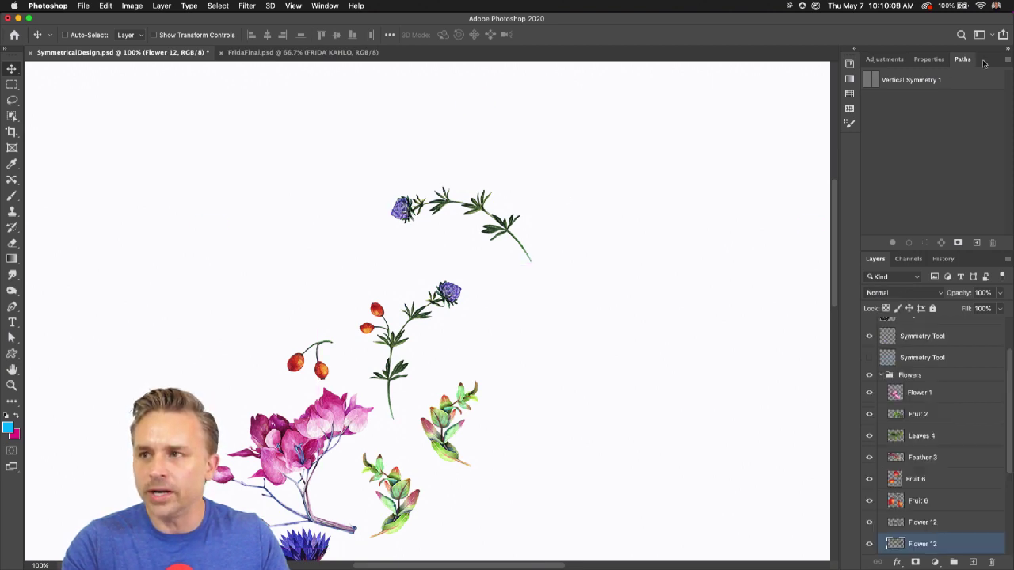
double_click(983, 63)
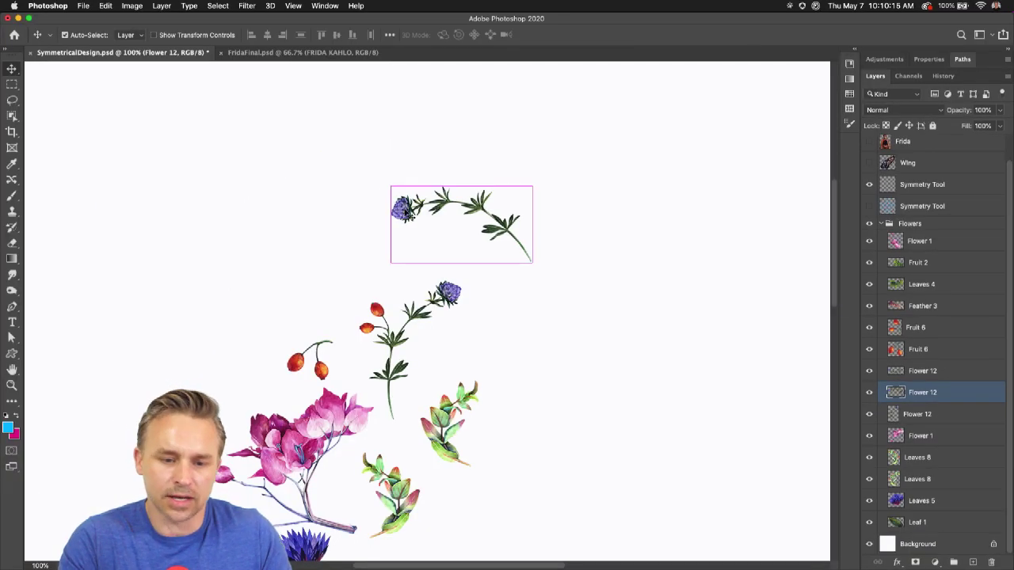
- Examine individual flower, fruit and leaf layers up close by fitting each one's contents to the view, finishing on the uppermost curved Flower 12 stem
scroll(396, 206, left, 2)
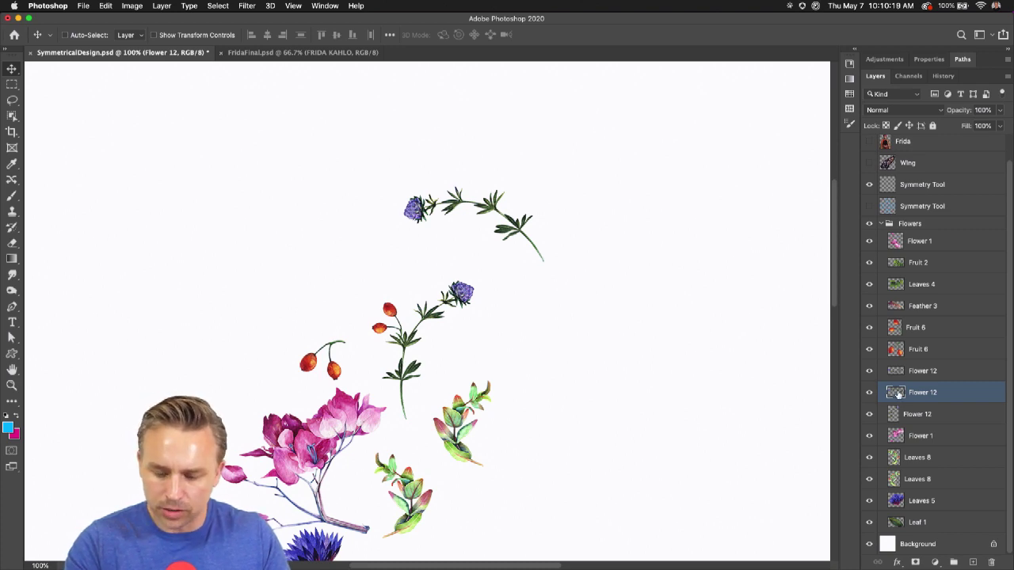
key(super+0)
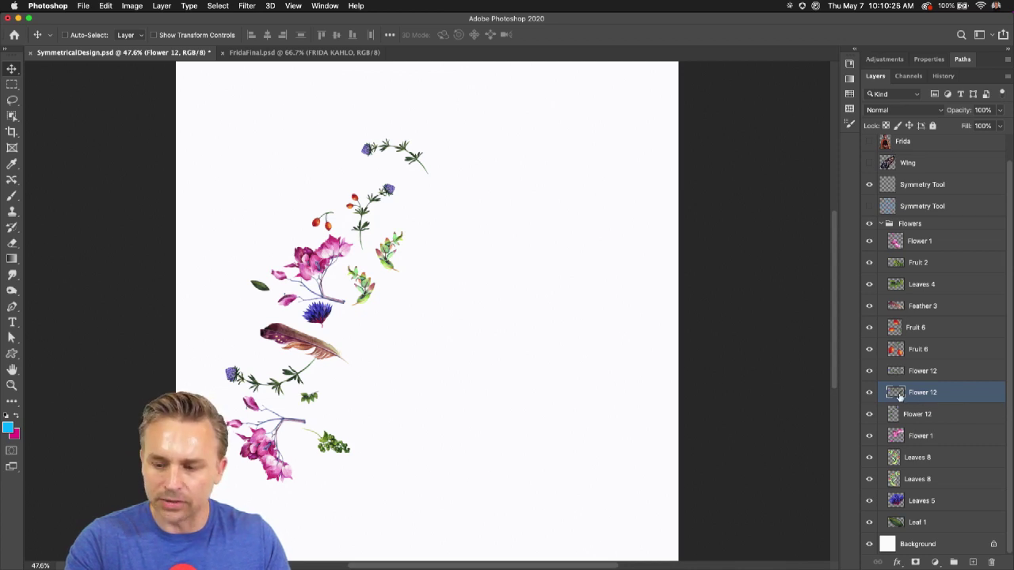
alt+click(897, 395)
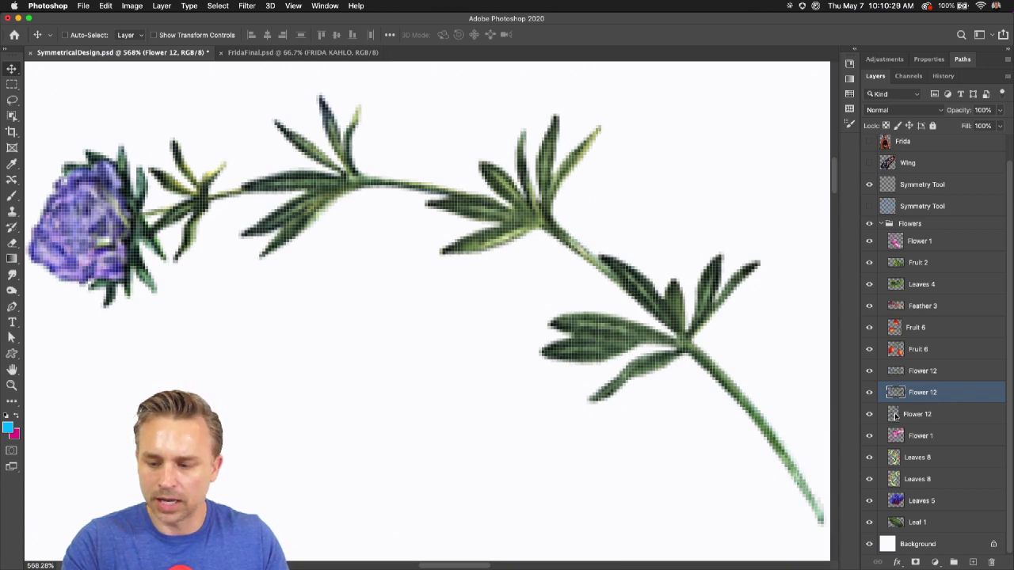
alt+click(895, 415)
alt+click(895, 351)
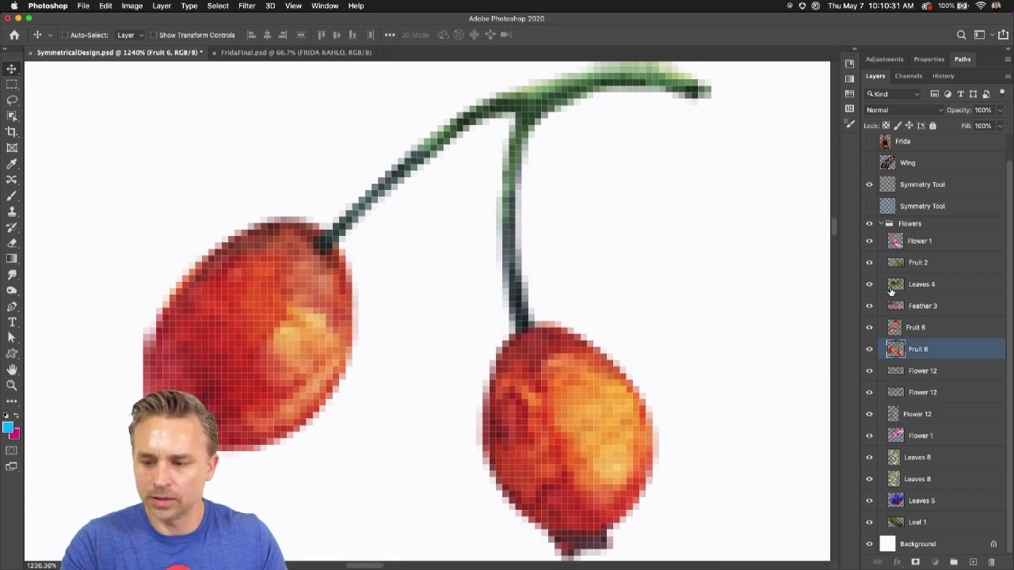
alt+click(891, 288)
alt+click(891, 264)
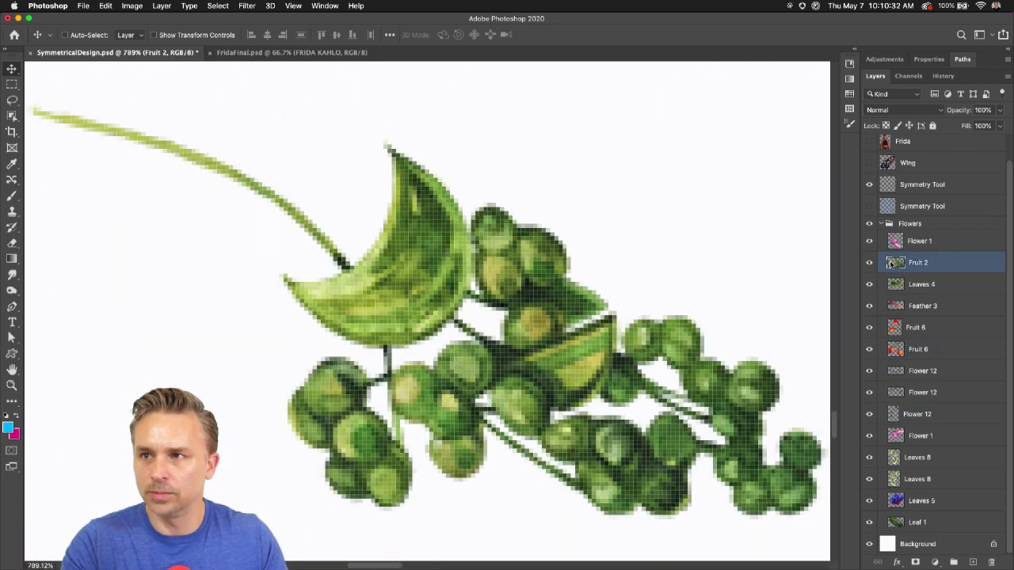
alt+click(893, 372)
alt+click(894, 394)
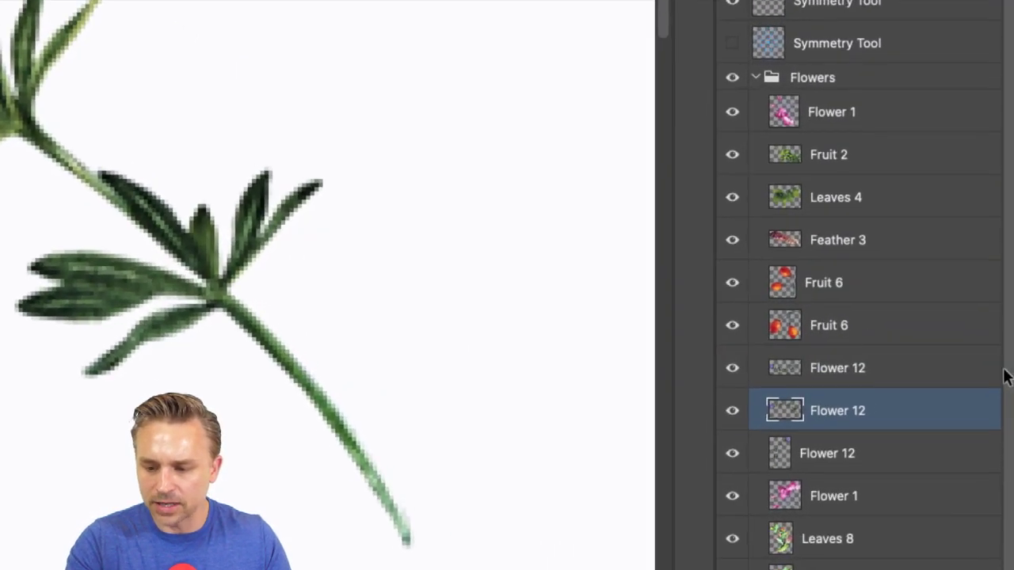
- Load the curved Flower 12 stem's outline as a selection and define it as a brush preset named "Fun Flower"
ctrl+click(830, 403)
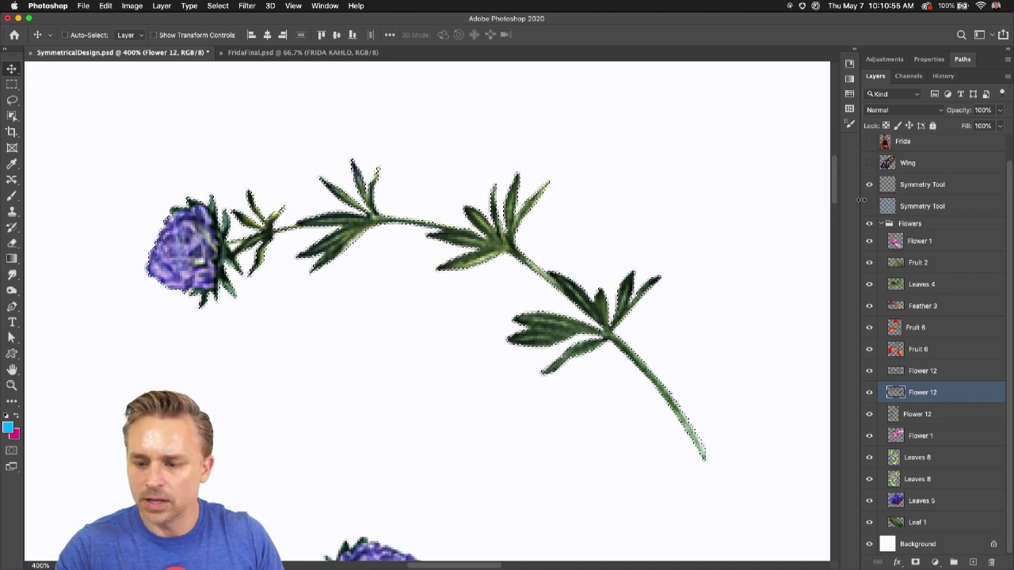
click(106, 6)
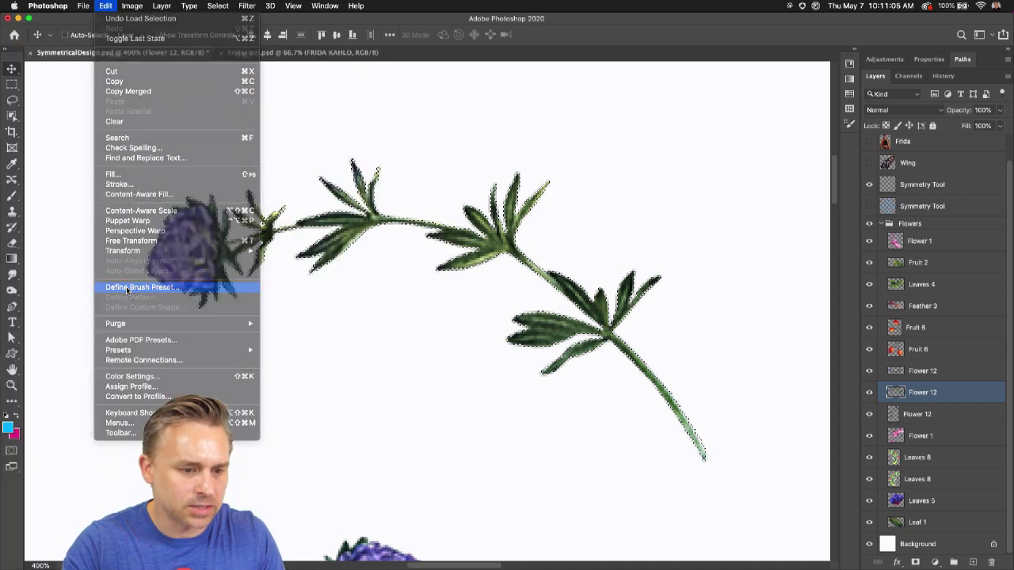
click(126, 287)
mouse_move(522, 340)
mouse_down()
mouse_move(359, 272)
mouse_move(386, 275)
mouse_up()
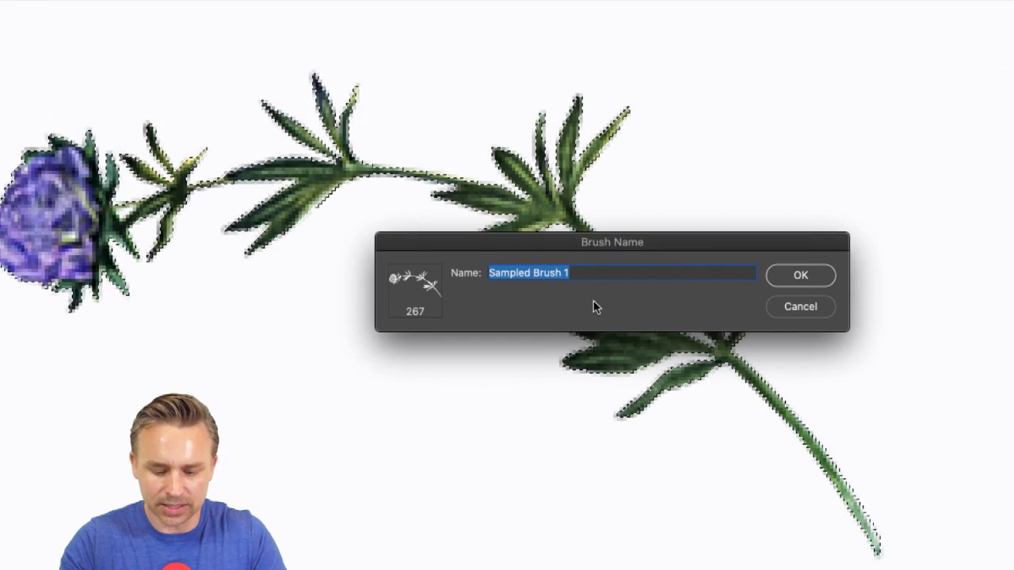
key(BackSpace)
text(Fun Flower)
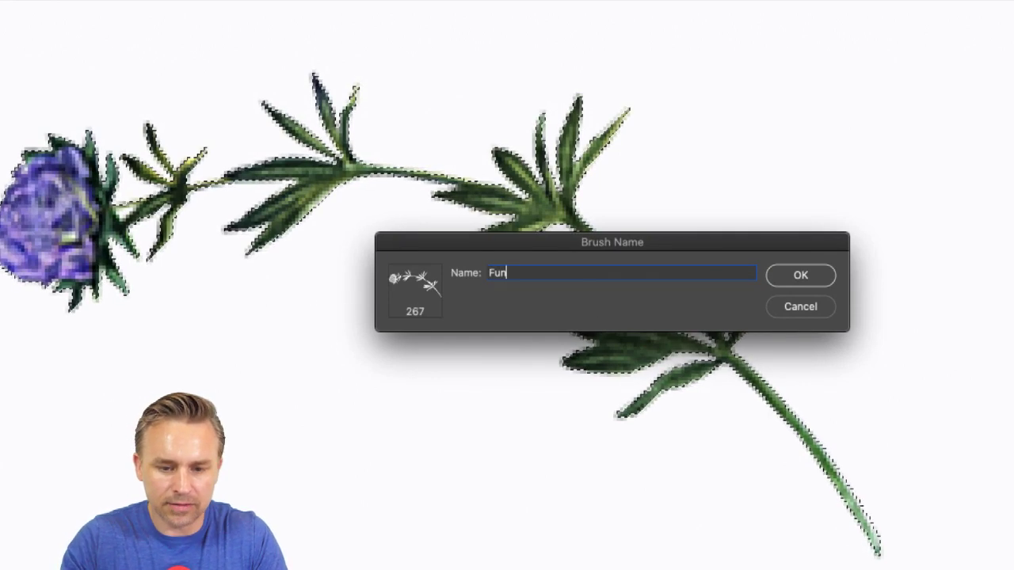
click(822, 278)
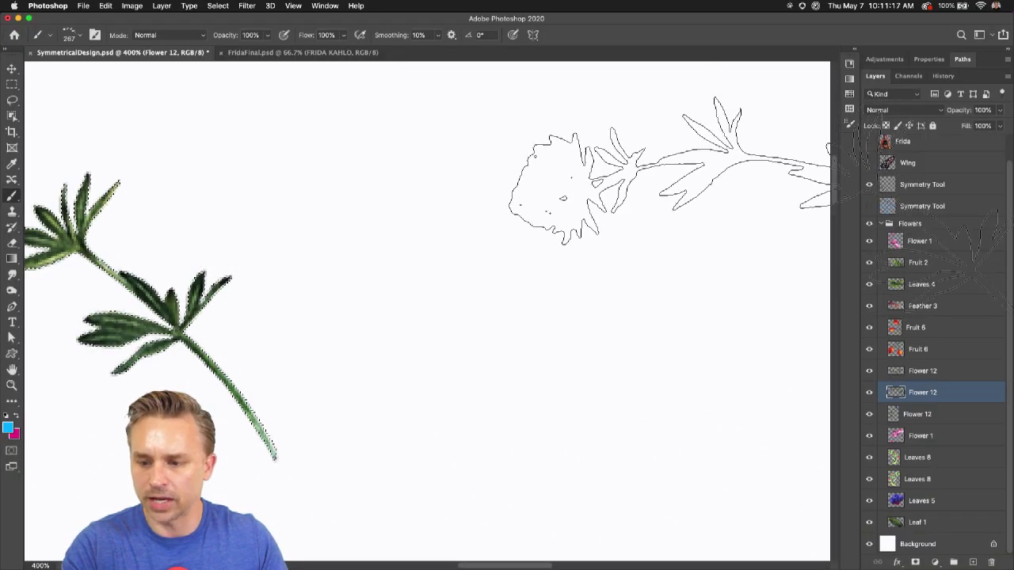
- Collapse and hide the Flowers group, and make the empty upper Symmetry Tool layer active for painting
click(889, 224)
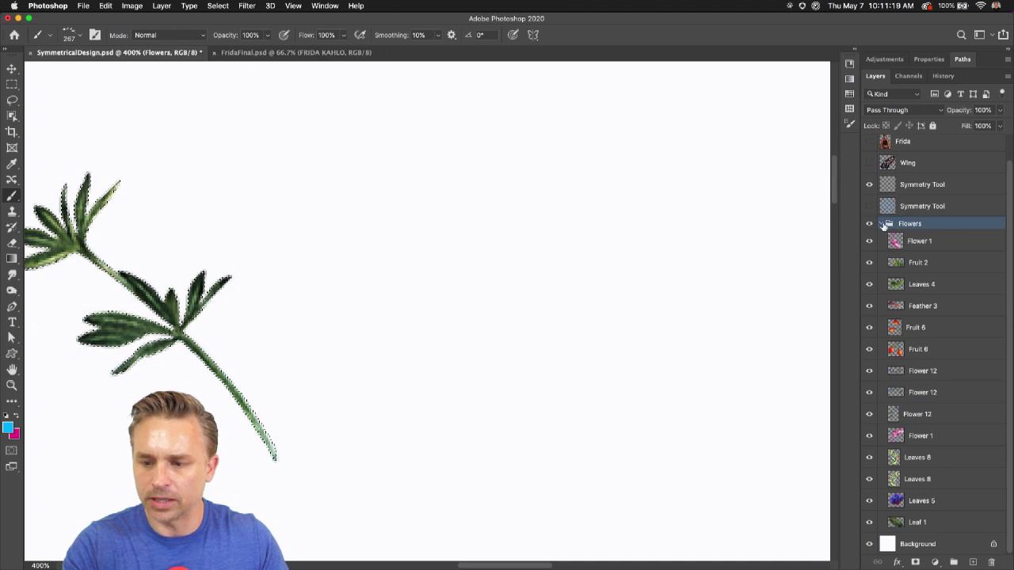
click(880, 224)
click(870, 251)
key(super+0)
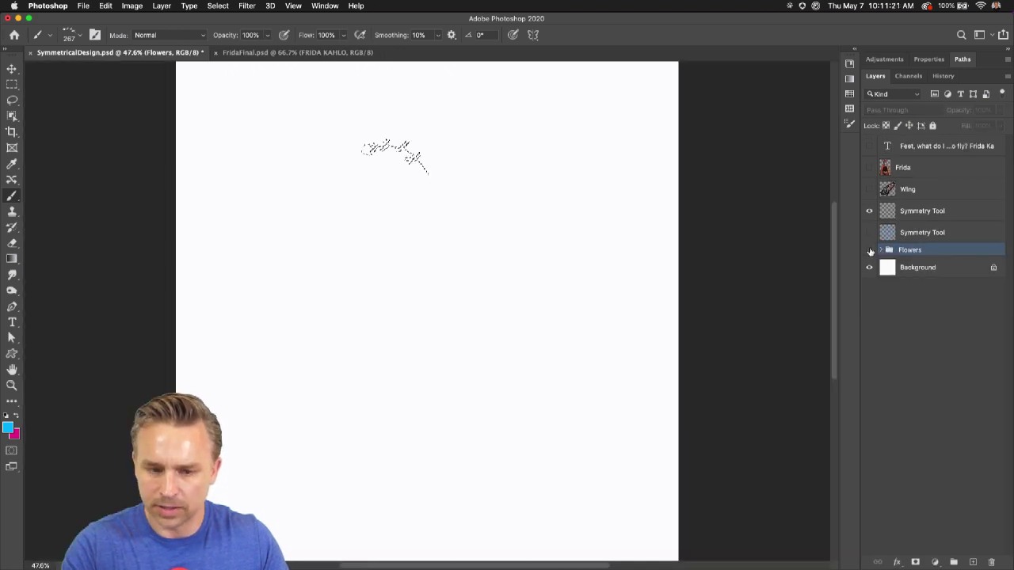
click(919, 214)
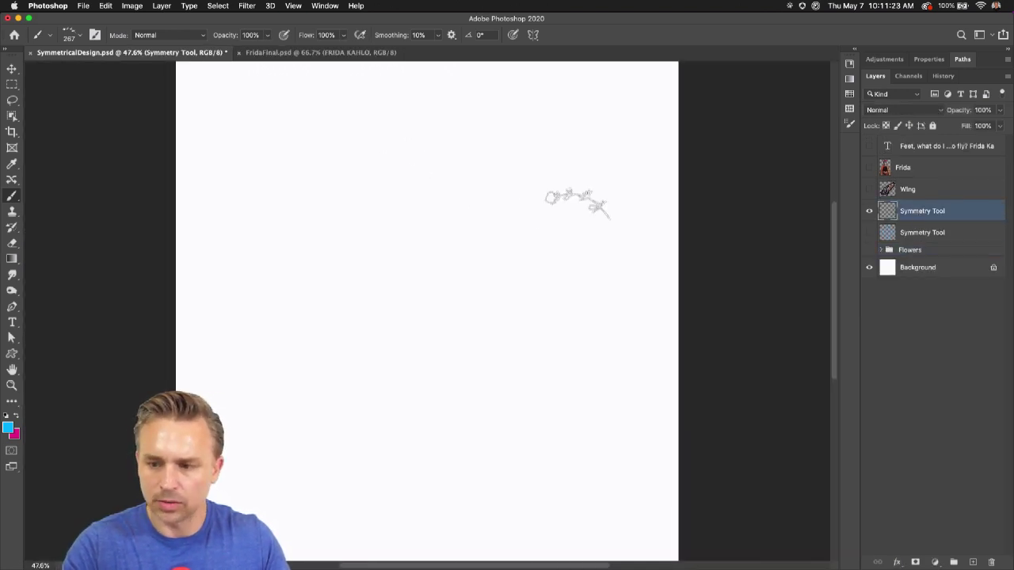
- Try the Fun Flower brush with five scattered blue stamps on the Symmetry Tool layer, and clear the layer
click(339, 230)
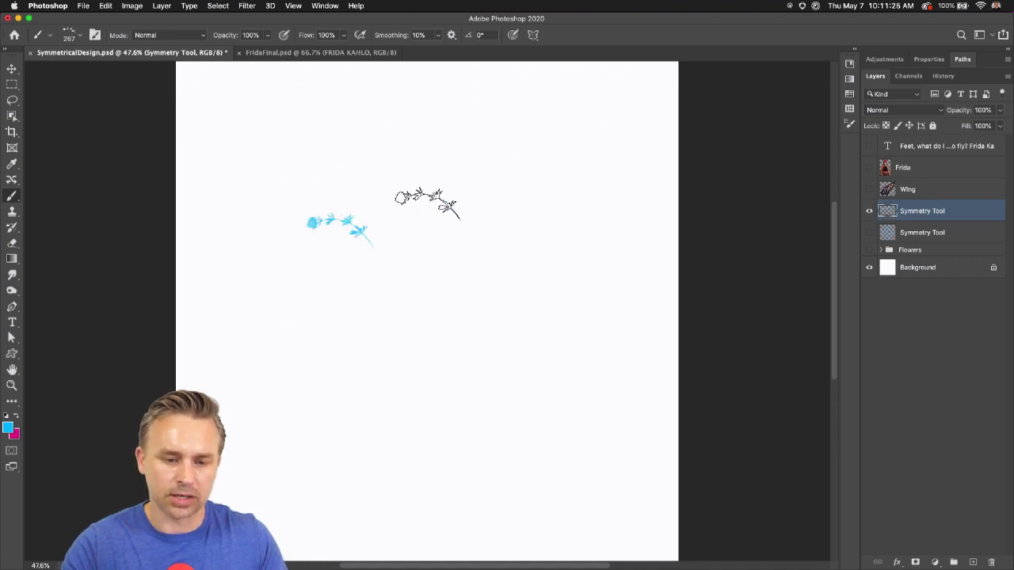
click(428, 205)
click(414, 312)
click(491, 272)
click(493, 373)
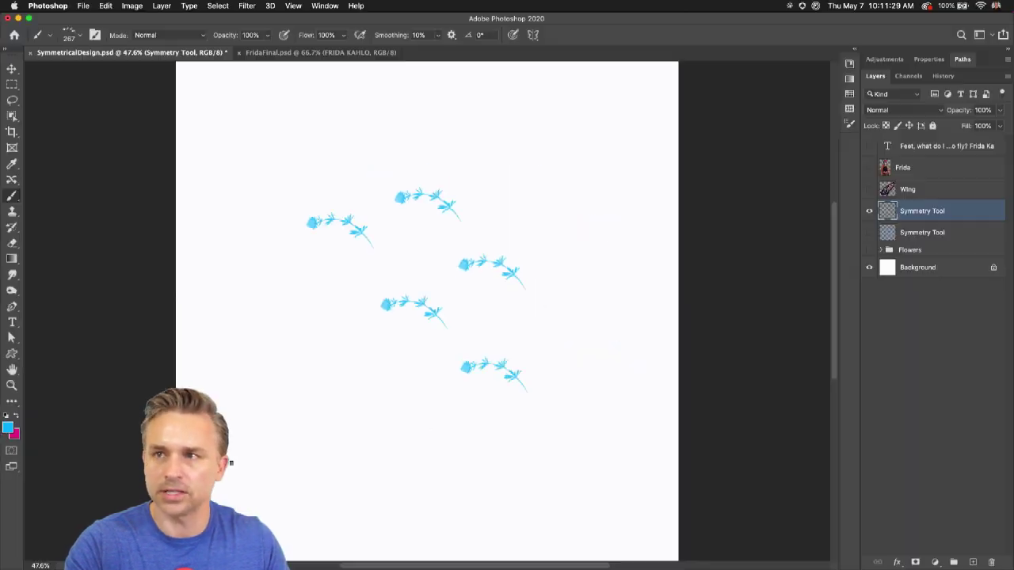
key(BackSpace)
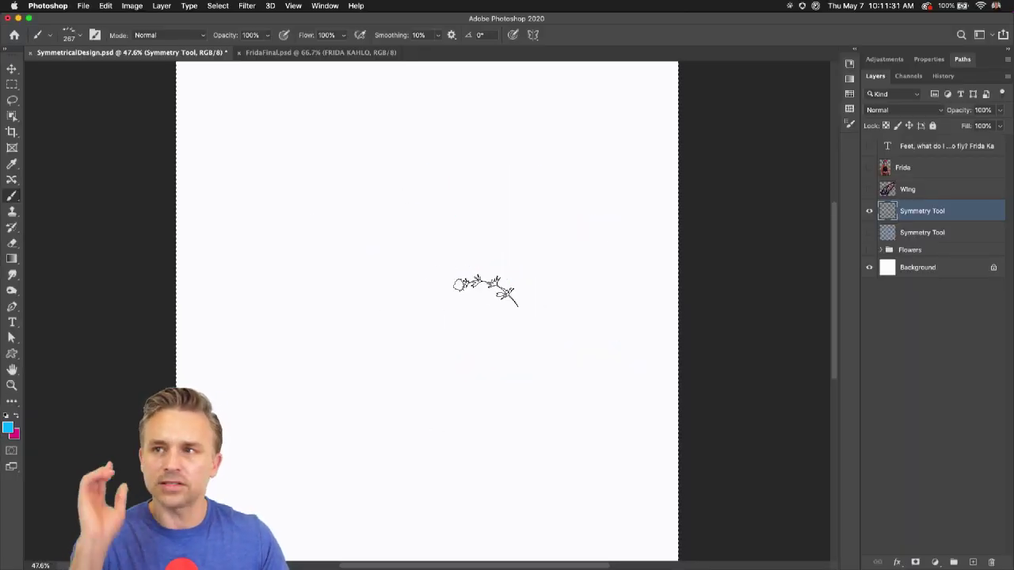
- Reduce the flower brush to 175 px and apply Mandala paint symmetry with a segment count of 3
key(bracketleft)
key(bracketleft)
key(bracketleft)
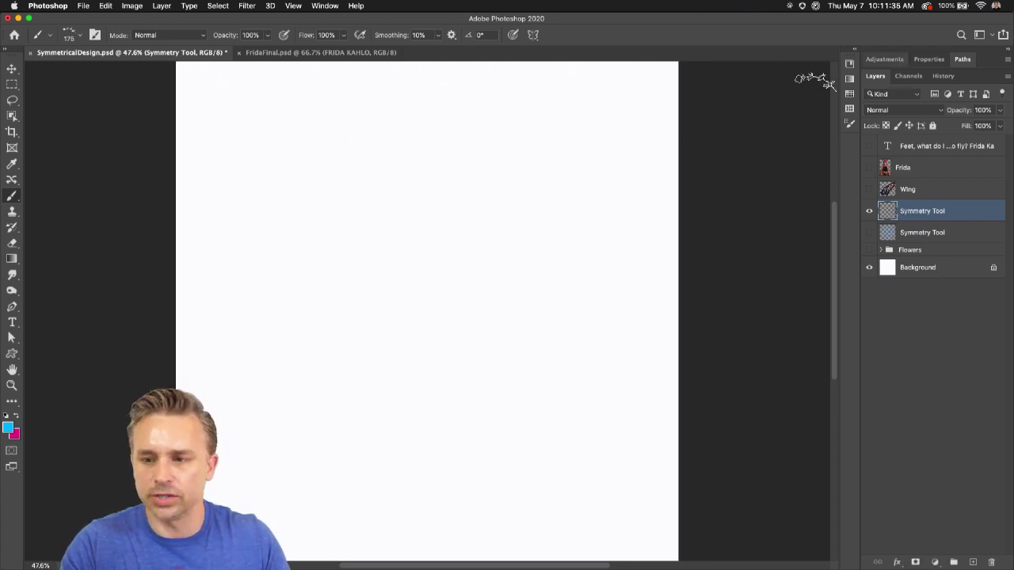
click(533, 35)
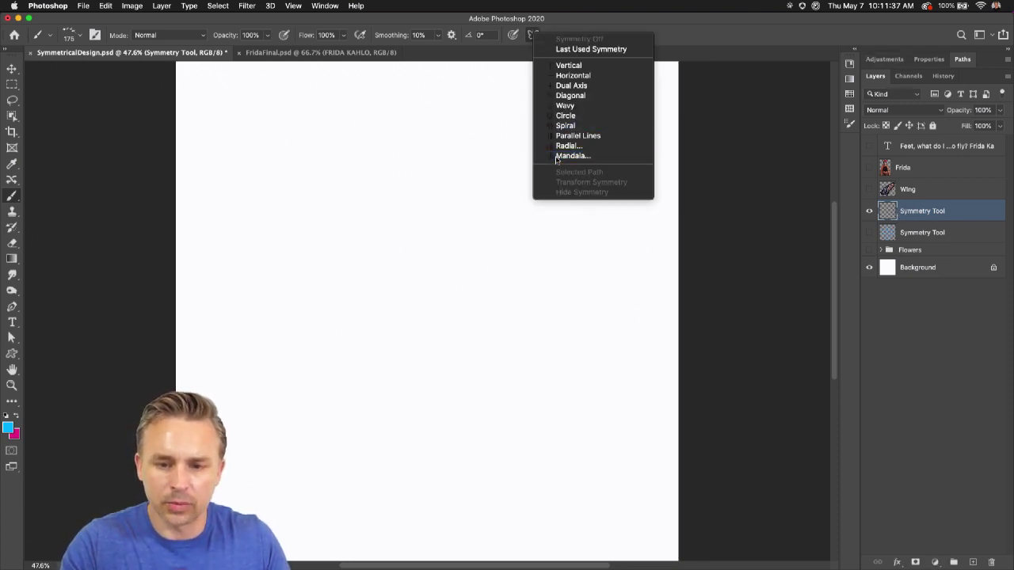
click(559, 157)
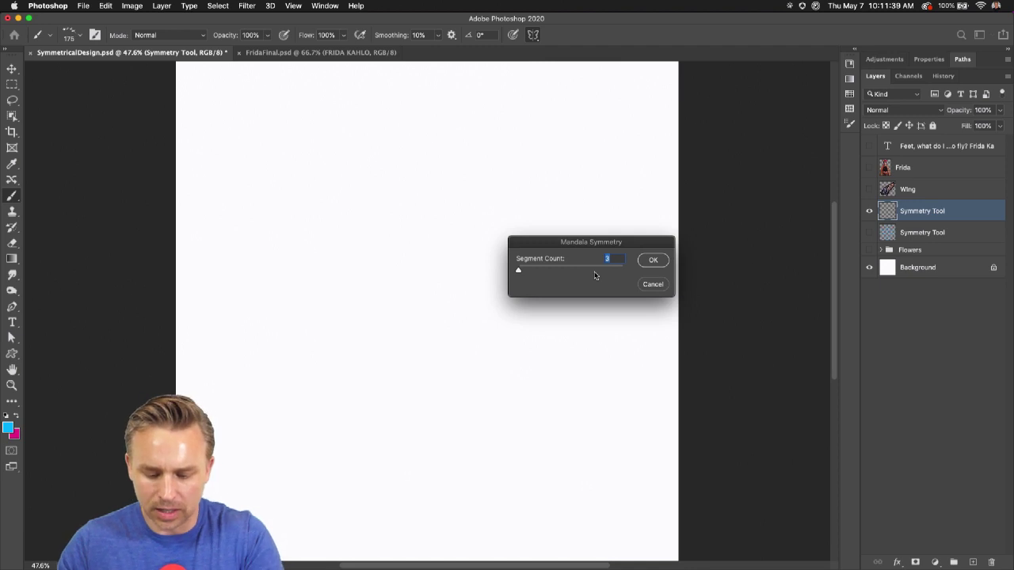
click(642, 252)
mouse_move(264, 121)
mouse_down()
mouse_move(176, 74)
mouse_move(124, 84)
mouse_move(140, 124)
mouse_up()
key(Return)
- Stamp blue flowers at different distances from the mandala's centre, undoing the first trial stroke
scroll(303, 289, down, 5)
scroll(303, 289, left, 2)
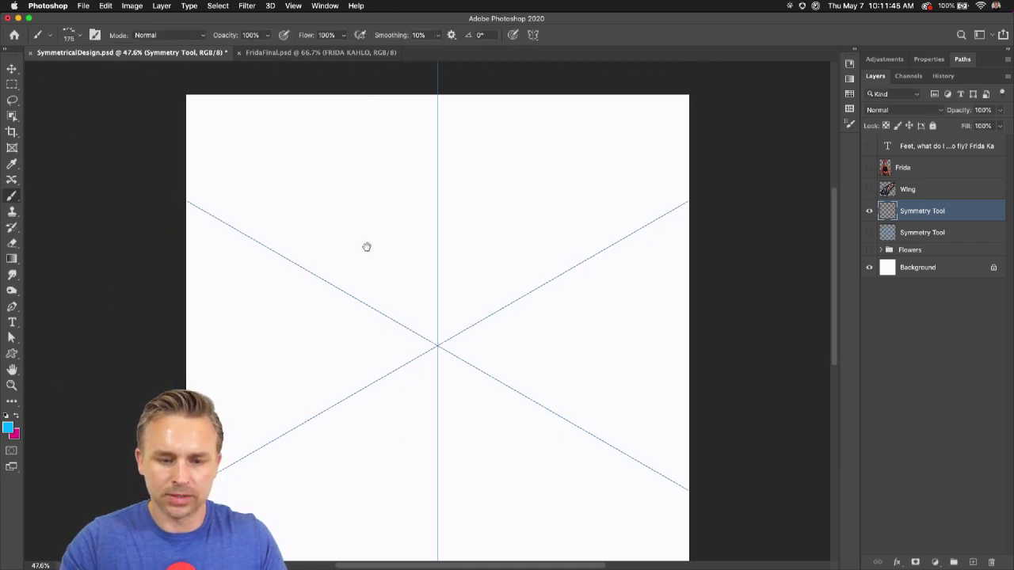
drag(393, 234, 420, 201)
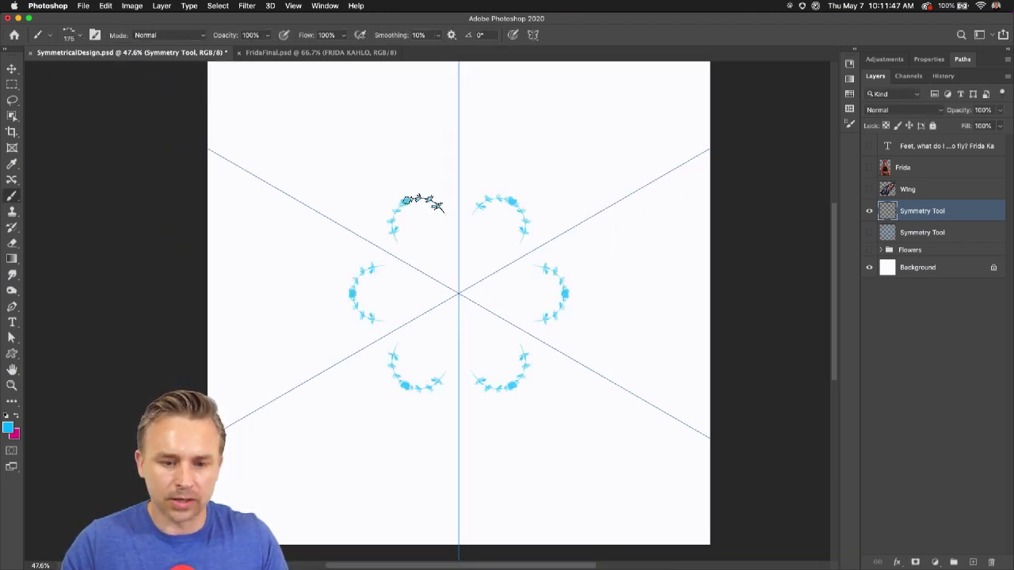
key(super+z)
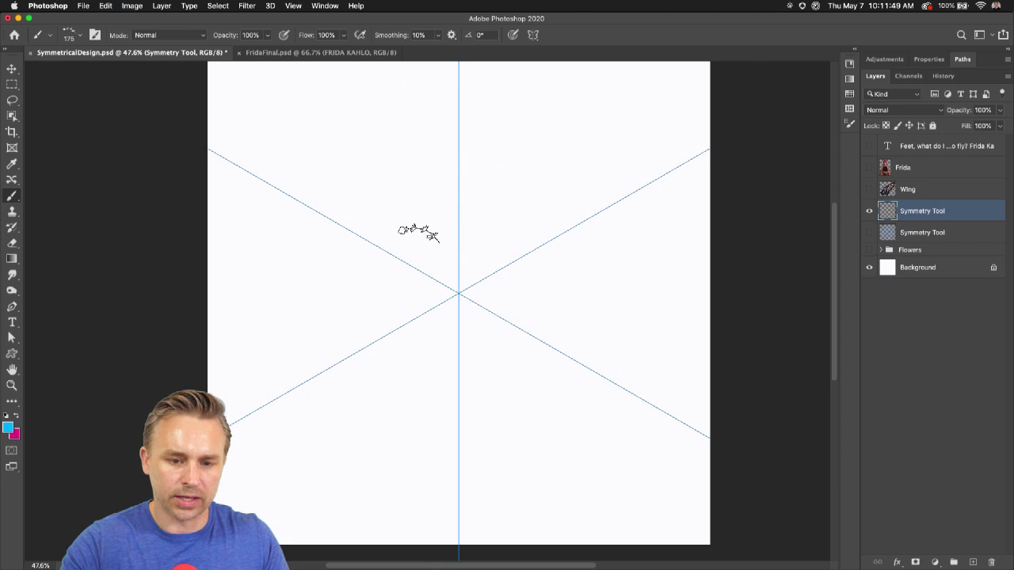
click(438, 139)
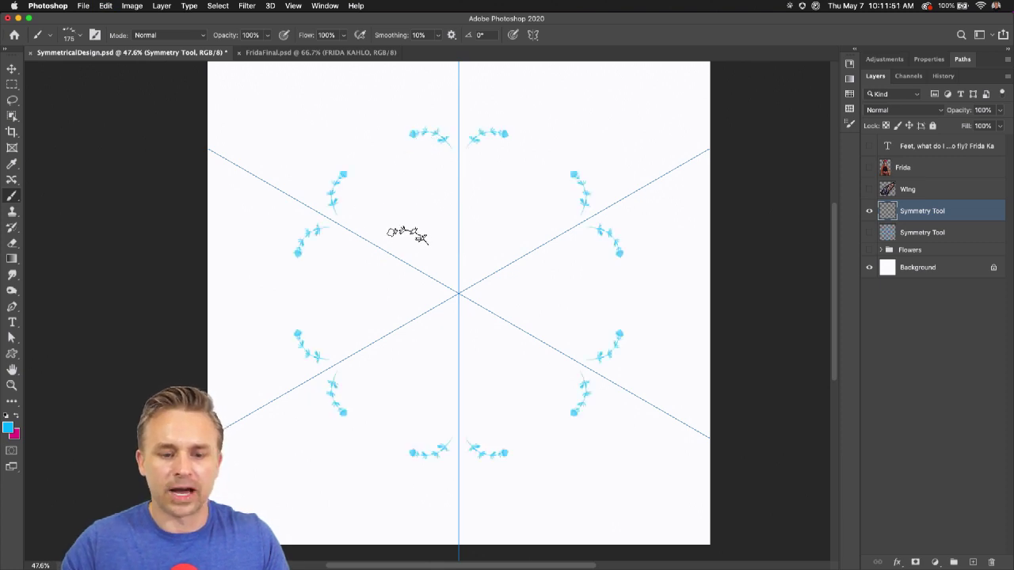
click(407, 235)
click(328, 292)
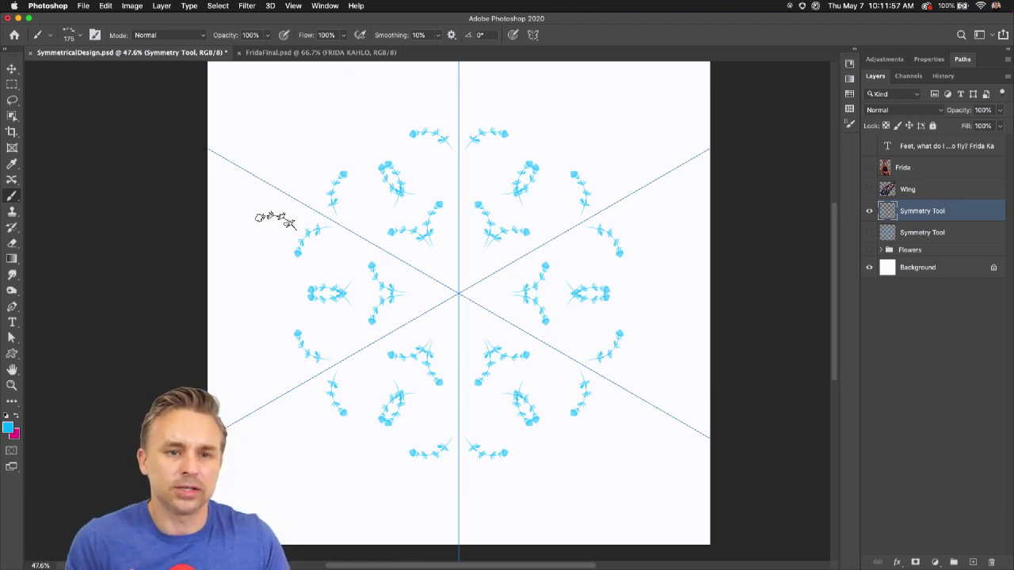
- Start a new document and browse the Art & Illustration templates
click(83, 6)
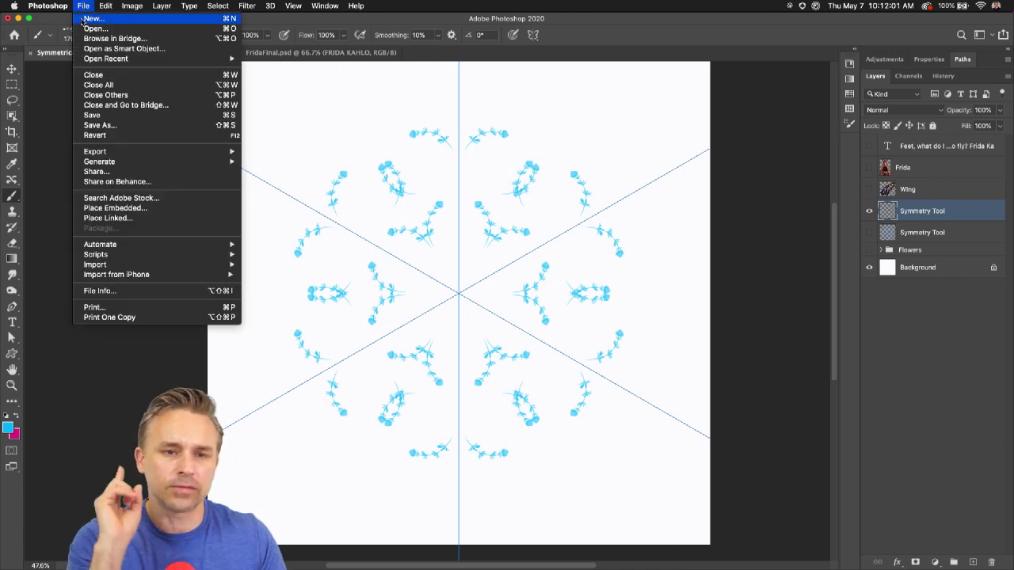
click(82, 19)
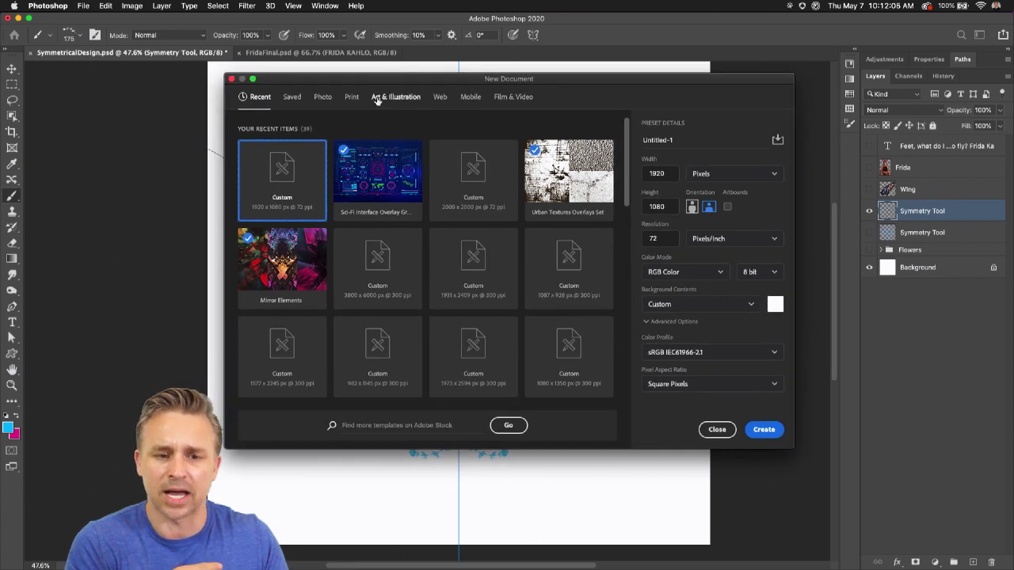
click(382, 98)
scroll(388, 223, down, 5)
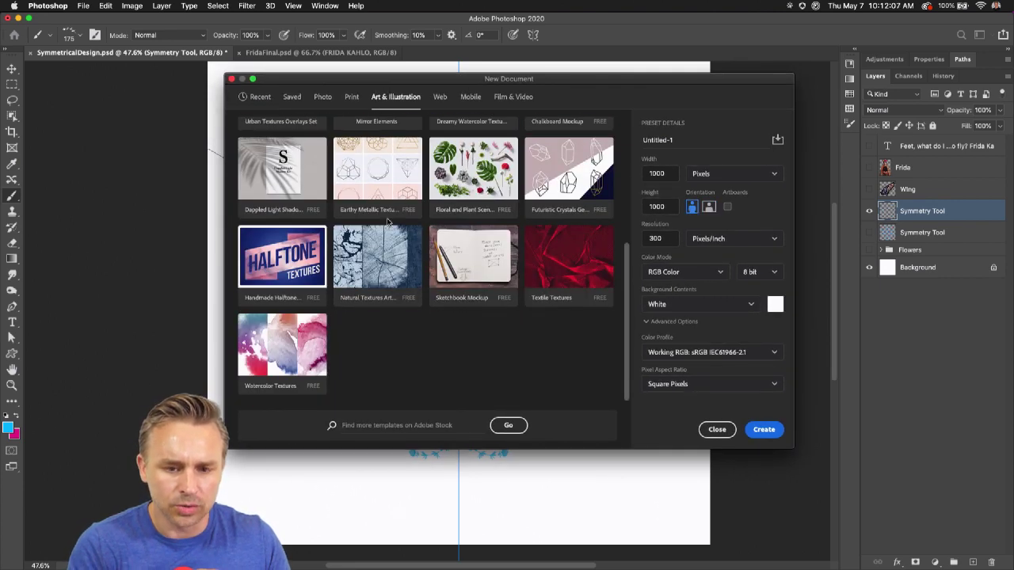
scroll(388, 223, up, 3)
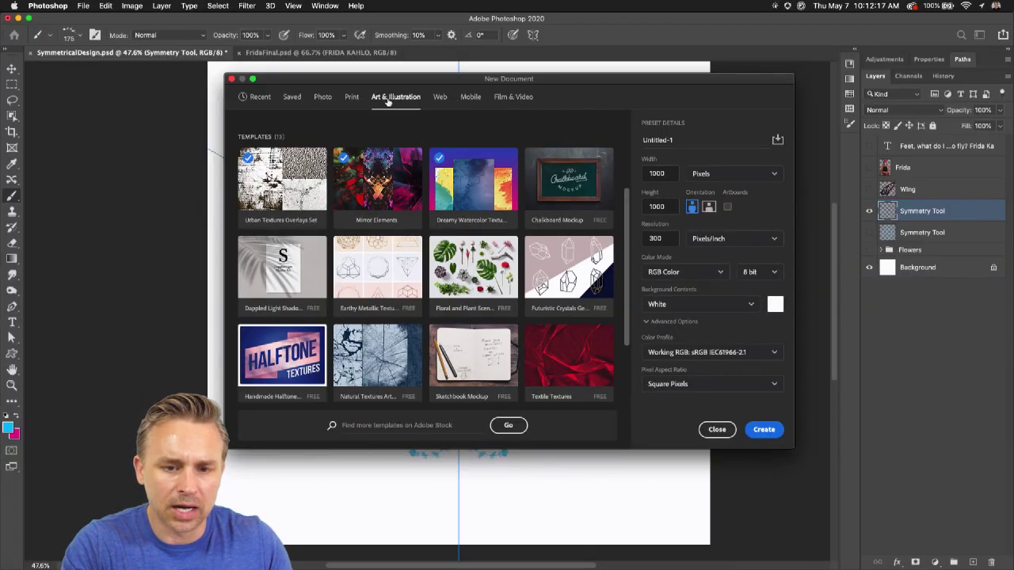
- Compare the Print, Photo, Art & Illustration, Mobile, Film & Video and Web presets and templates, and close without creating a document
click(350, 98)
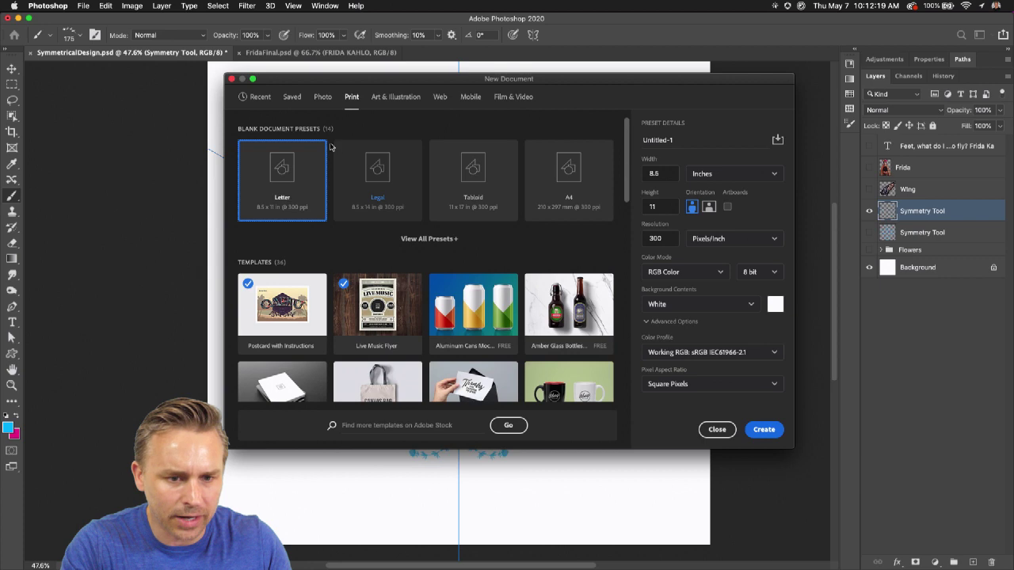
click(322, 98)
scroll(372, 261, down, 5)
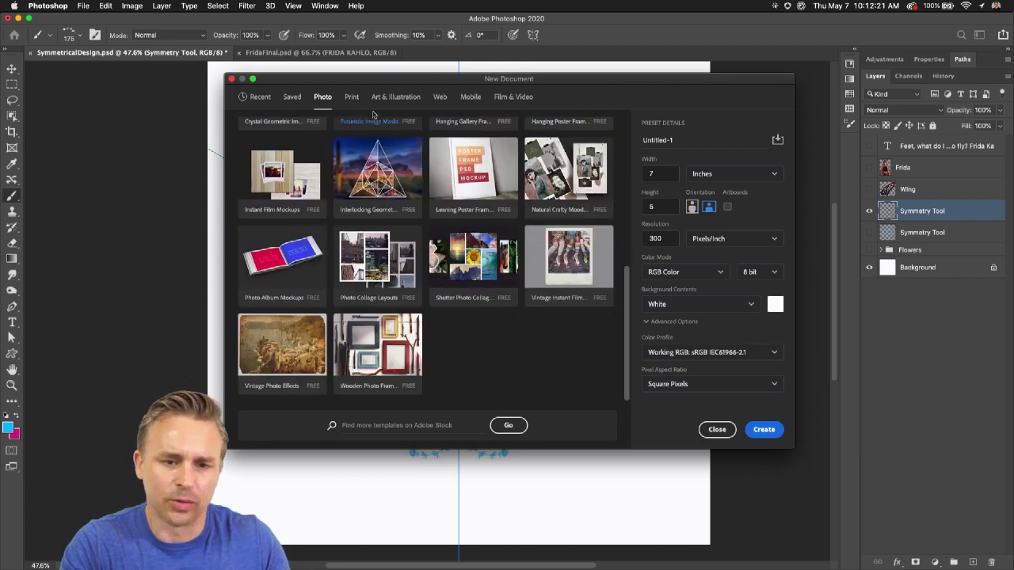
click(380, 100)
scroll(388, 198, down, 5)
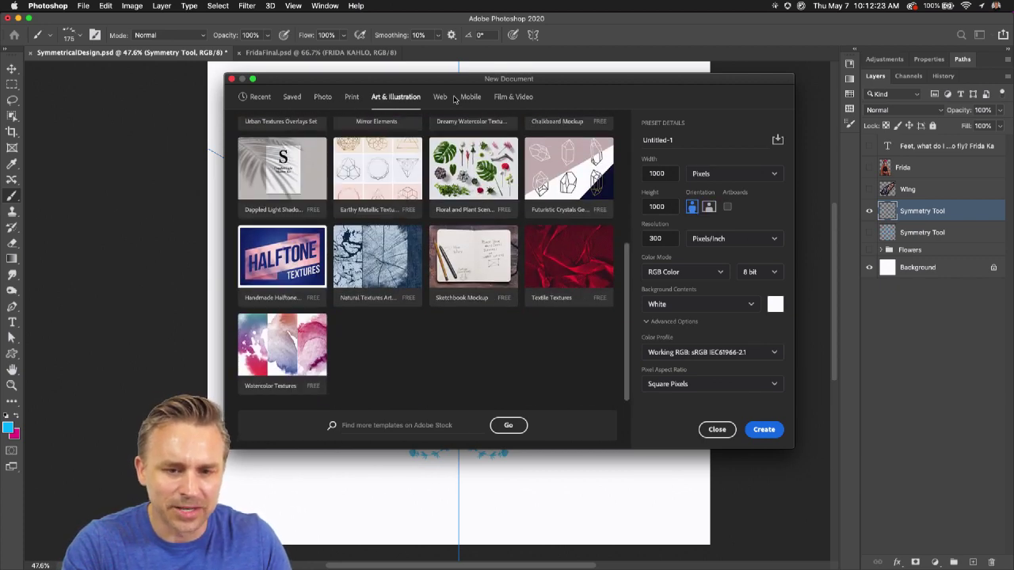
click(470, 97)
click(513, 97)
click(439, 97)
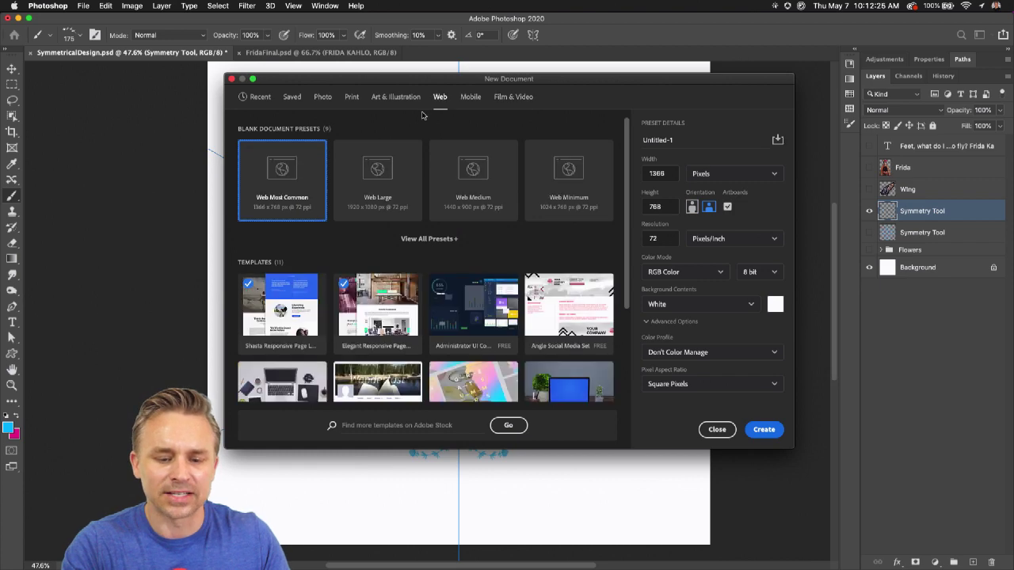
click(396, 98)
scroll(441, 309, down, 5)
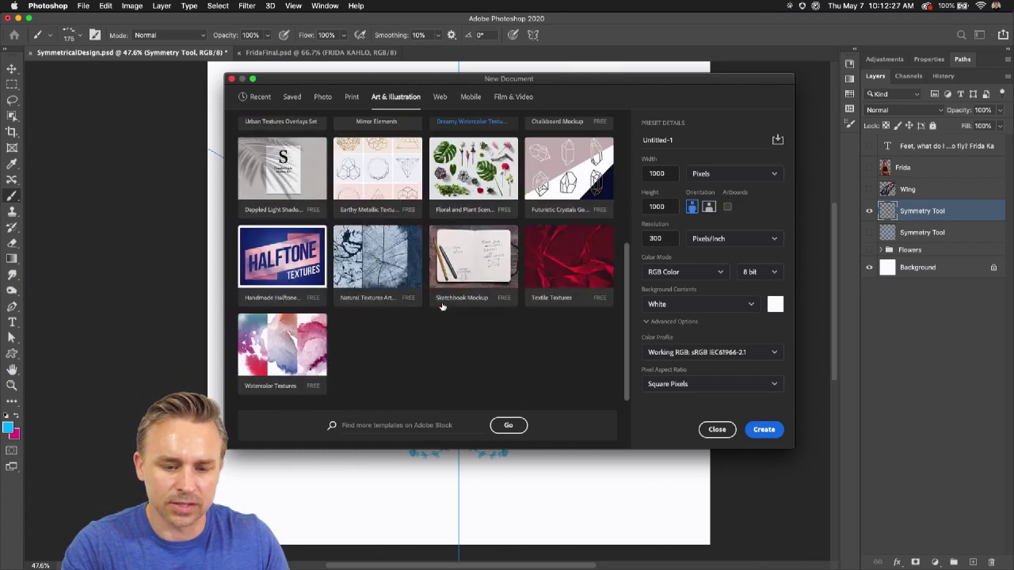
click(716, 430)
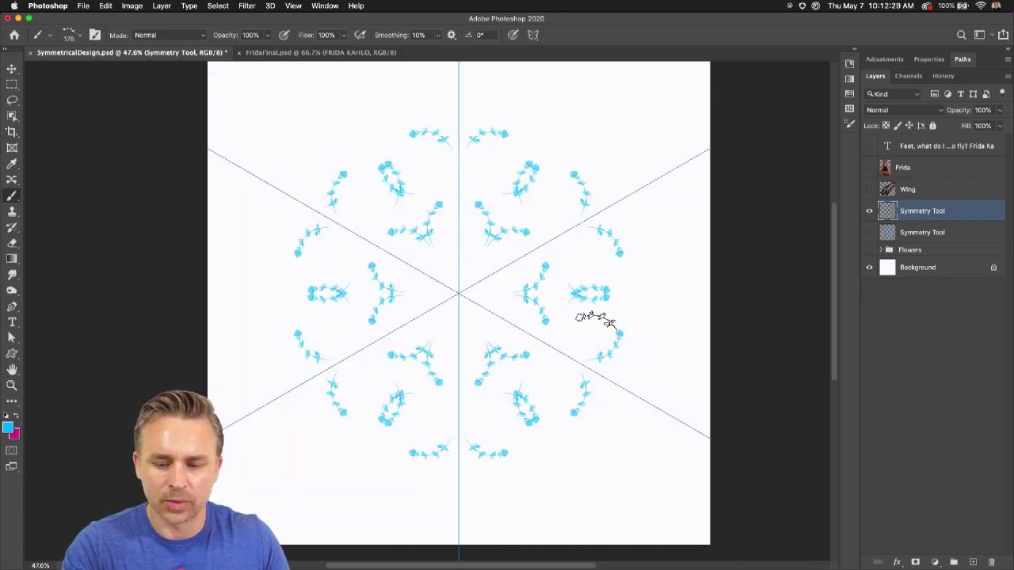
- Expand the collapsed panels beside the layer list and set the foreground color to purple #c400db
click(855, 52)
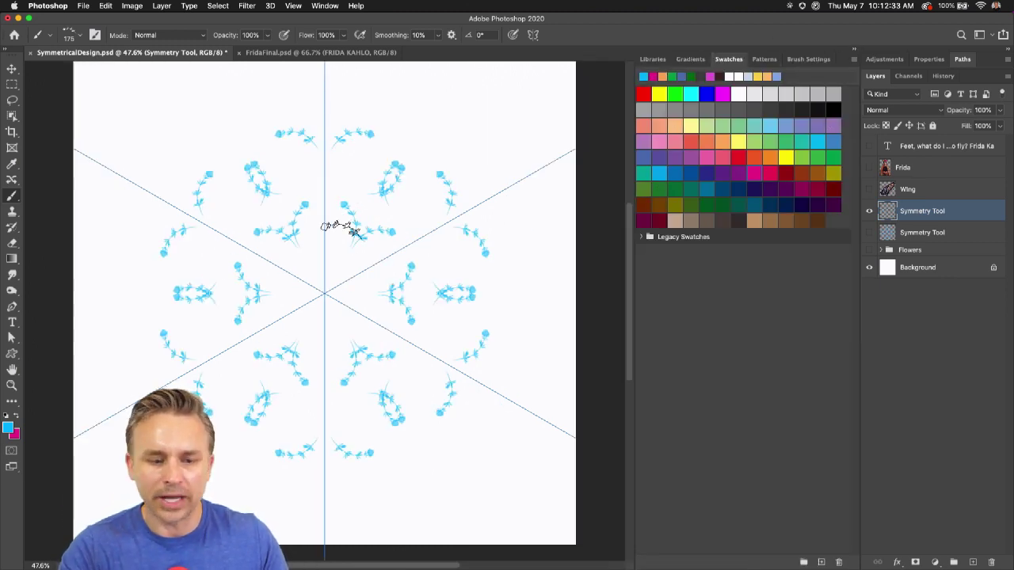
click(8, 429)
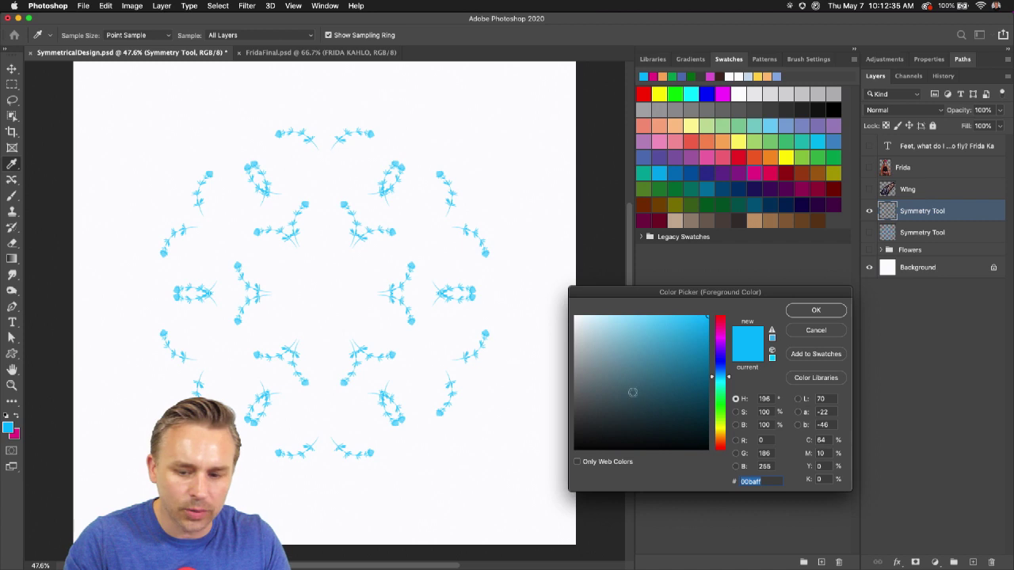
drag(720, 405, 709, 402)
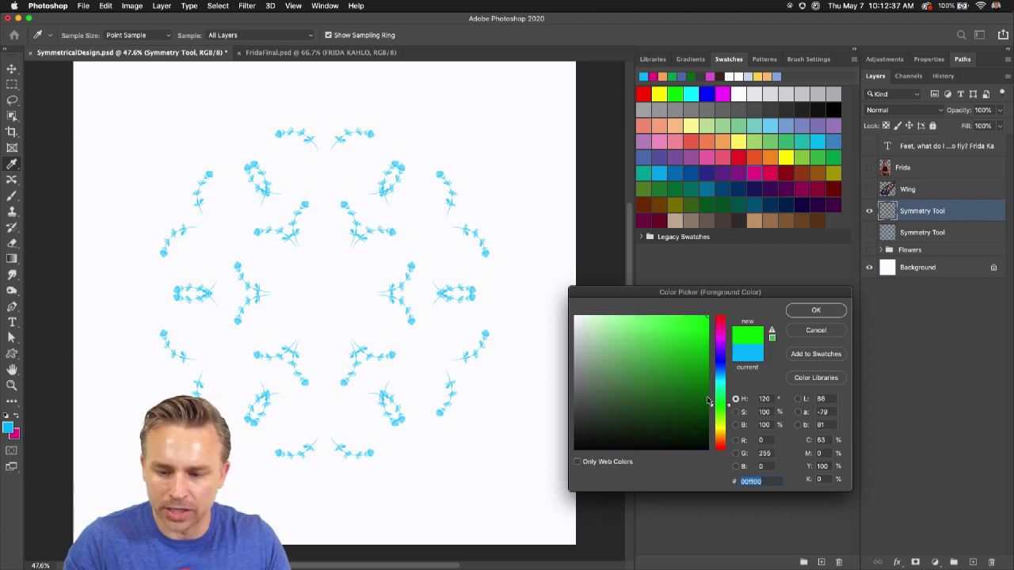
drag(700, 350, 731, 337)
click(715, 341)
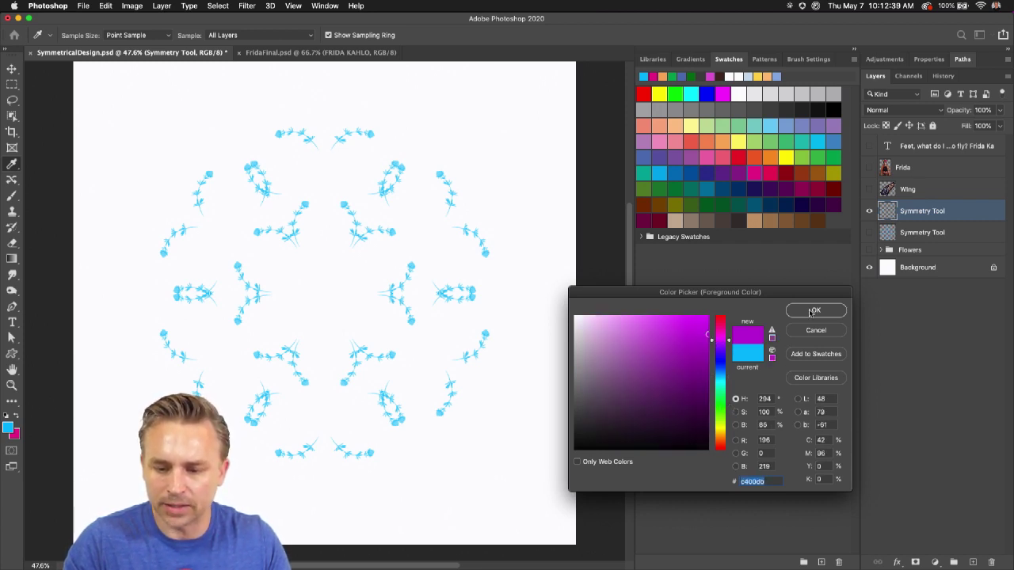
click(815, 310)
- Stamp a ring of purple flowers close around the mandala's centre with the Brush tool
key(b)
drag(291, 259, 294, 260)
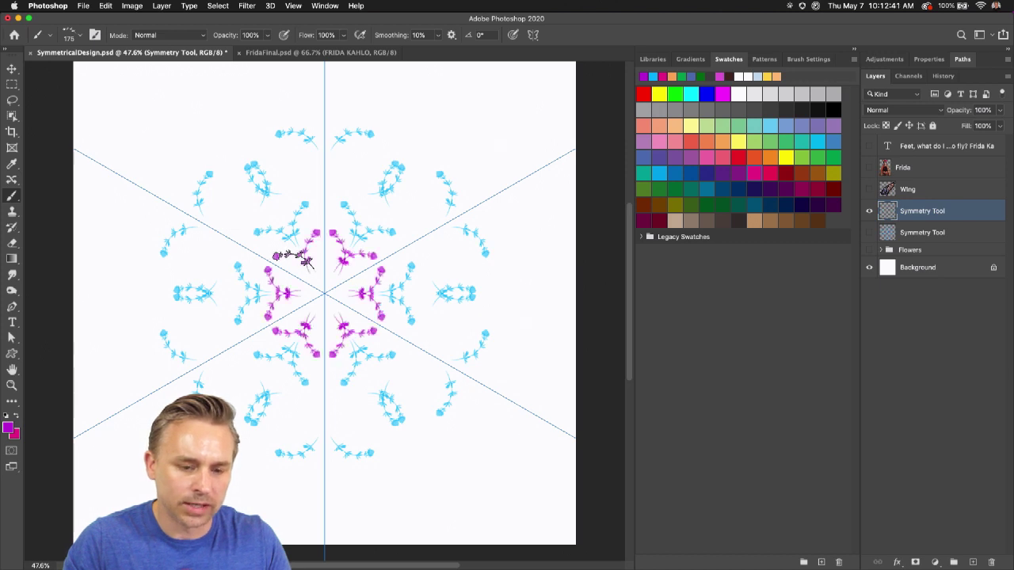
key(super+equal)
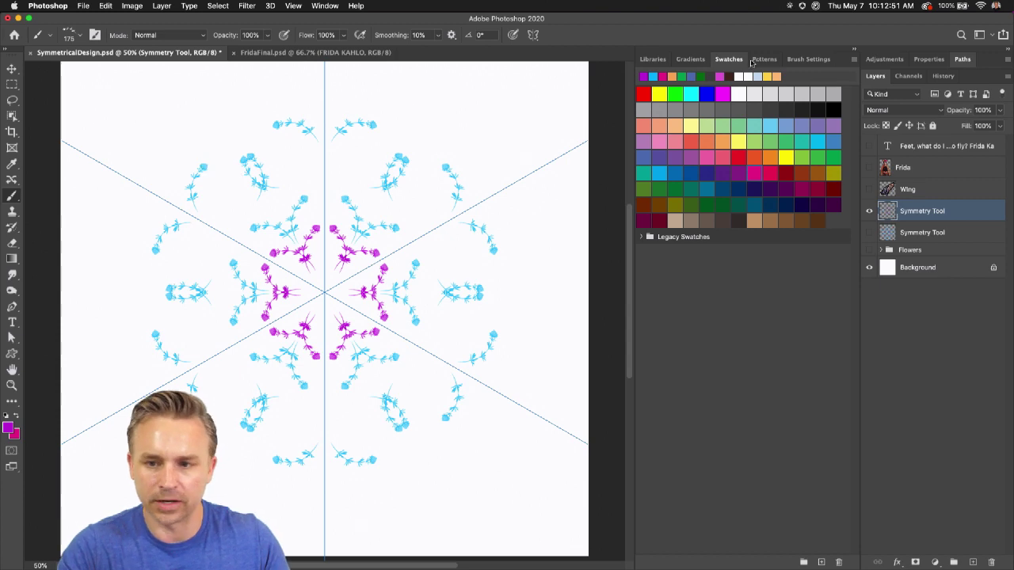
- Enable Shape Dynamics for the flower brush and set its Angle Jitter to 39%
click(807, 60)
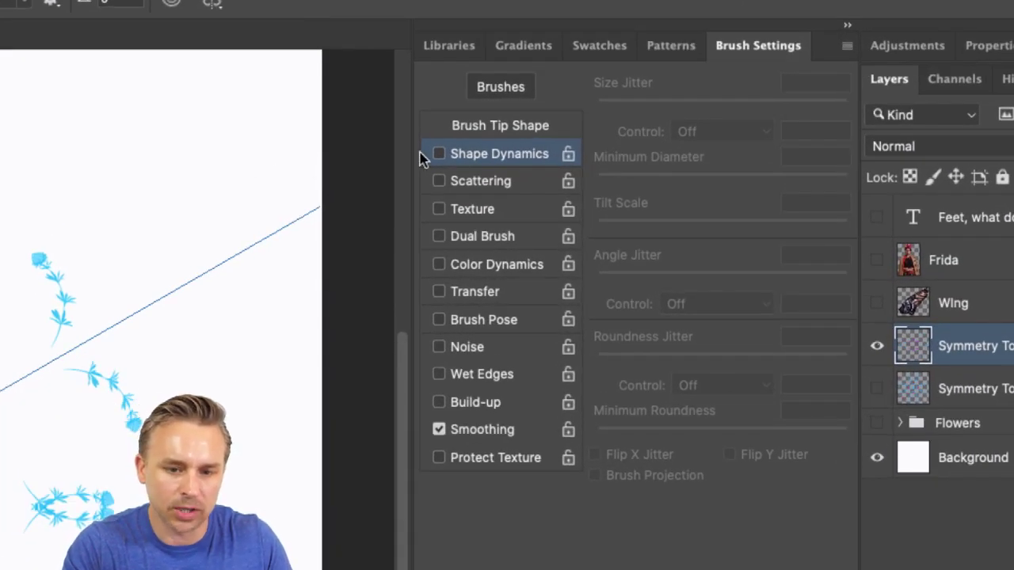
click(439, 154)
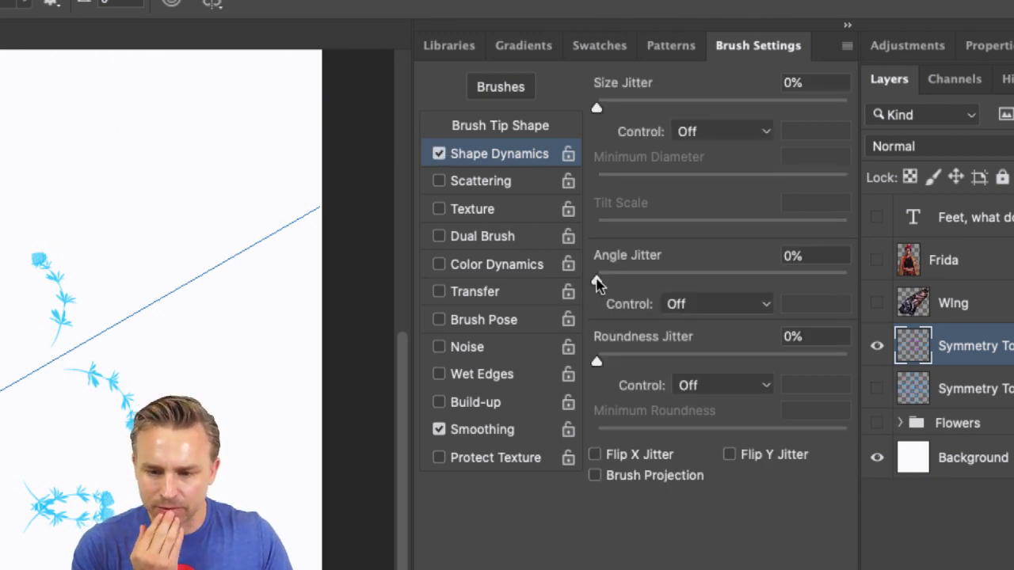
drag(596, 281, 607, 283)
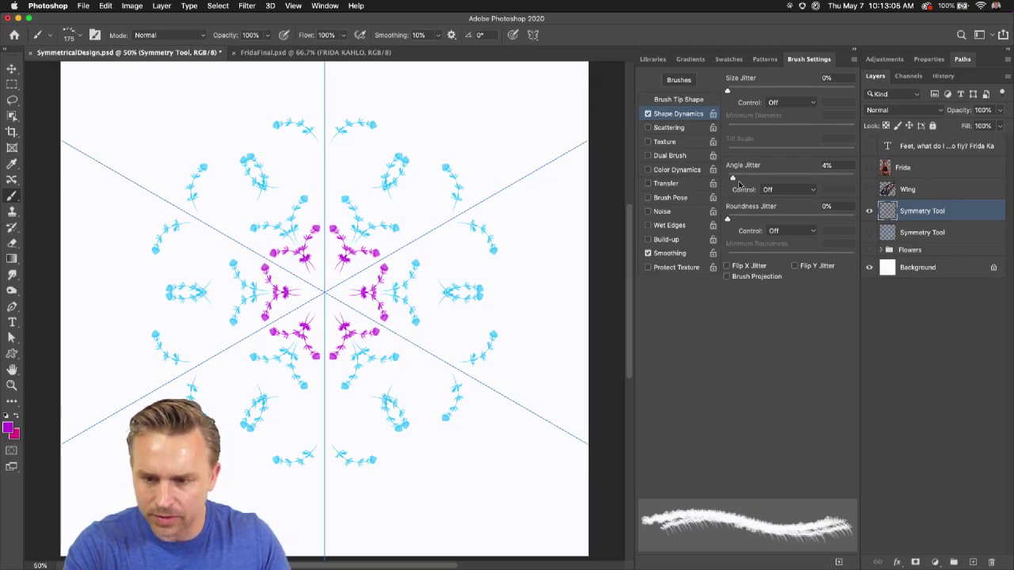
drag(733, 178, 776, 181)
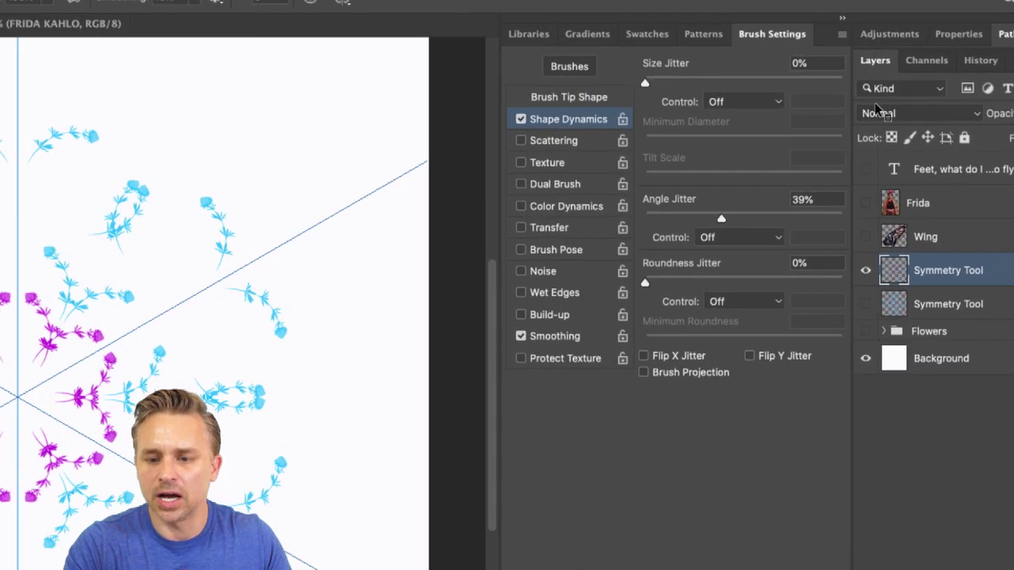
- Enable Color Dynamics for the flower brush with Foreground/Background Jitter at 100%
click(520, 206)
click(566, 208)
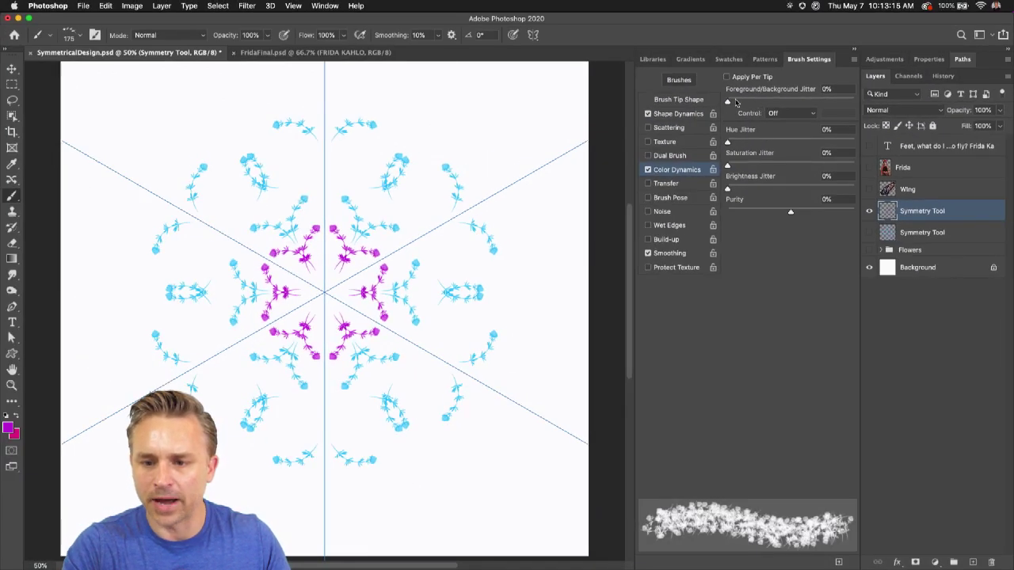
drag(735, 102, 900, 104)
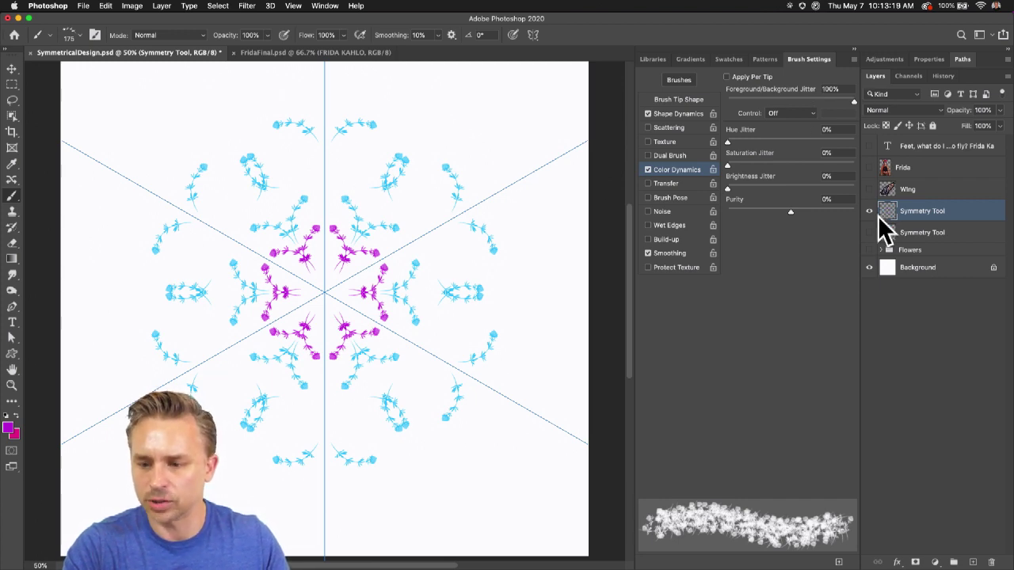
- Clear the Symmetry Tool layer and paint flowers with the jittered brush between the centre and edge of the mandala
key(super+a)
key(Delete)
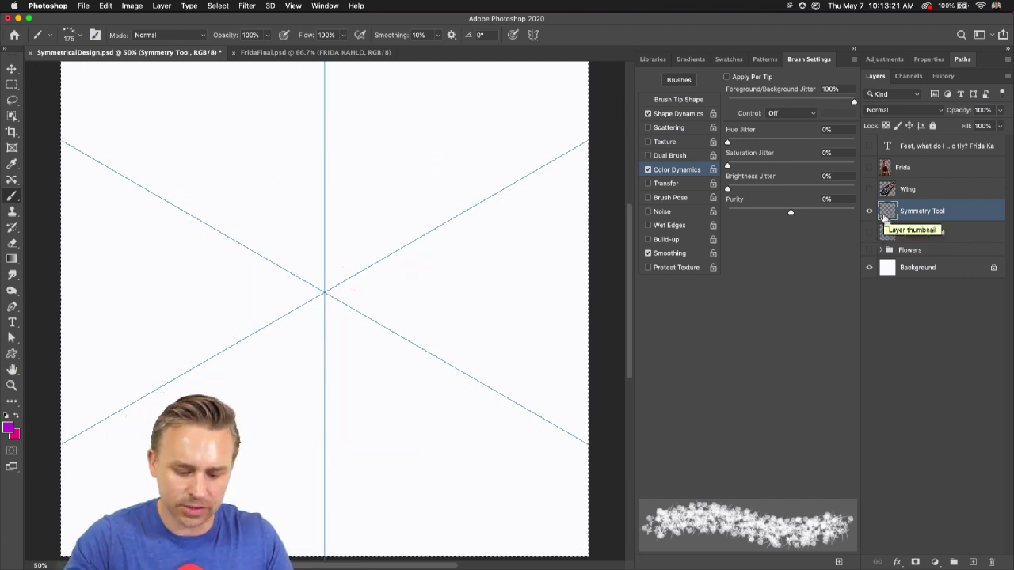
mouse_move(252, 205)
mouse_down()
mouse_move(266, 230)
mouse_move(252, 175)
mouse_move(230, 187)
mouse_up()
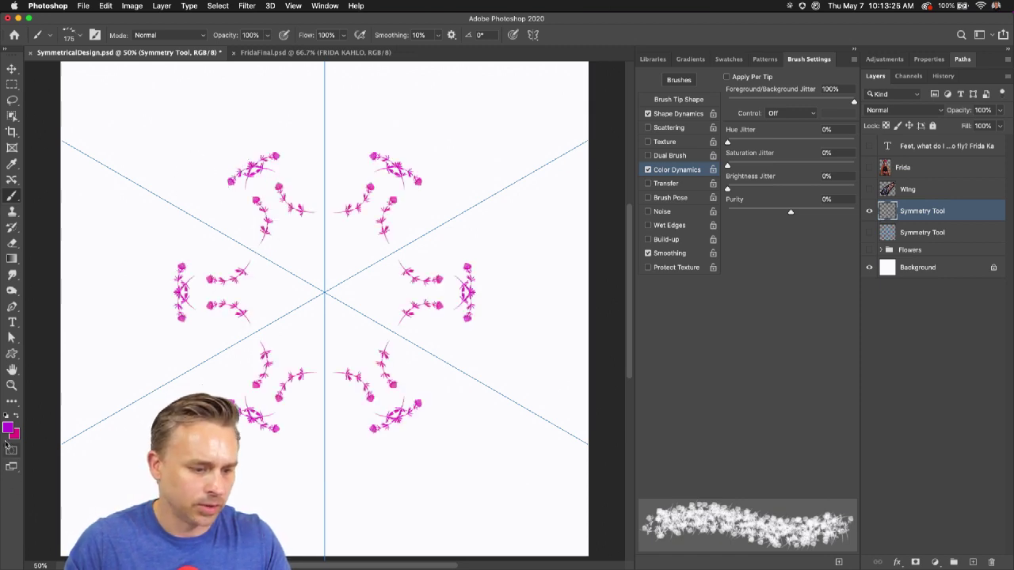
- Clear the Symmetry Tool layer, swap the foreground and background colors, and set the foreground color to cyan 00ceec
key(Delete)
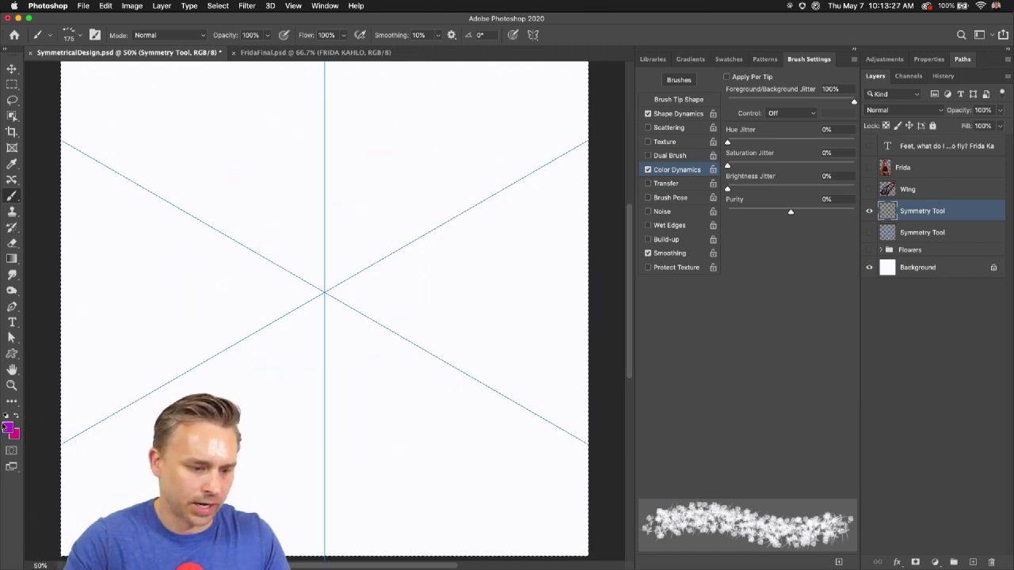
click(16, 418)
click(9, 428)
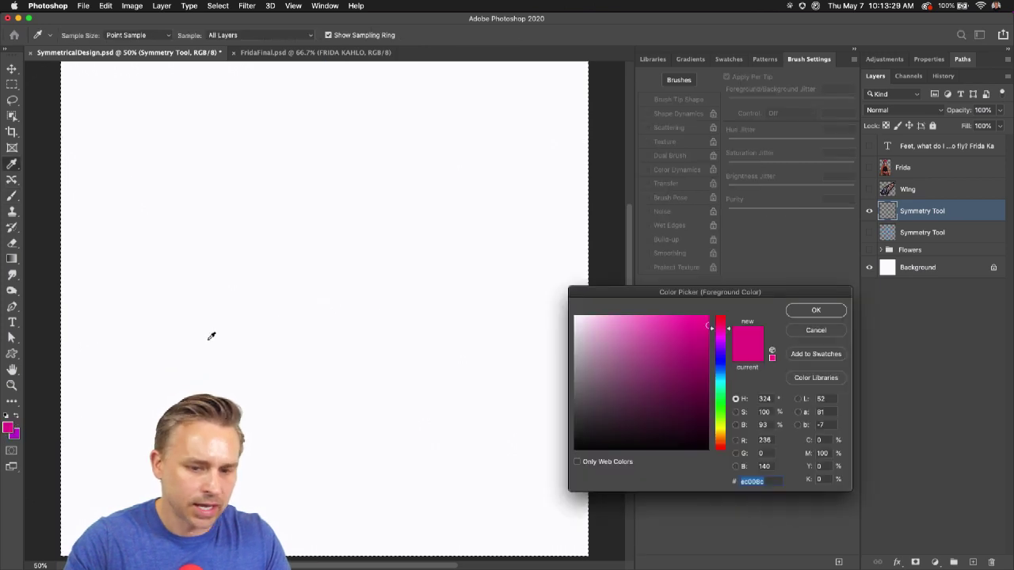
click(718, 380)
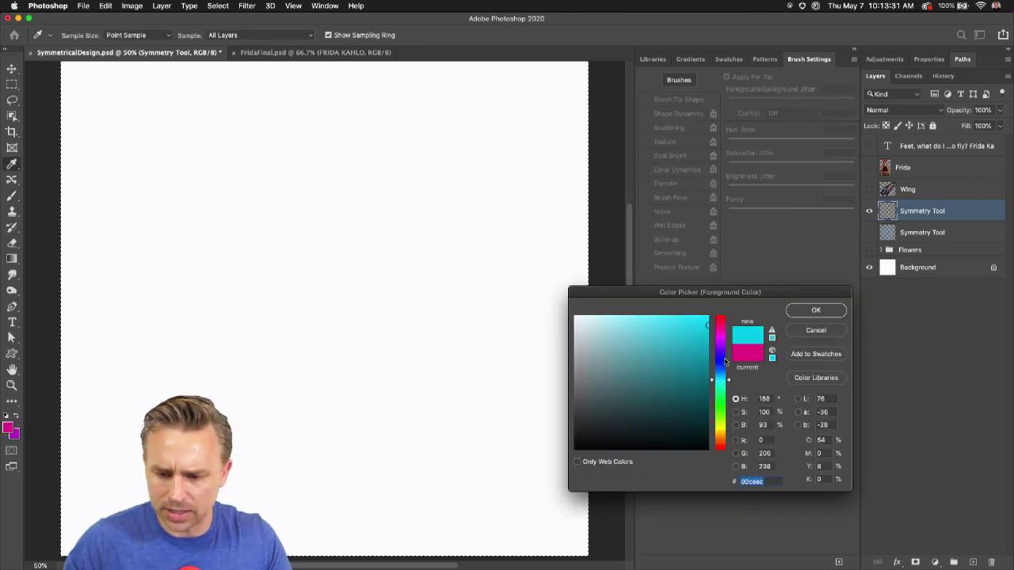
click(797, 315)
- Paint a large flower ring around the mandala's centre, and add smaller jittered flowers both outside and inside it
drag(253, 225, 307, 198)
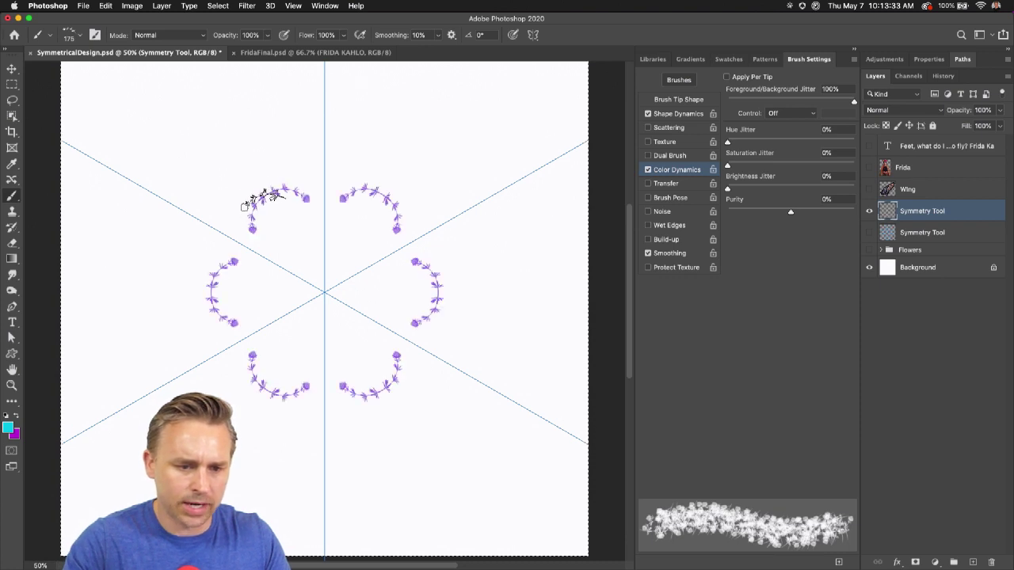
key(bracketleft)
key(bracketleft)
key(bracketleft)
key(bracketleft)
key(bracketleft)
mouse_move(226, 193)
mouse_down()
mouse_move(228, 147)
mouse_move(241, 129)
mouse_up()
key(bracketright)
key(bracketright)
mouse_move(261, 199)
mouse_down()
mouse_move(294, 245)
mouse_move(255, 273)
mouse_up()
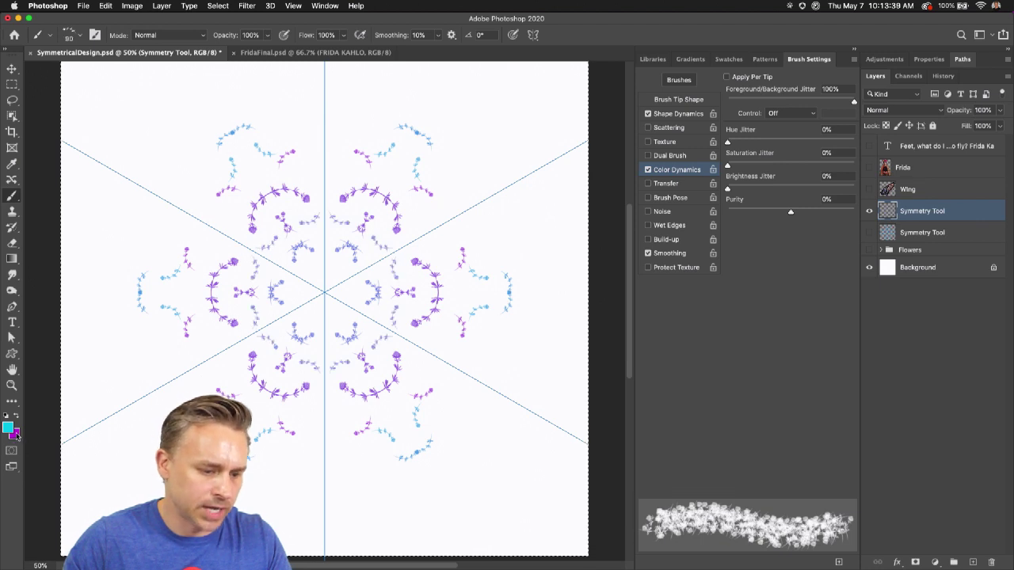
- Change the background color from purple to a hot pink
click(14, 433)
drag(712, 342, 715, 328)
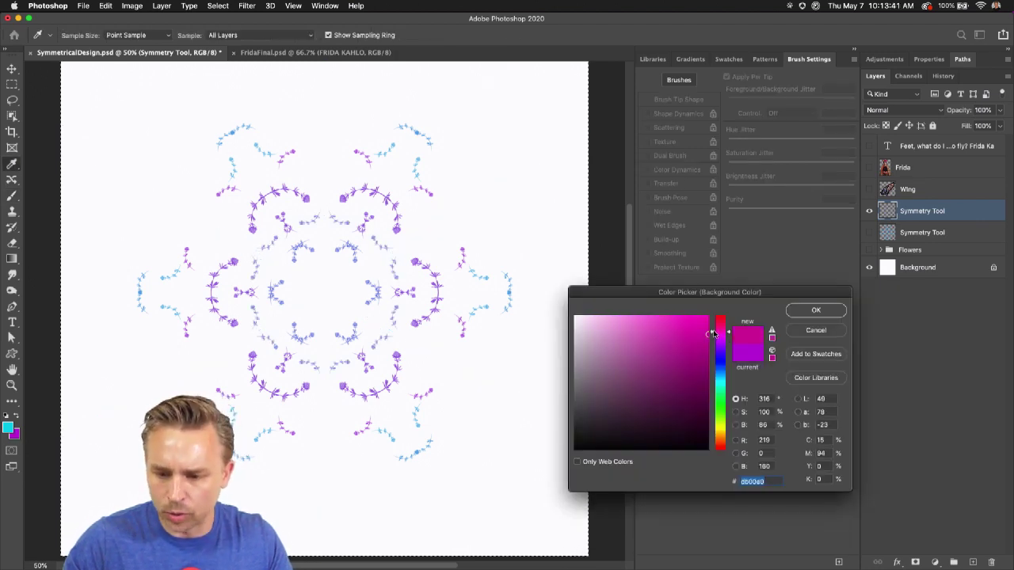
click(692, 323)
click(803, 311)
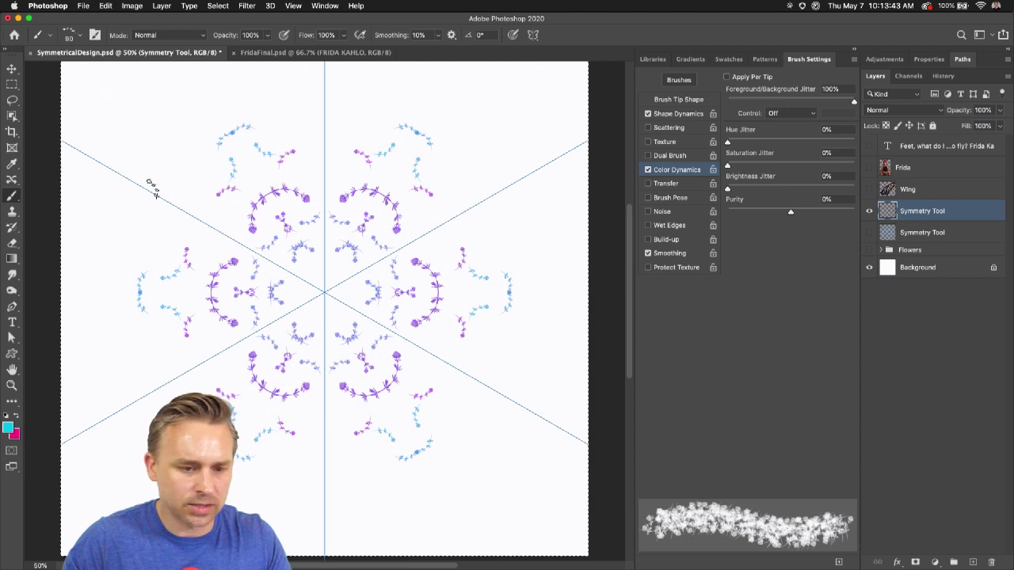
- Stamp small cyan and pink flowers around the outer part of the mandala
click(228, 215)
click(184, 181)
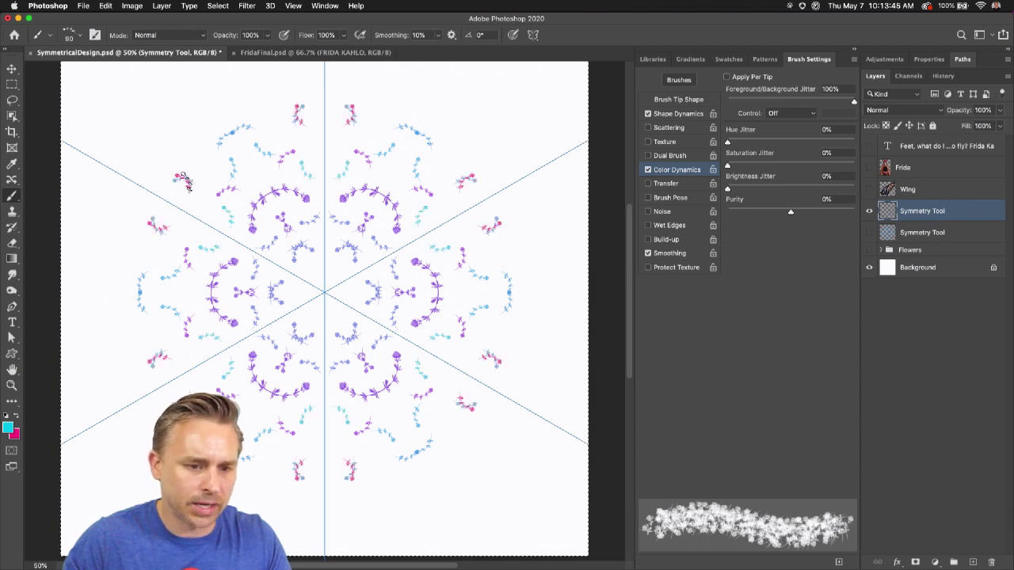
click(255, 99)
- Enlarge the flower brush to 200 and stamp big flowers around the outer rings and edges of the mandala
key(bracketright)
key(bracketright)
key(bracketright)
key(bracketright)
key(bracketright)
key(bracketright)
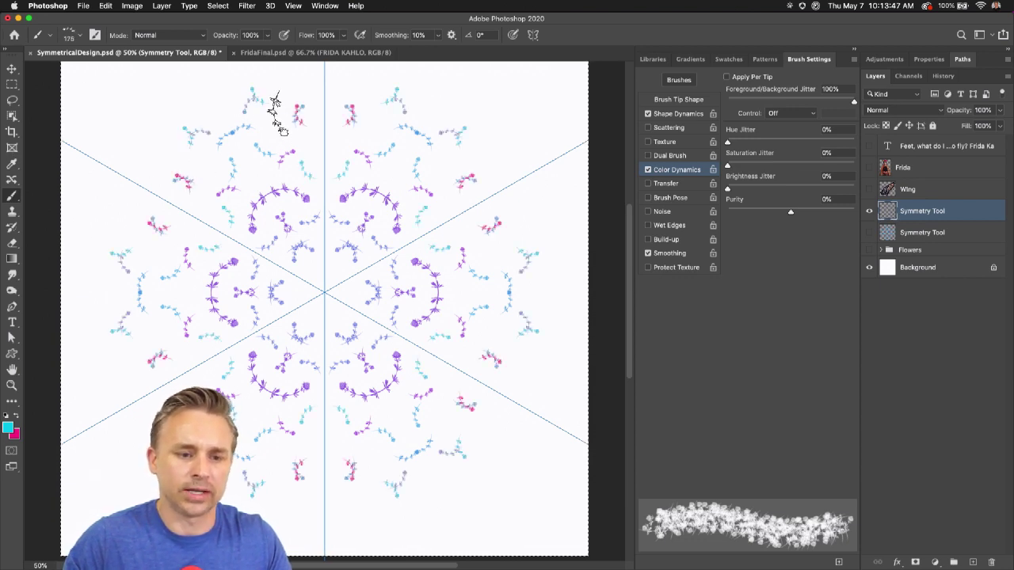
click(283, 115)
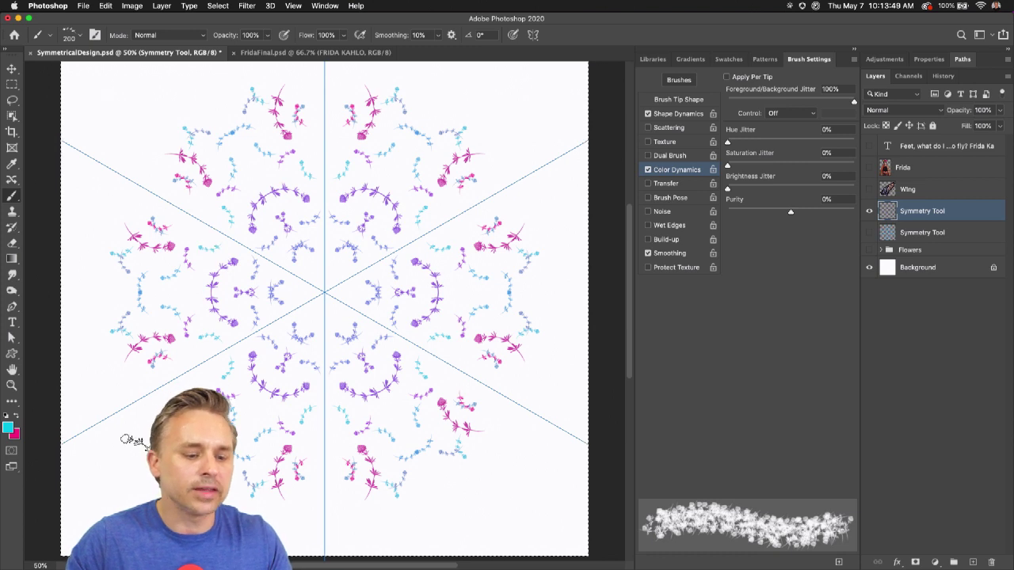
click(120, 388)
click(135, 399)
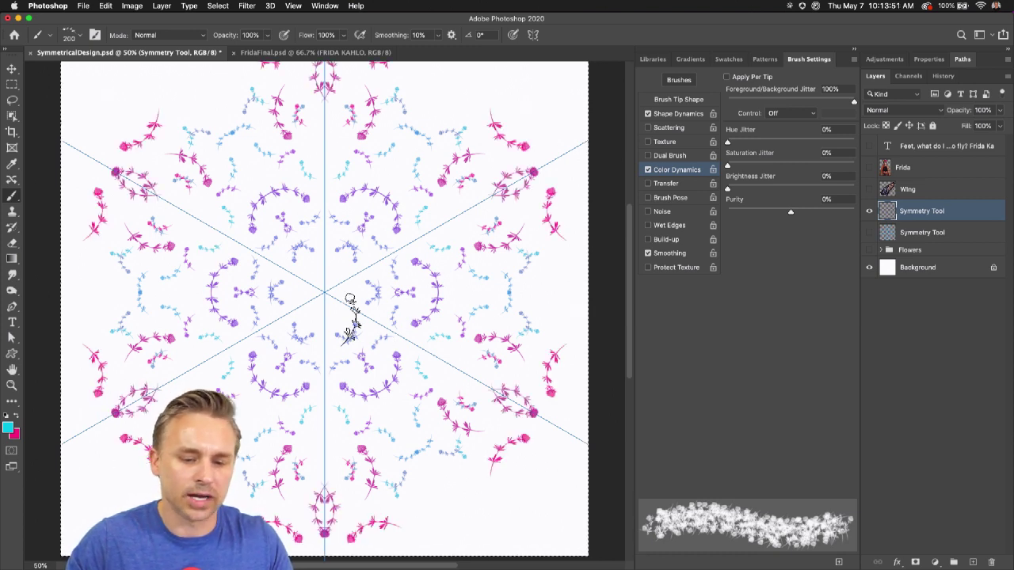
- Undo the large flower stamped at the mandala's centre, then reduce the brush to 100 and stamp a small ring there
click(342, 305)
key(super+z)
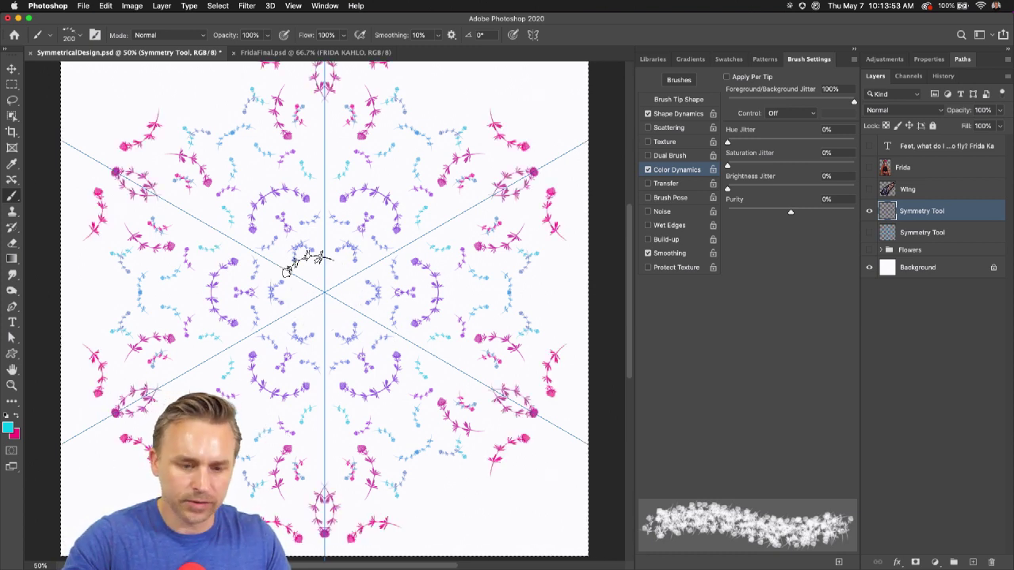
key(bracketleft)
key(bracketleft)
key(bracketleft)
key(bracketleft)
click(329, 301)
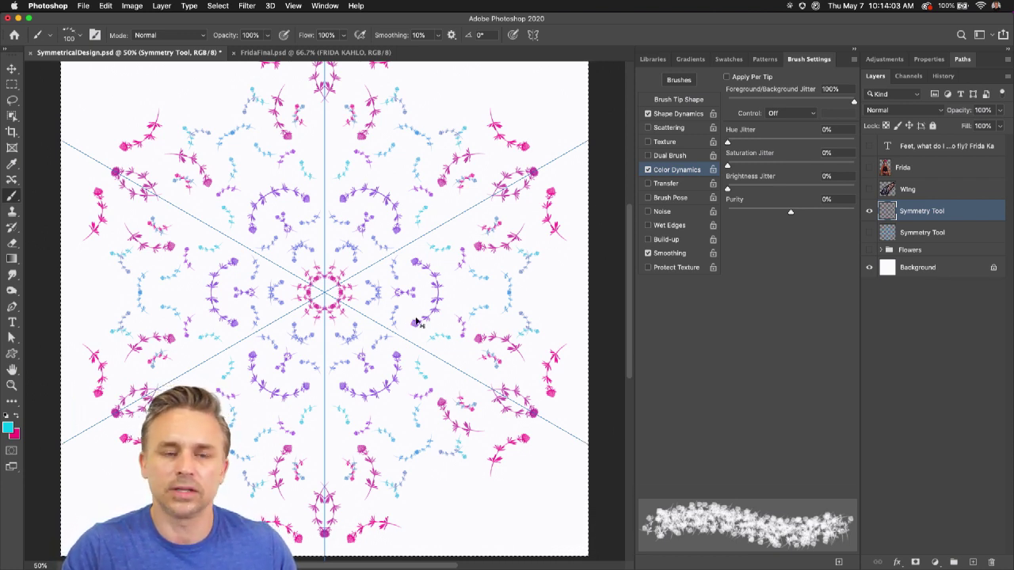
key(m)
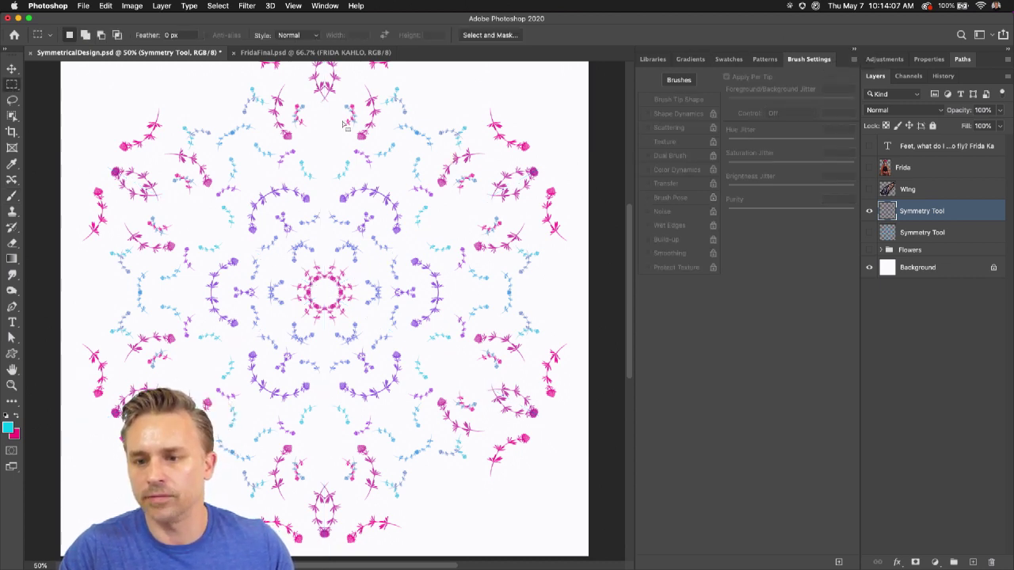
click(928, 5)
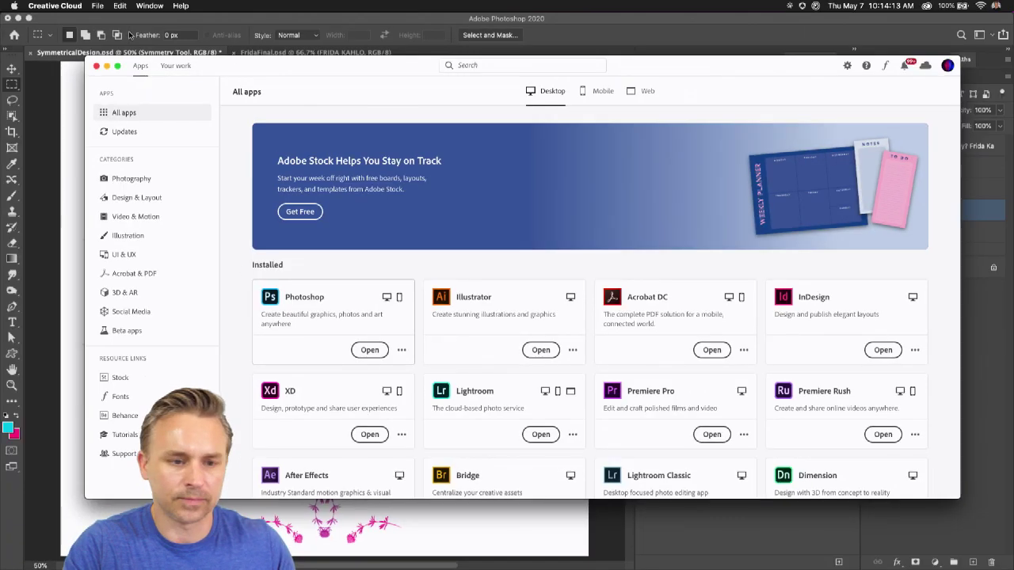
click(108, 66)
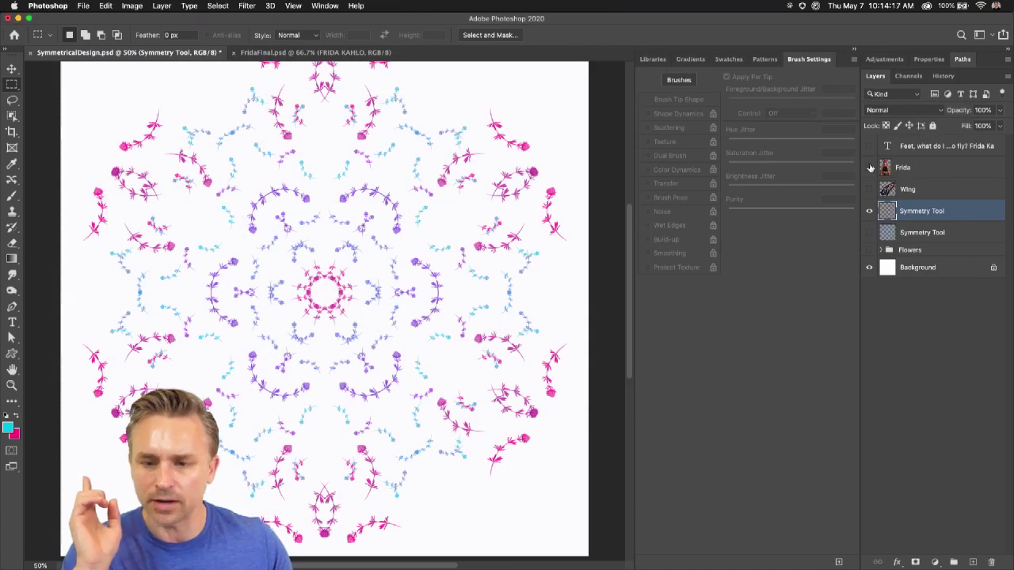
- Collapse the brush settings, add a new layer above the Symmetry Tool layer, and switch to the Mixer Brush tool
click(853, 51)
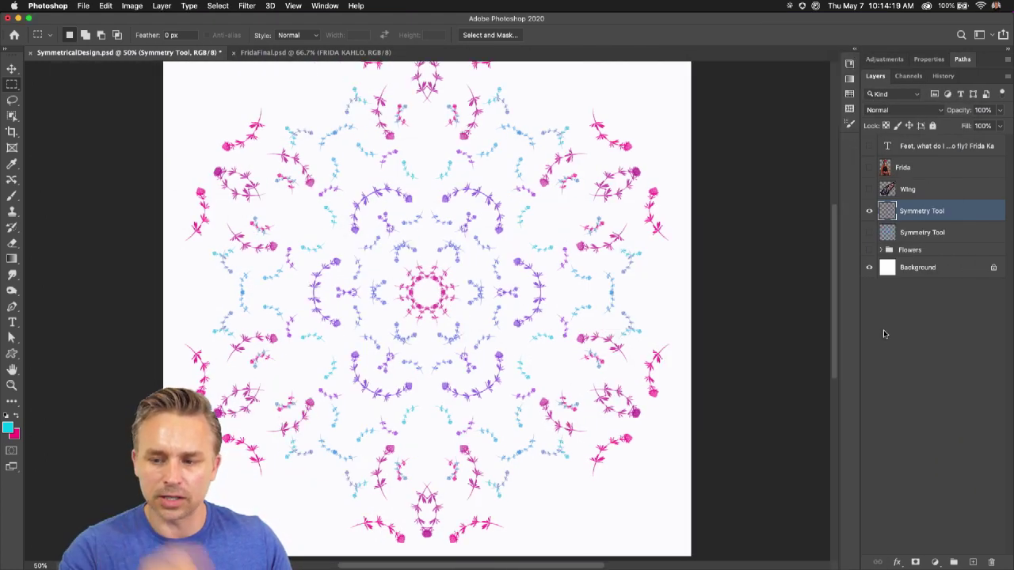
click(973, 562)
click(12, 195)
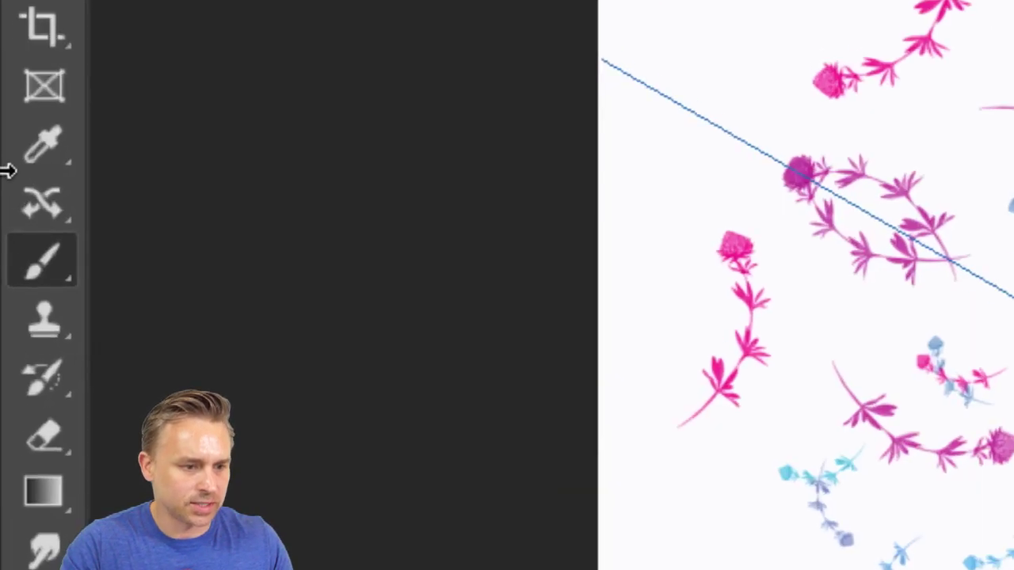
click(6, 194)
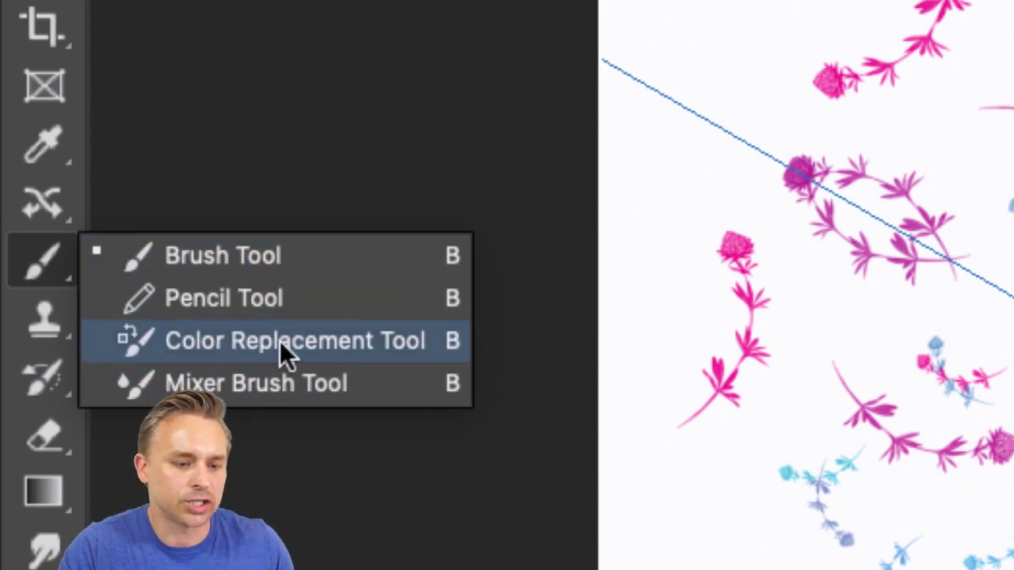
click(281, 381)
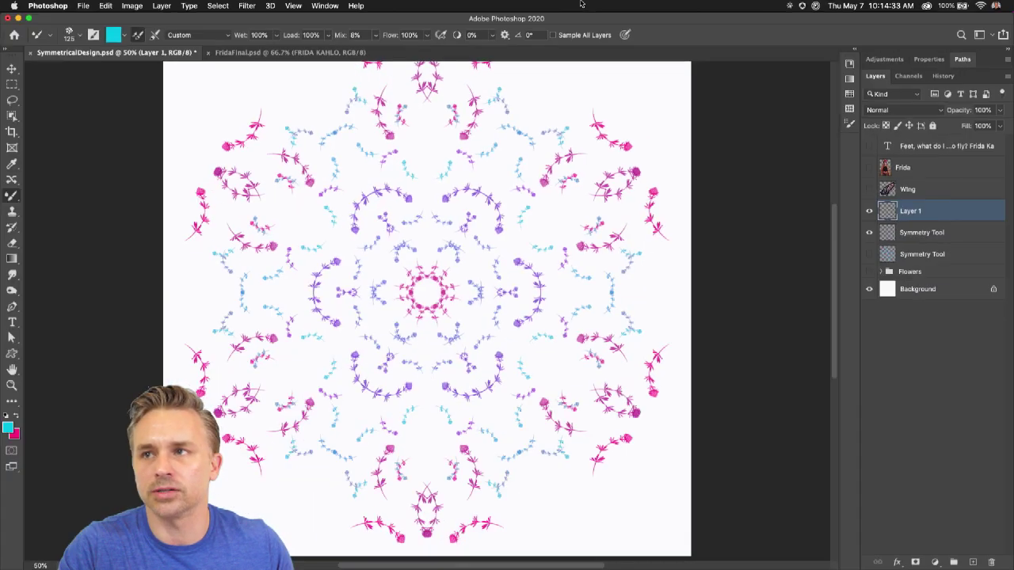
- Make the Wing and Frida layers visible over the mandala
click(12, 100)
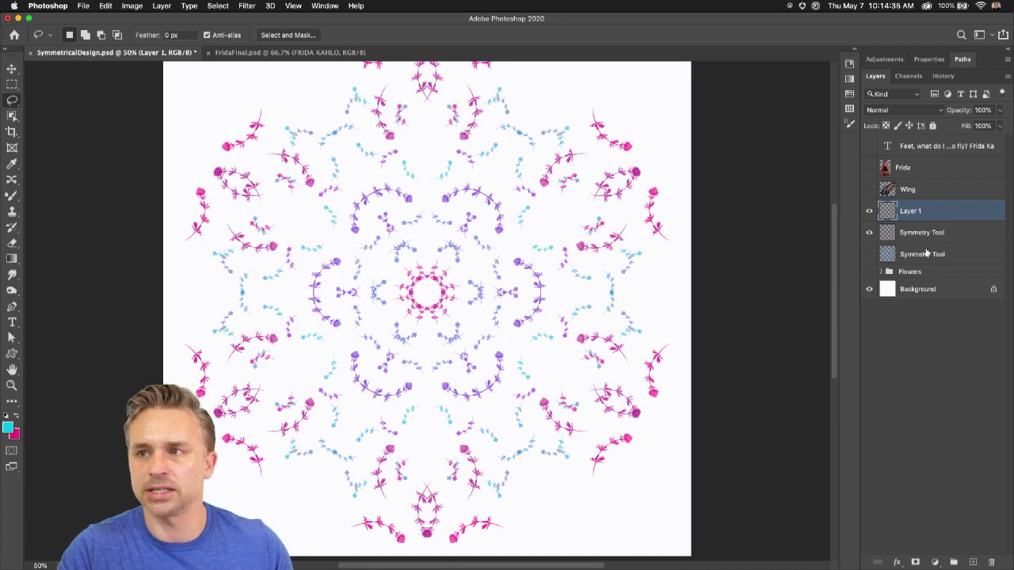
click(869, 189)
click(869, 168)
click(903, 168)
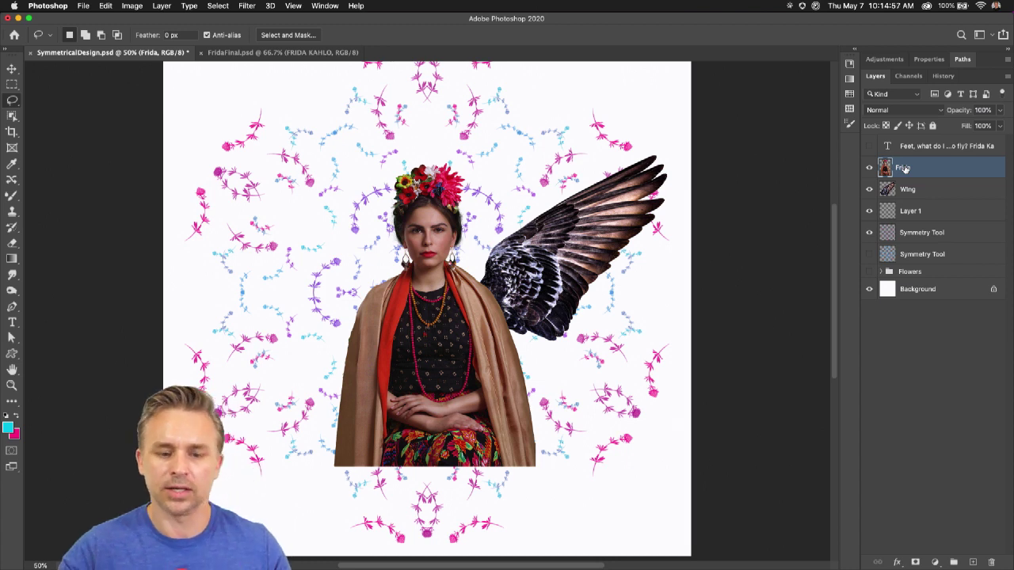
- Select the Wing layer and move the wing slightly closer to the woman's shoulder
click(929, 218)
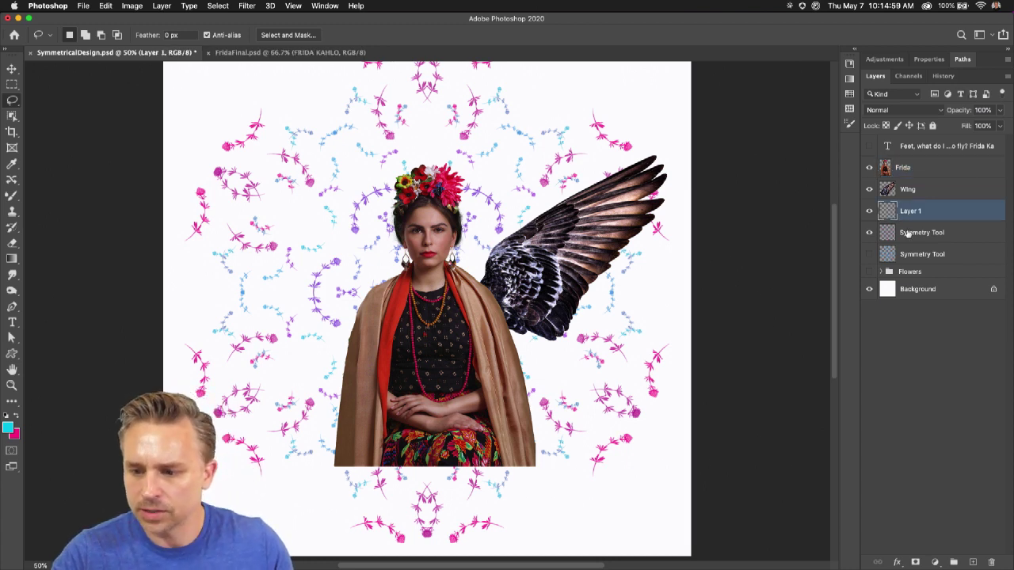
click(904, 233)
click(910, 212)
click(921, 194)
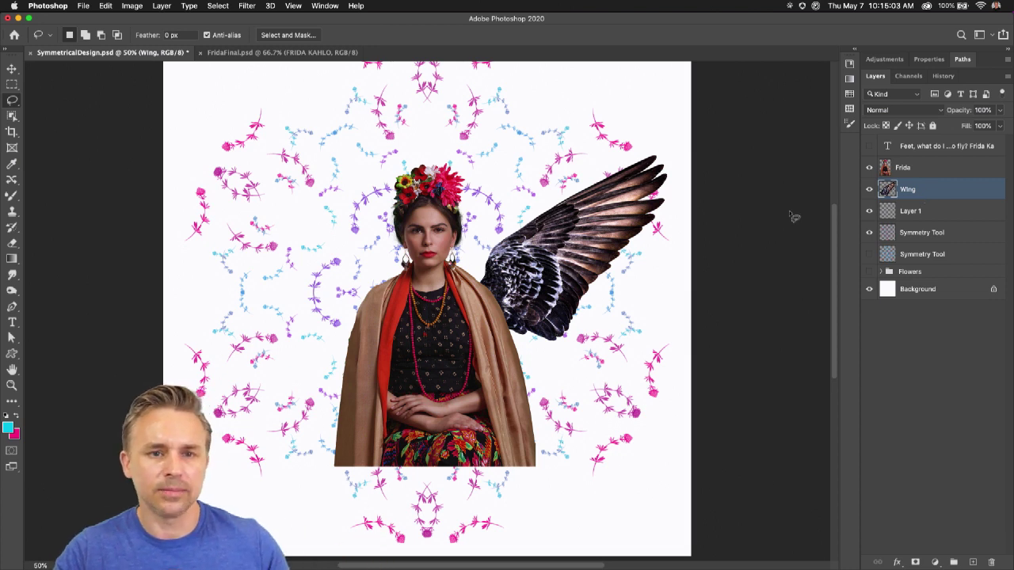
key(v)
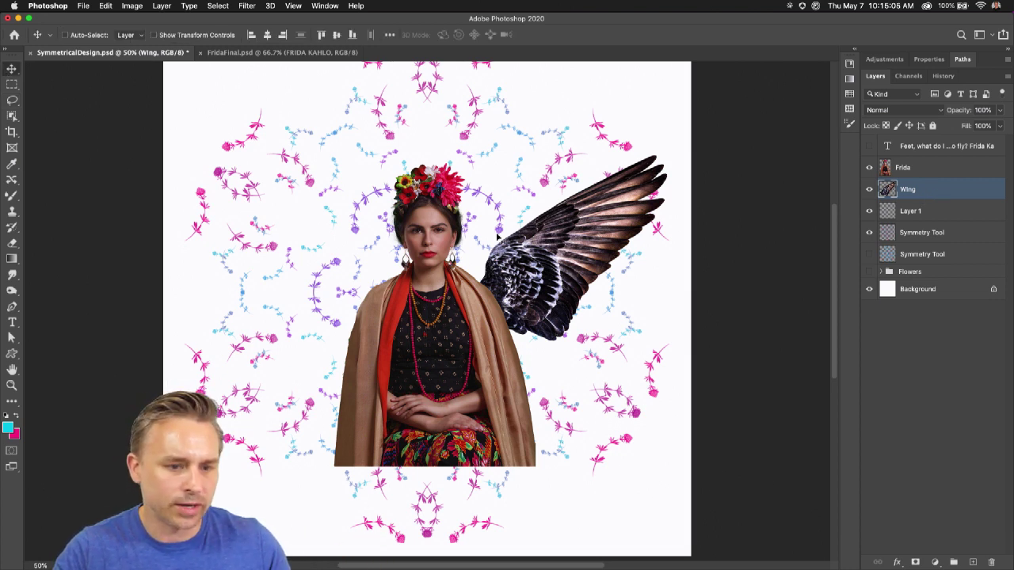
mouse_move(552, 265)
mouse_down()
mouse_move(443, 236)
mouse_move(545, 277)
mouse_up()
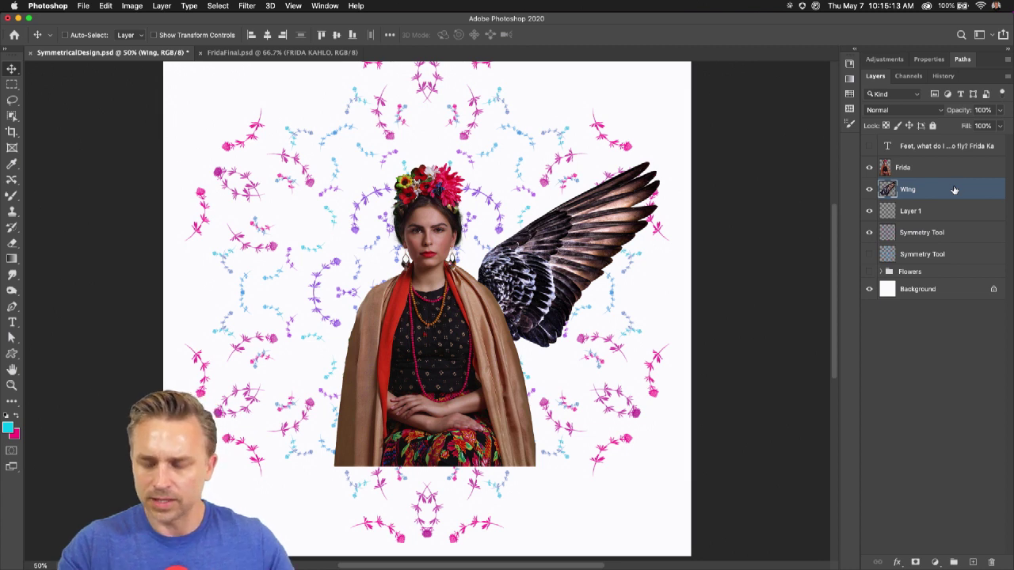
- Show the Flowers group and hide Layer 1 and the visible Symmetry Tool layer
click(869, 272)
click(903, 273)
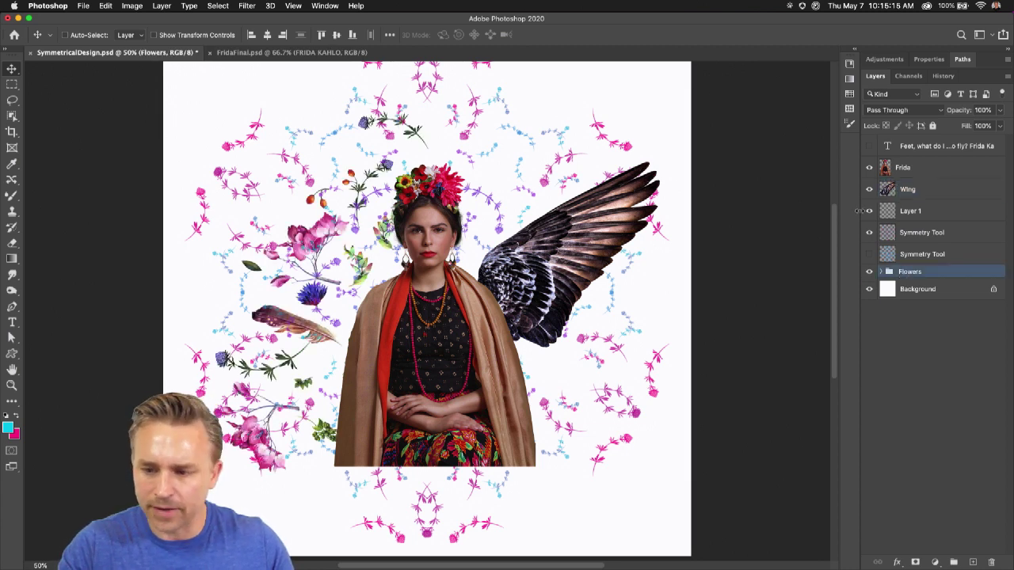
click(869, 232)
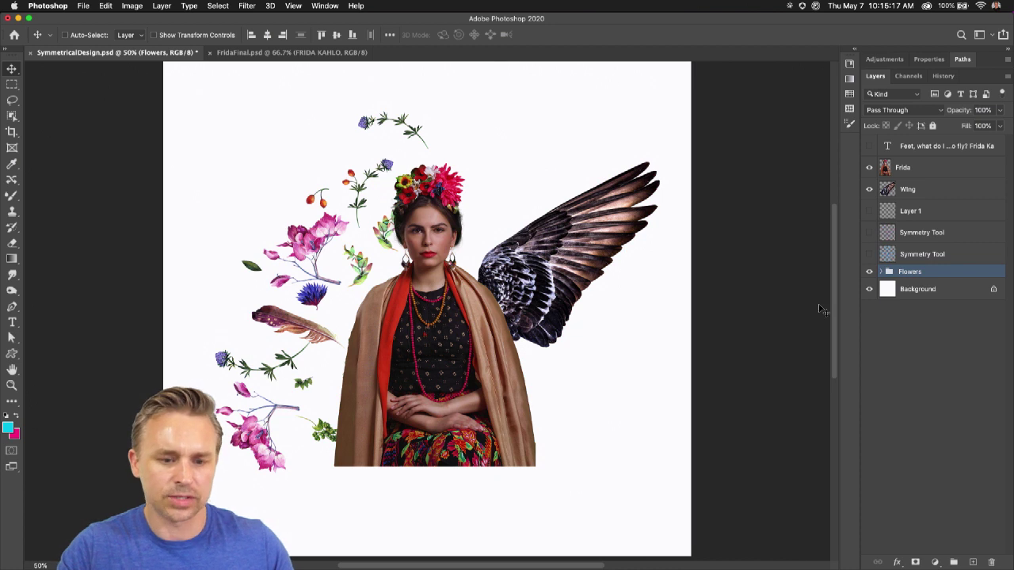
- Flip the wing horizontally and move it behind the woman's opposite shoulder, over the flowers
click(915, 190)
mouse_move(572, 239)
mouse_down()
mouse_move(566, 221)
mouse_move(606, 220)
mouse_move(559, 242)
mouse_up()
key(super+t)
right_click(556, 236)
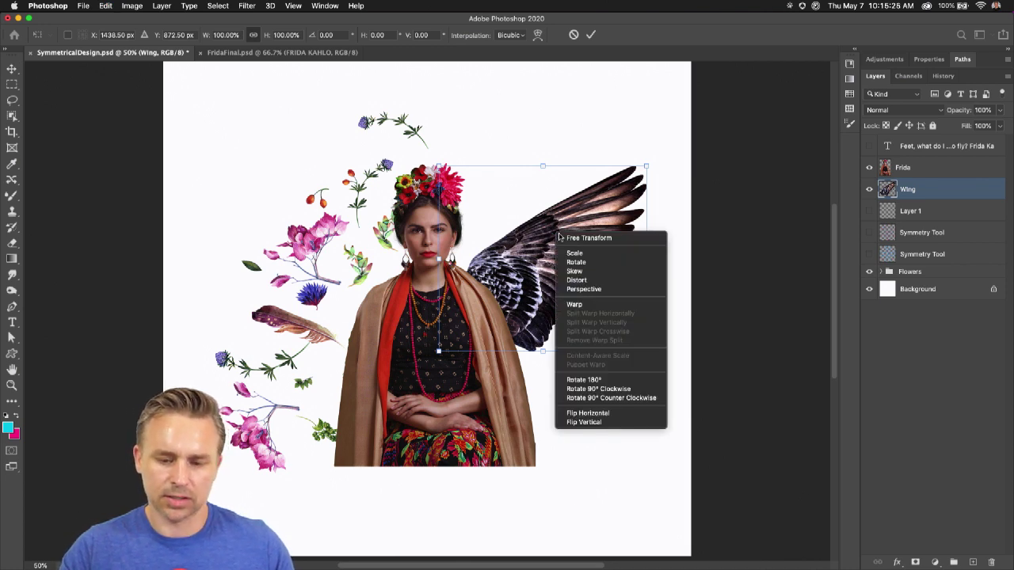
click(579, 413)
drag(535, 249, 319, 261)
key(Return)
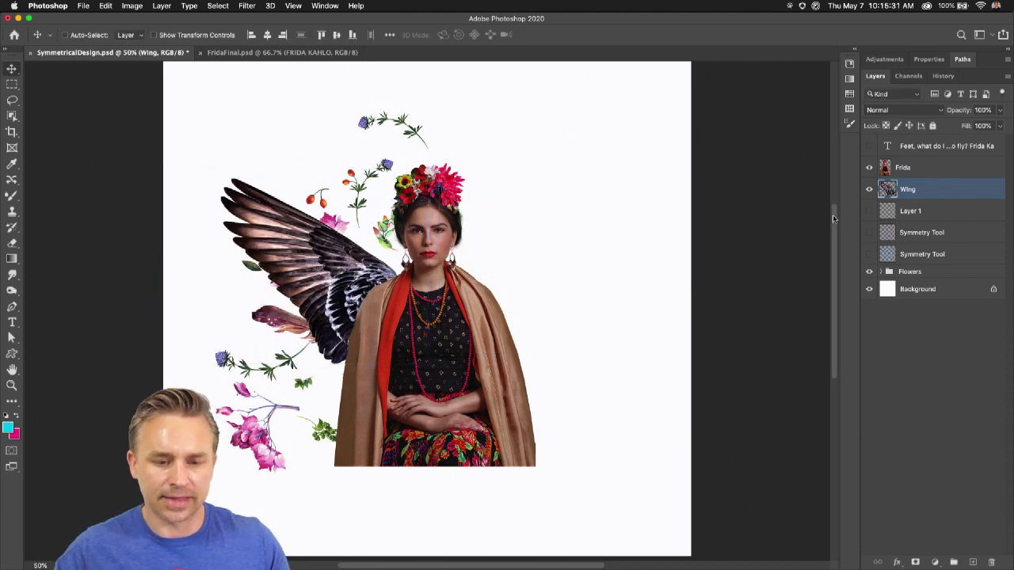
- Expand the Flowers group and move the Wing layer into it, above Flower 1
click(881, 271)
drag(888, 190, 917, 274)
click(893, 251)
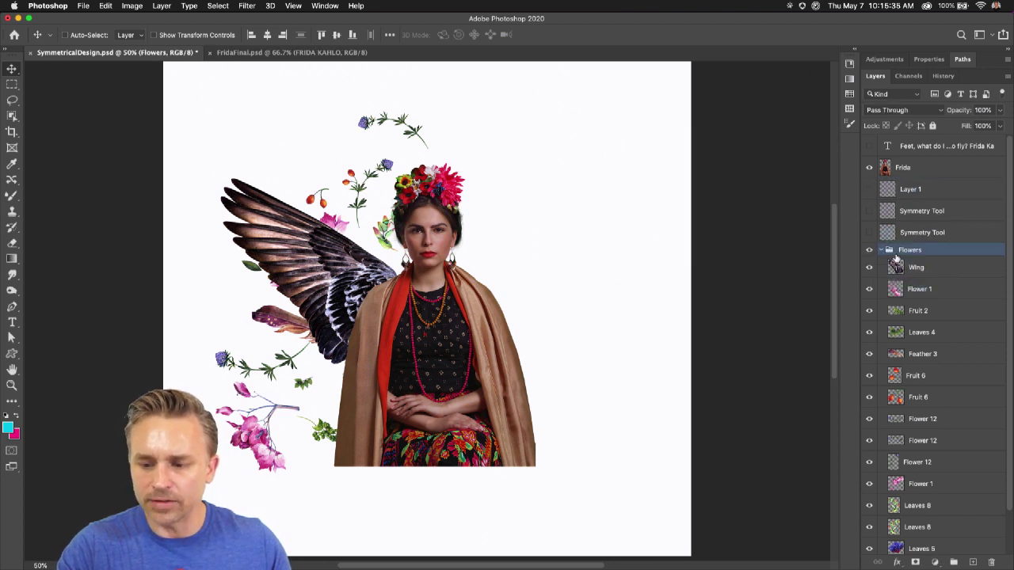
- Convert all layers in the Flowers group, from Wing to Leaf 1, into one smart object
click(915, 269)
scroll(926, 267, down, 2)
scroll(855, 561, down, 2)
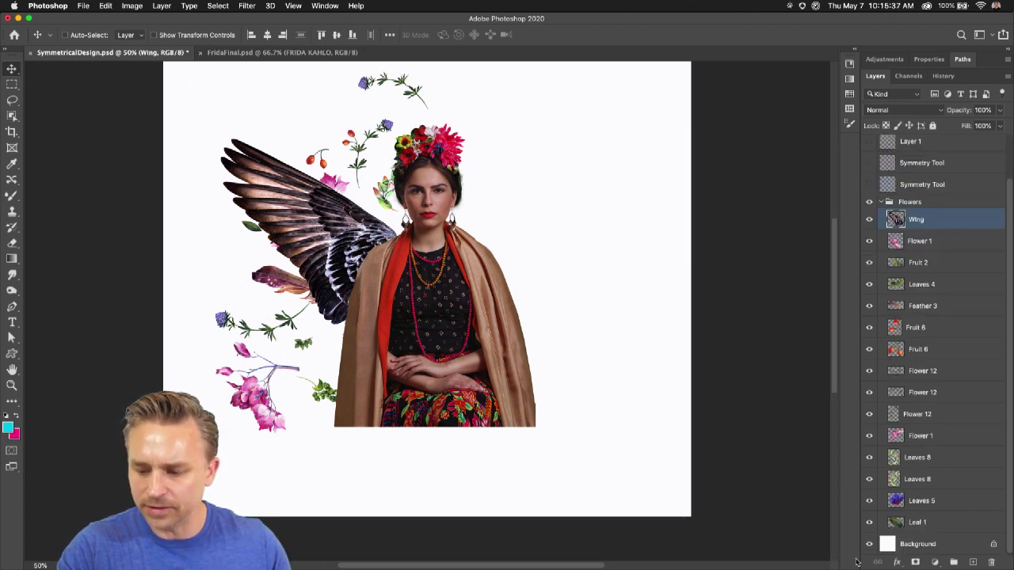
shift+click(930, 524)
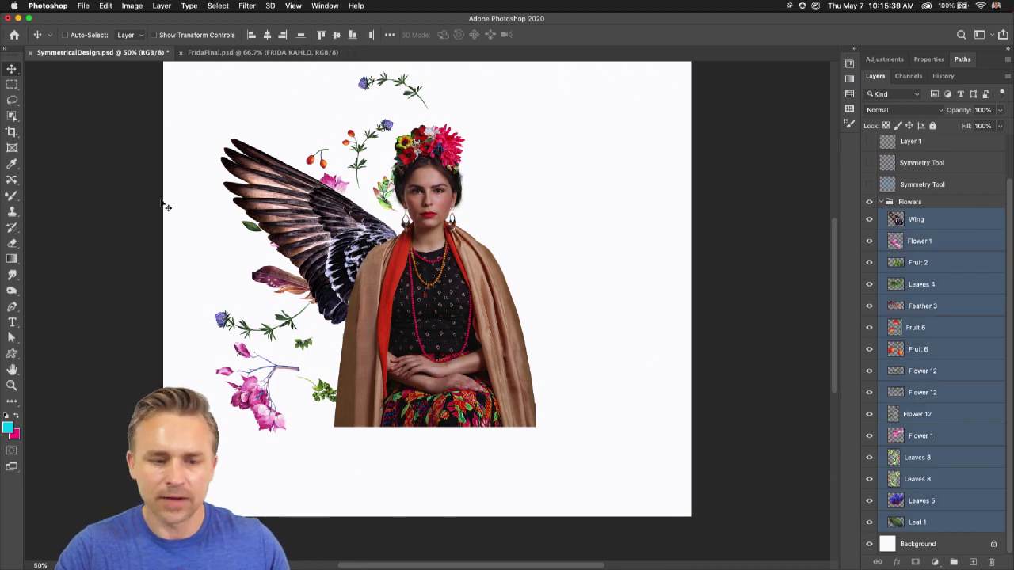
right_click(978, 224)
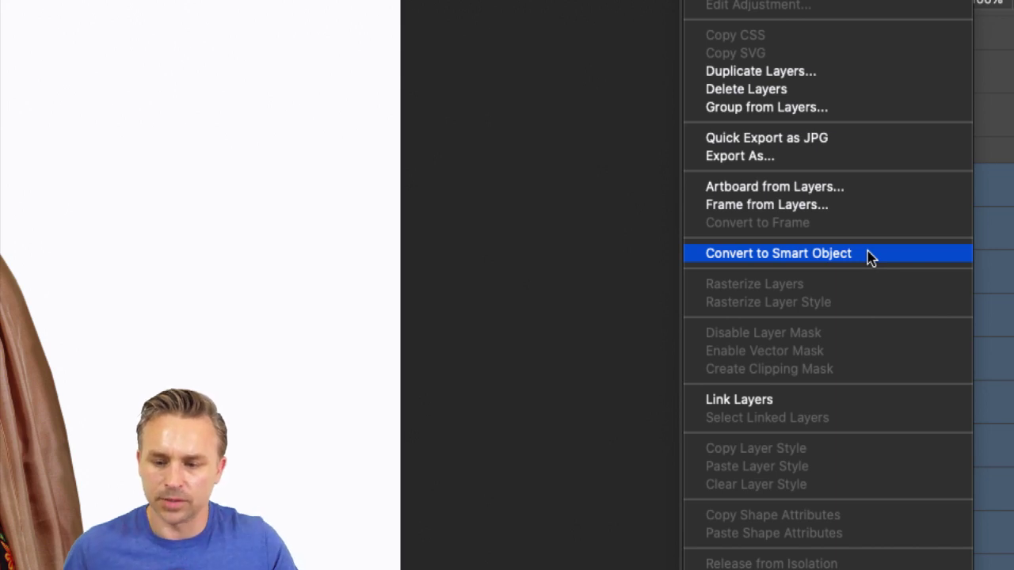
click(870, 255)
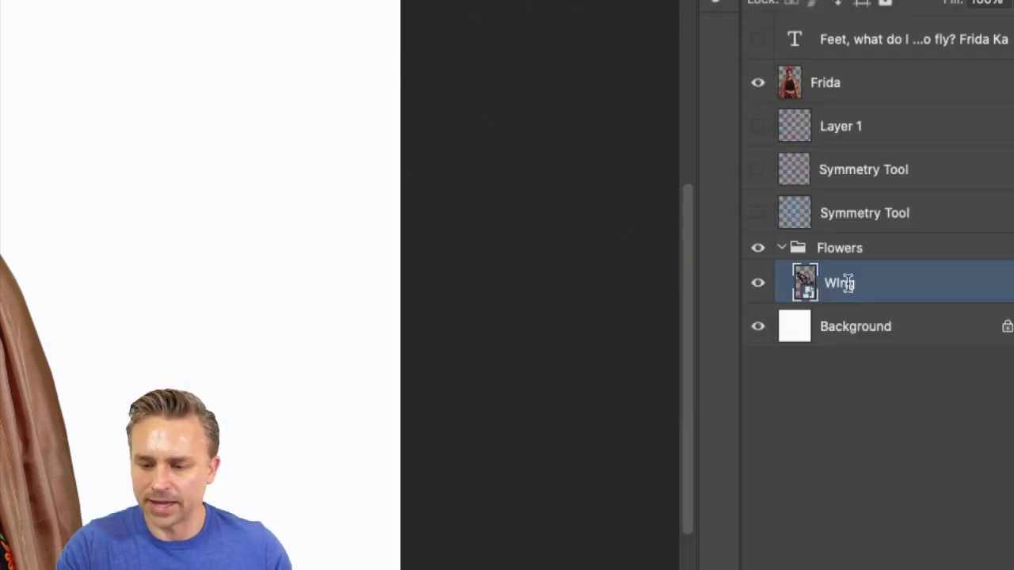
- Rename the Wing smart object layer as Left Side
double_click(836, 293)
text(One sid)
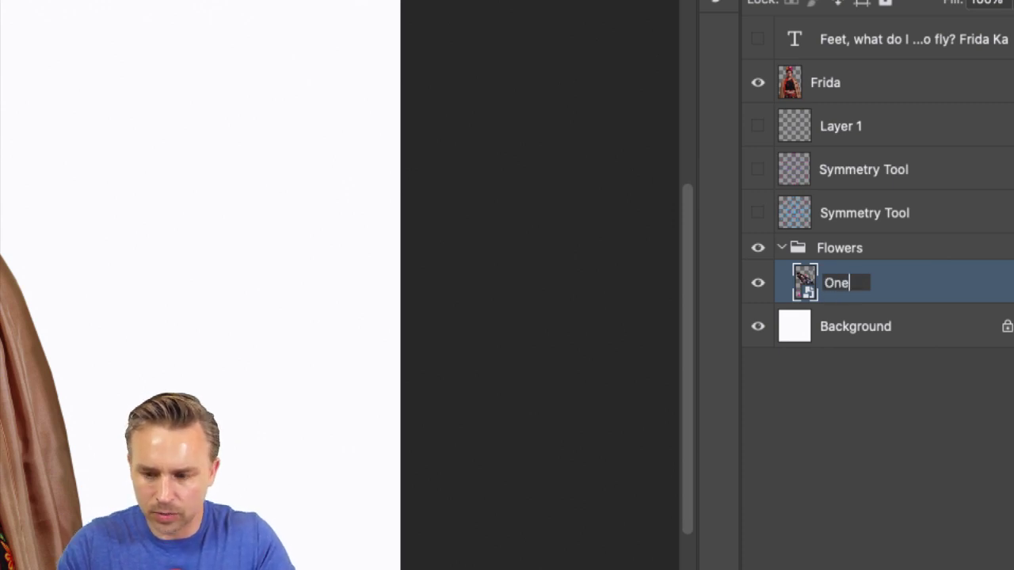
key(BackSpace)
key(BackSpace)
key(BackSpace)
key(BackSpace)
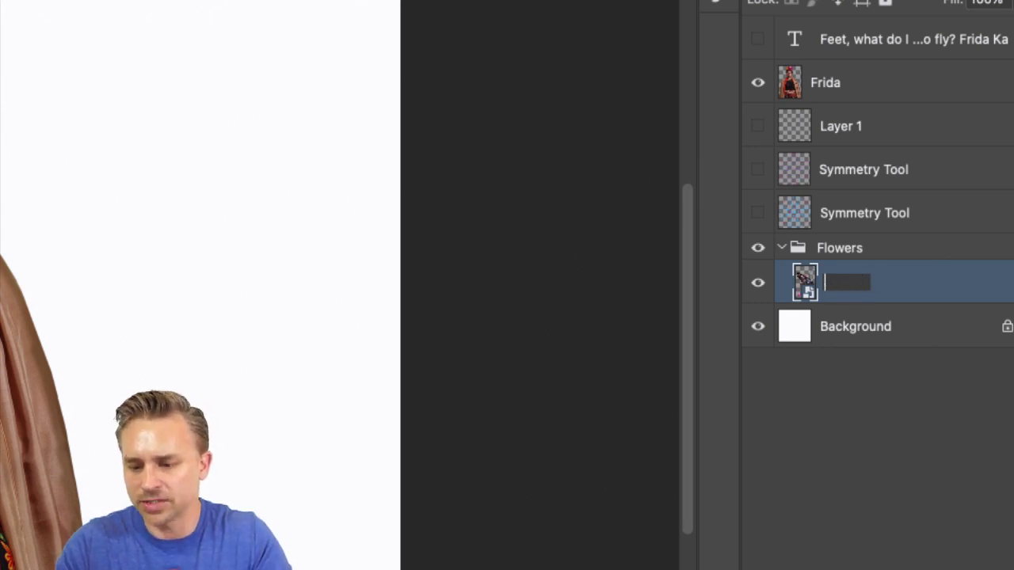
text(Left Side)
key(Return)
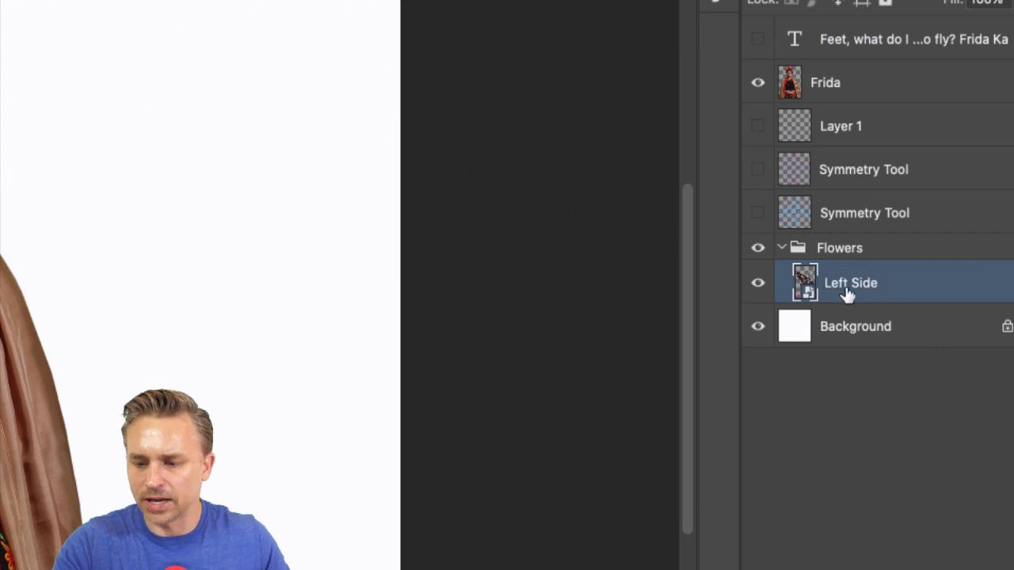
- Move the Left Side layer out of the Flowers group, above it, and delete the empty group
drag(878, 289, 895, 247)
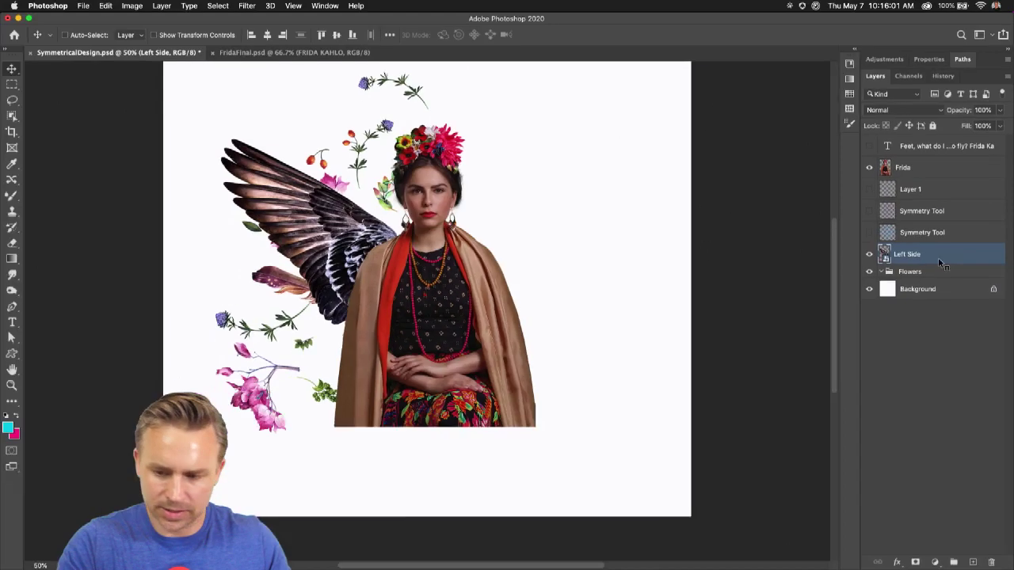
drag(999, 561, 993, 561)
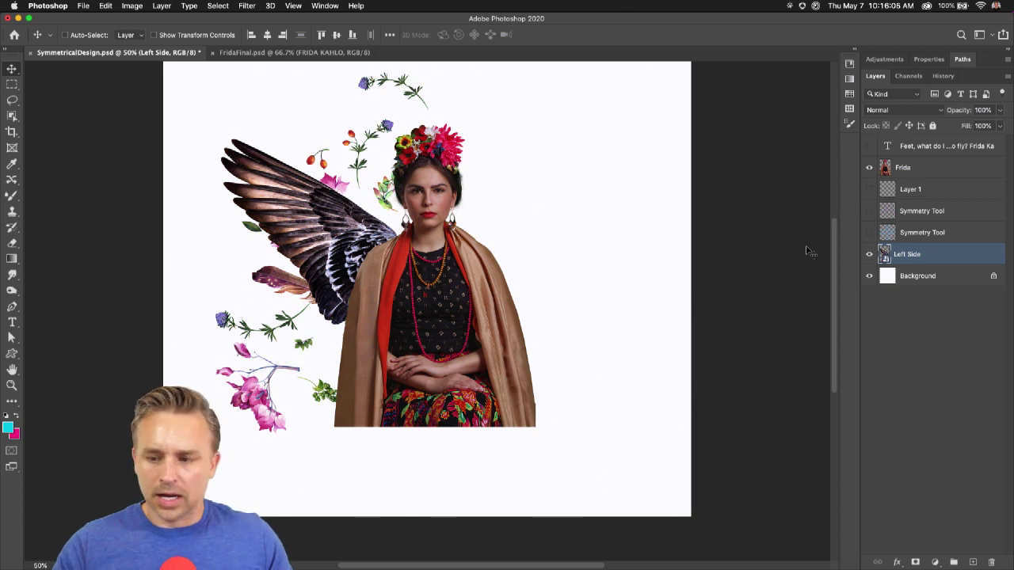
key(super+minus)
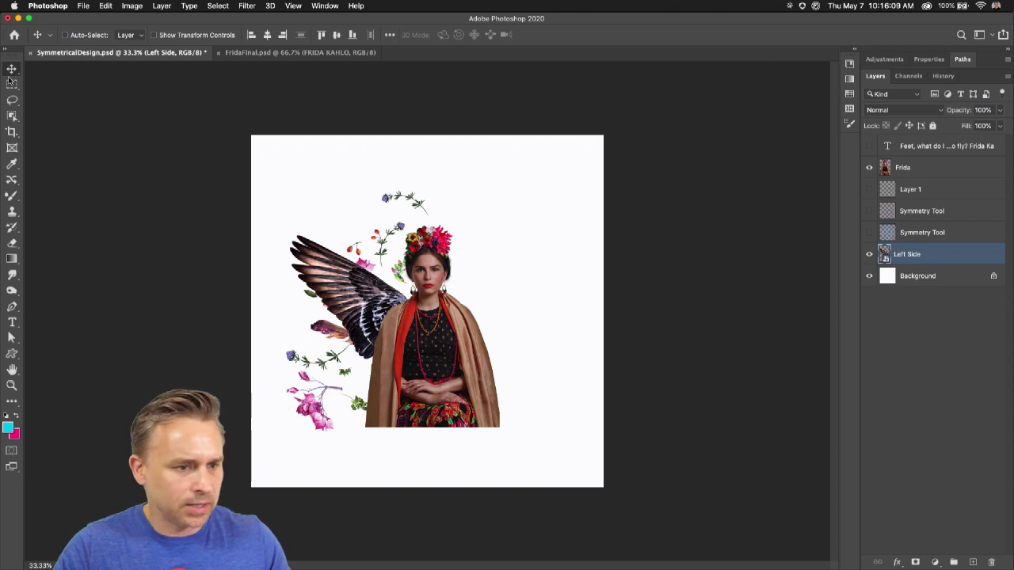
- Shift the Left Side artwork toward the woman, hiding and reshowing the Frida layer to check the overlap
key(super)
drag(329, 273, 348, 279)
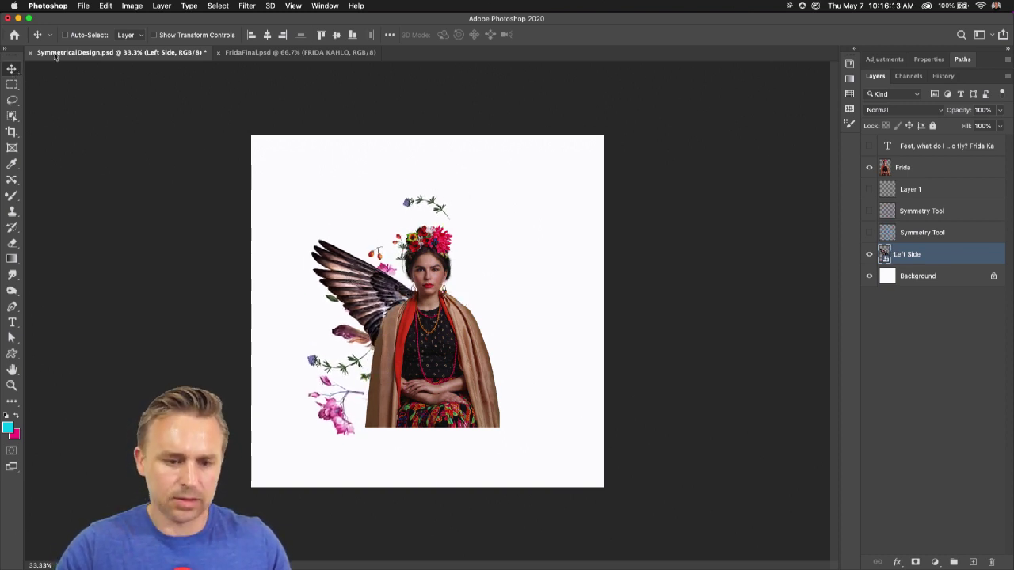
click(105, 6)
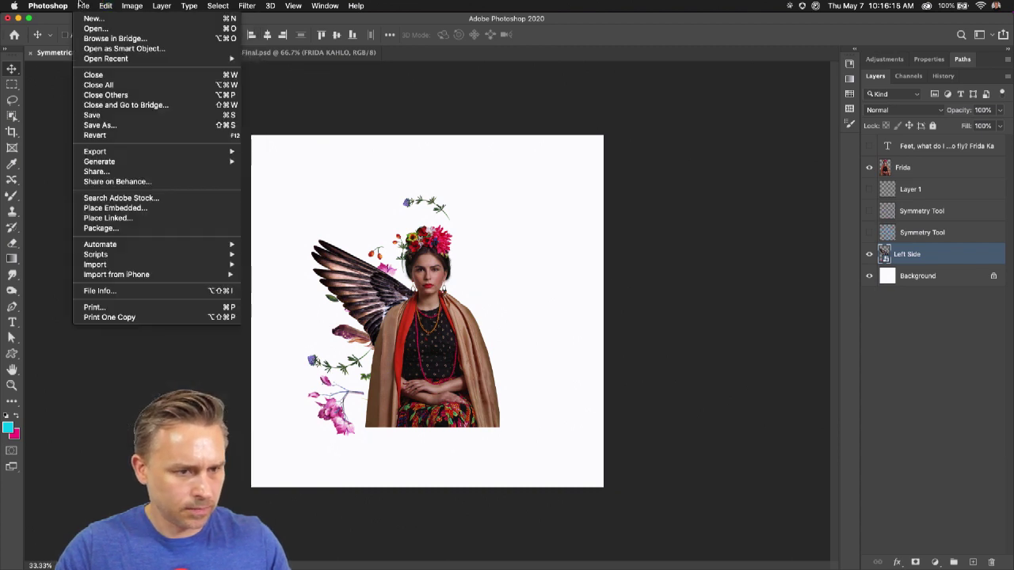
click(115, 6)
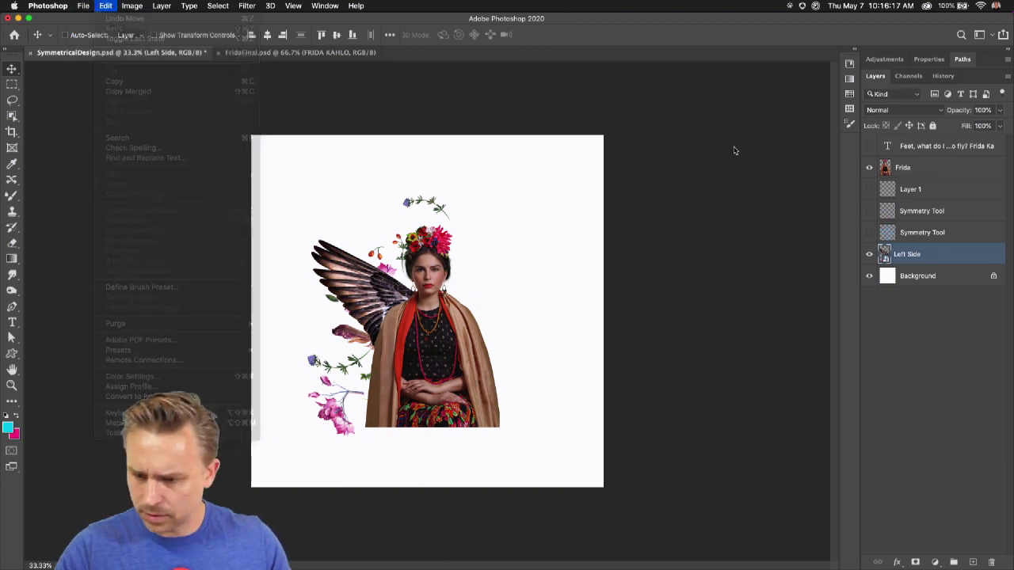
click(870, 168)
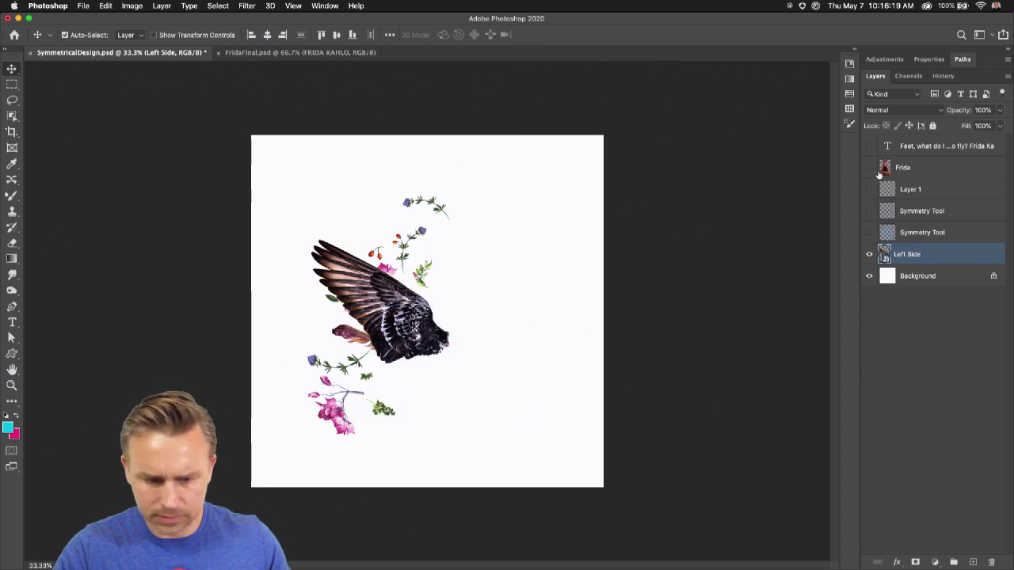
click(105, 6)
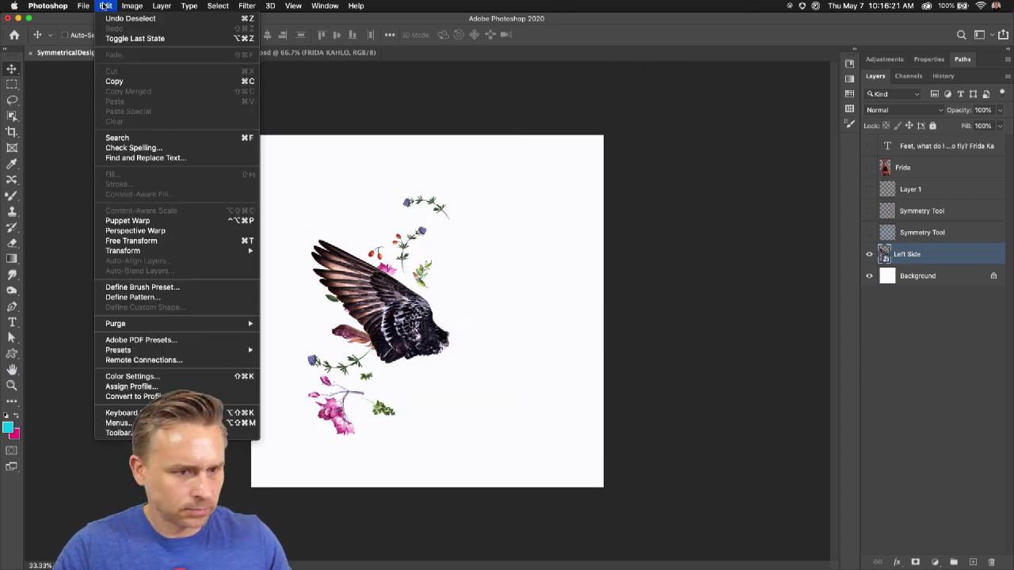
click(464, 210)
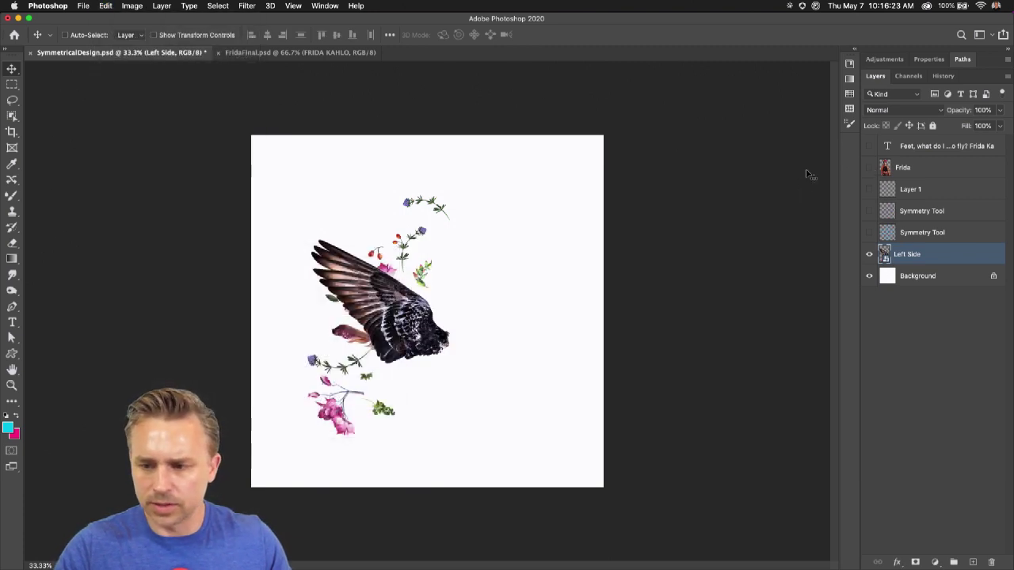
click(869, 167)
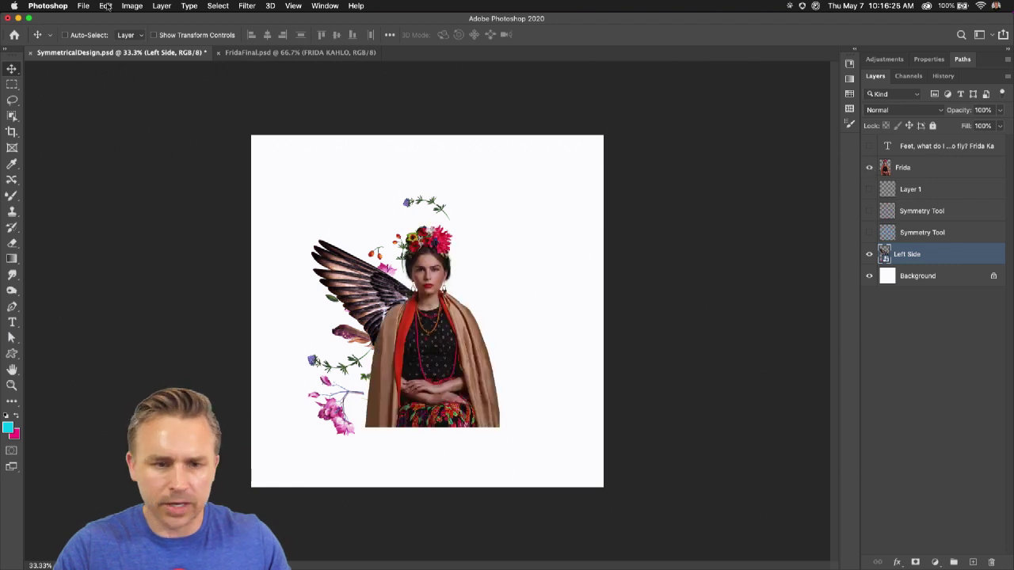
- Start a new guide layout for the canvas and try it with 1 column and 1 row
key(super+0)
click(273, 5)
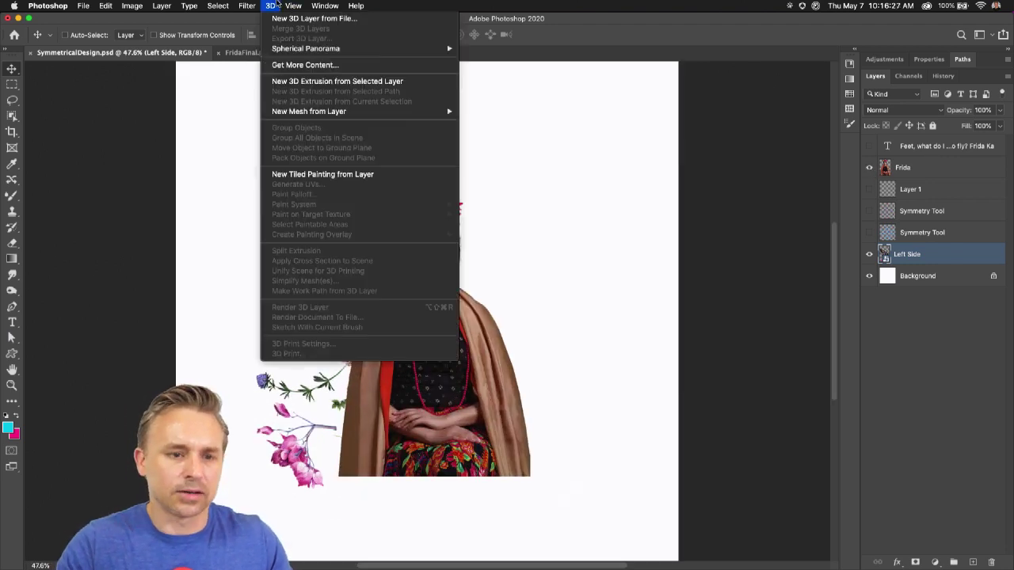
mouse_move(285, 4)
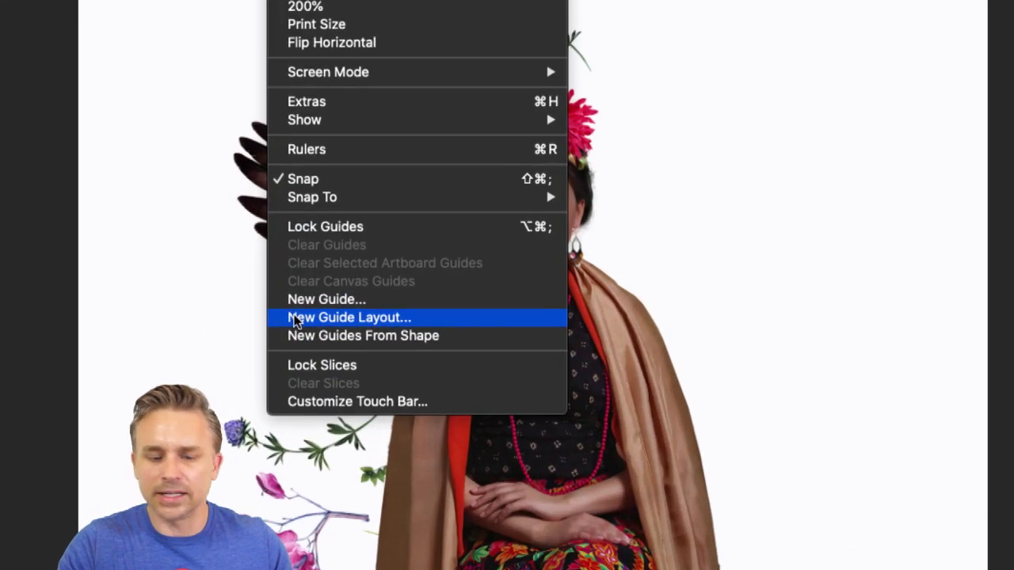
click(293, 320)
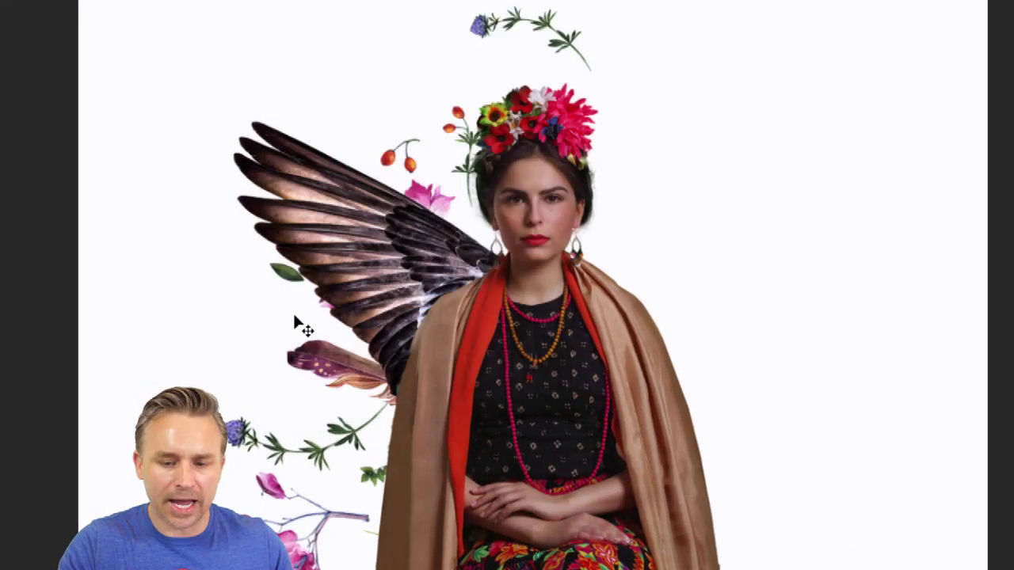
drag(726, 198, 597, 161)
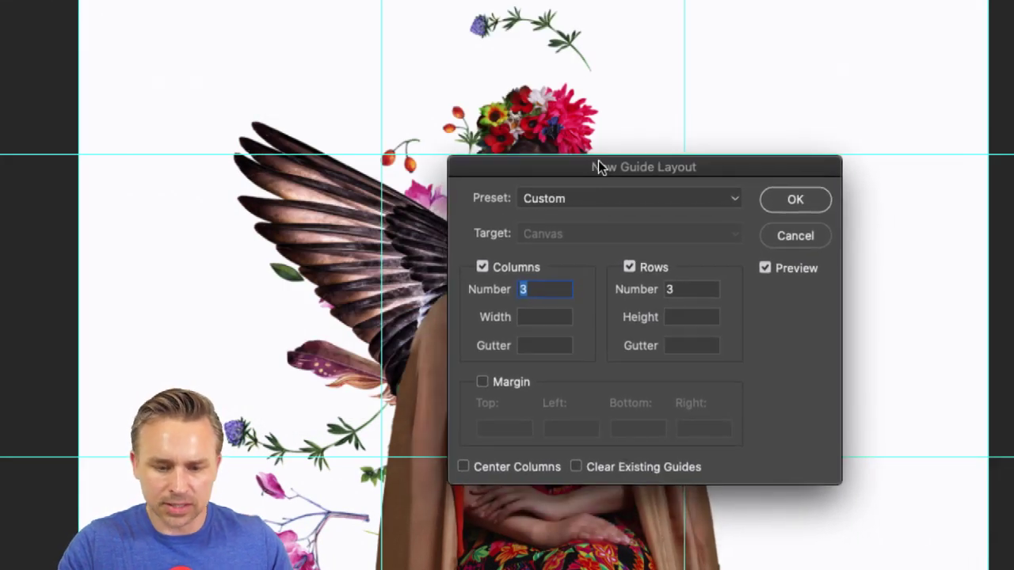
text(1)
double_click(700, 295)
text(1)
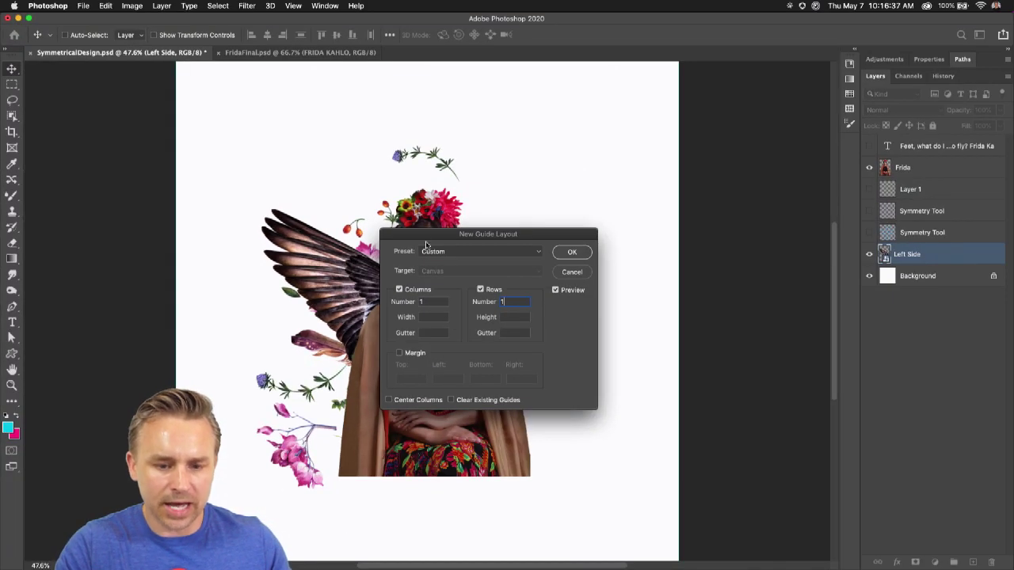
drag(553, 173, 865, 166)
drag(598, 224, 599, 223)
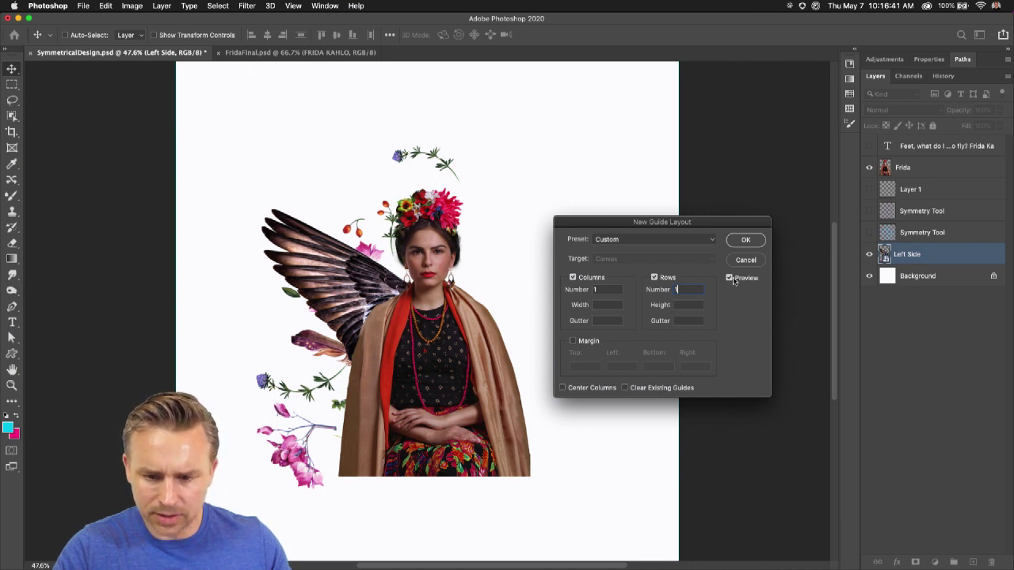
- Set the guide layout to 2 columns and 2 rows and create the guides
click(607, 293)
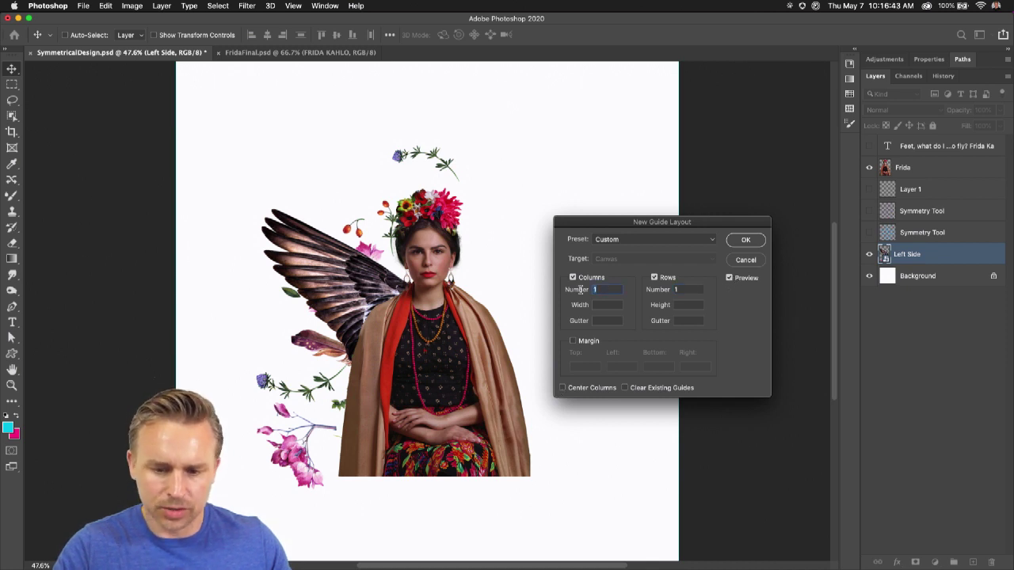
text(2)
click(691, 290)
text(2)
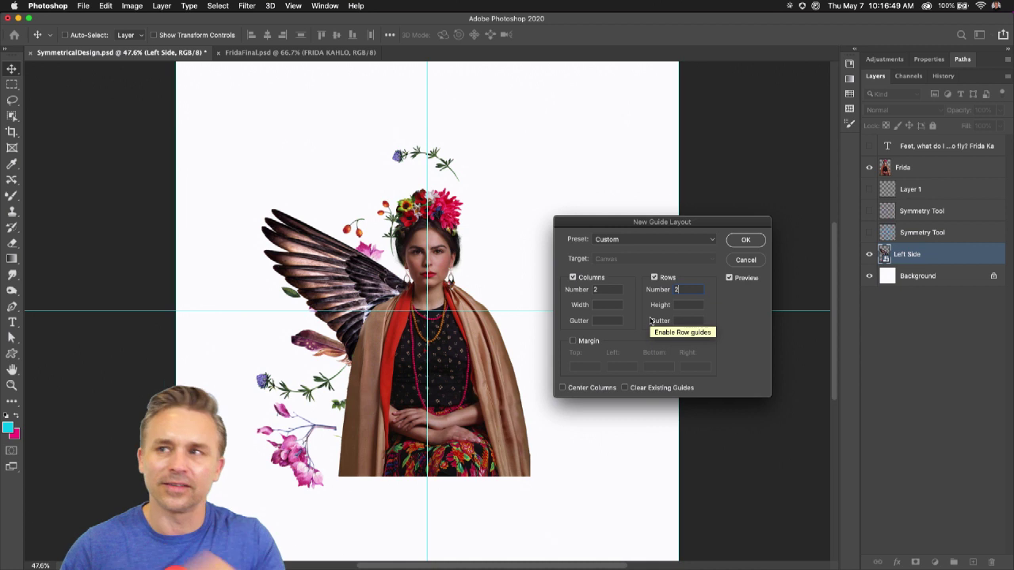
click(745, 242)
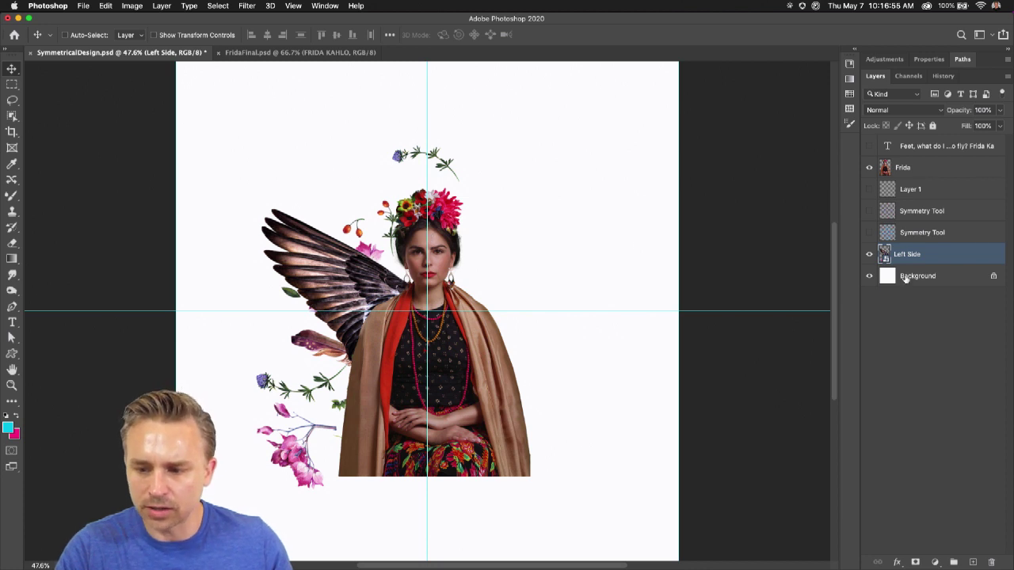
- Move the Left Side artwork so the inner edge of its bounding box snaps to the vertical centre guide
key(super+t)
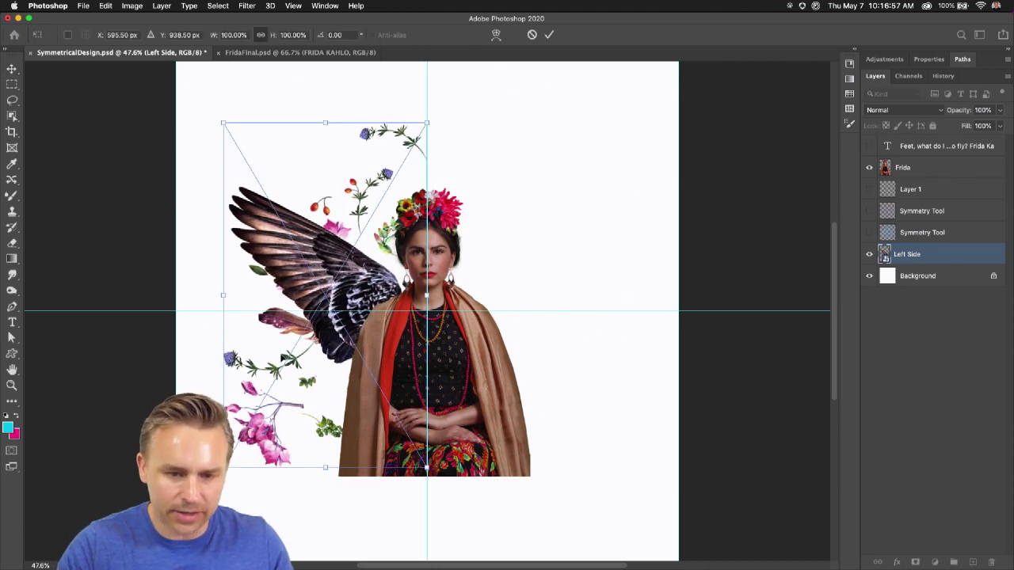
mouse_move(284, 358)
mouse_down()
mouse_move(262, 354)
mouse_move(285, 354)
mouse_up()
key(Return)
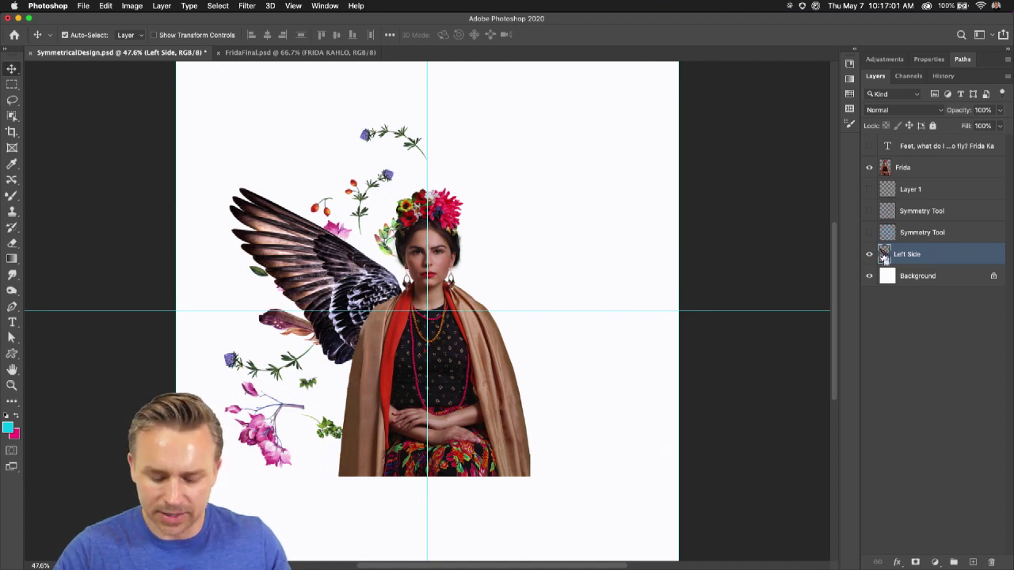
- Duplicate the Left Side layer and rename the copy as Right Side
key(super+j)
double_click(907, 254)
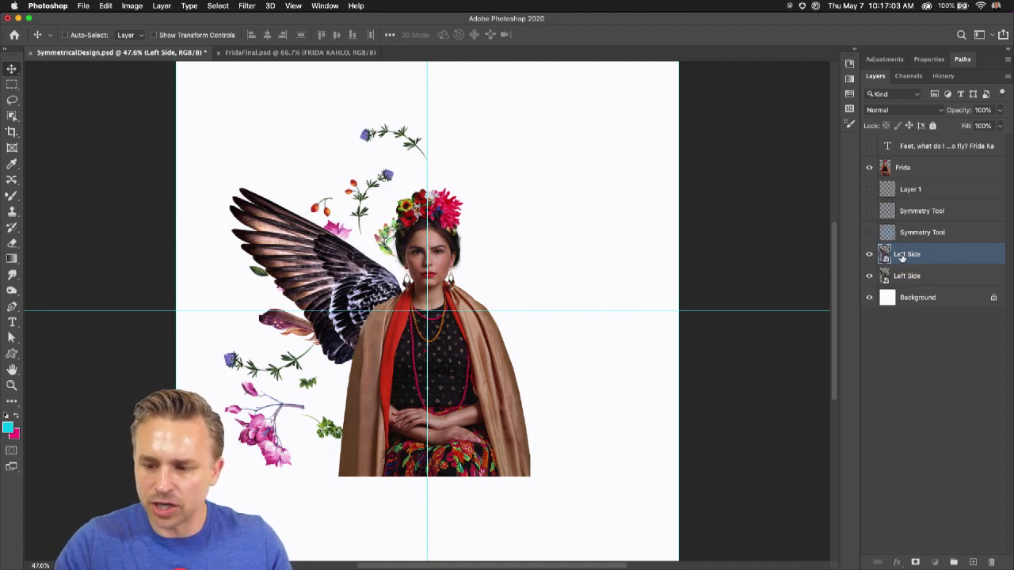
click(901, 254)
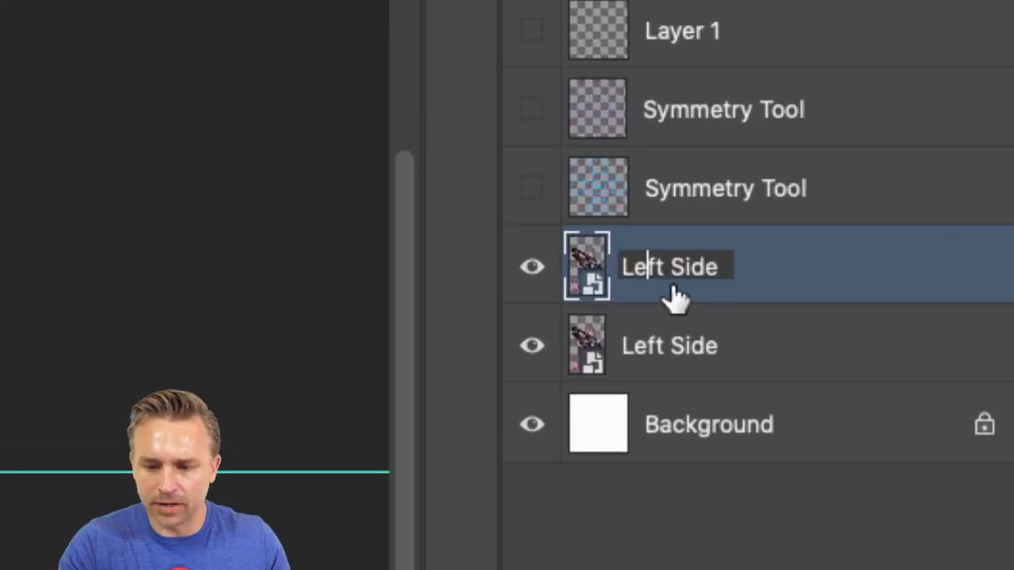
drag(669, 267, 566, 273)
text(Right)
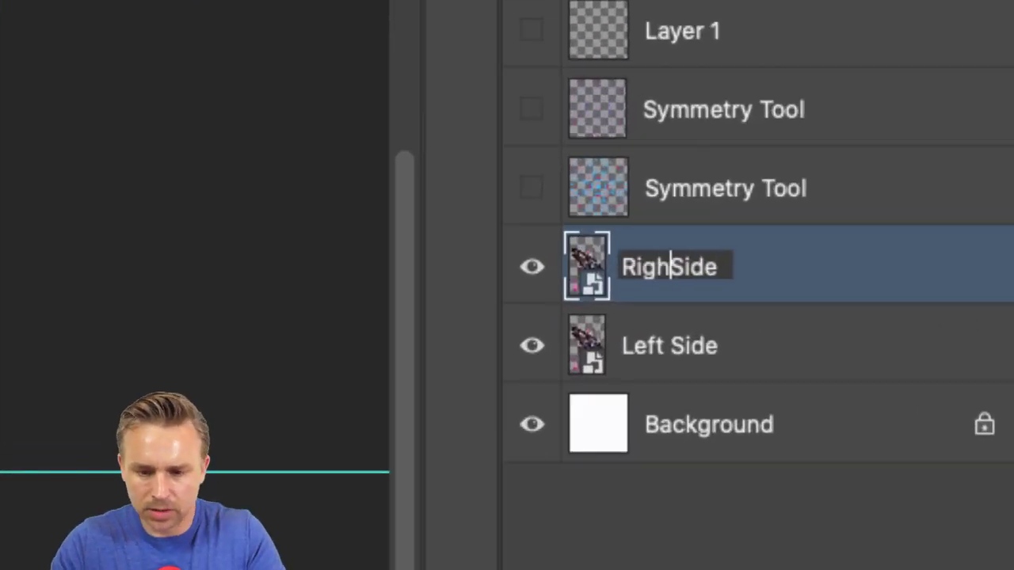
key(Return)
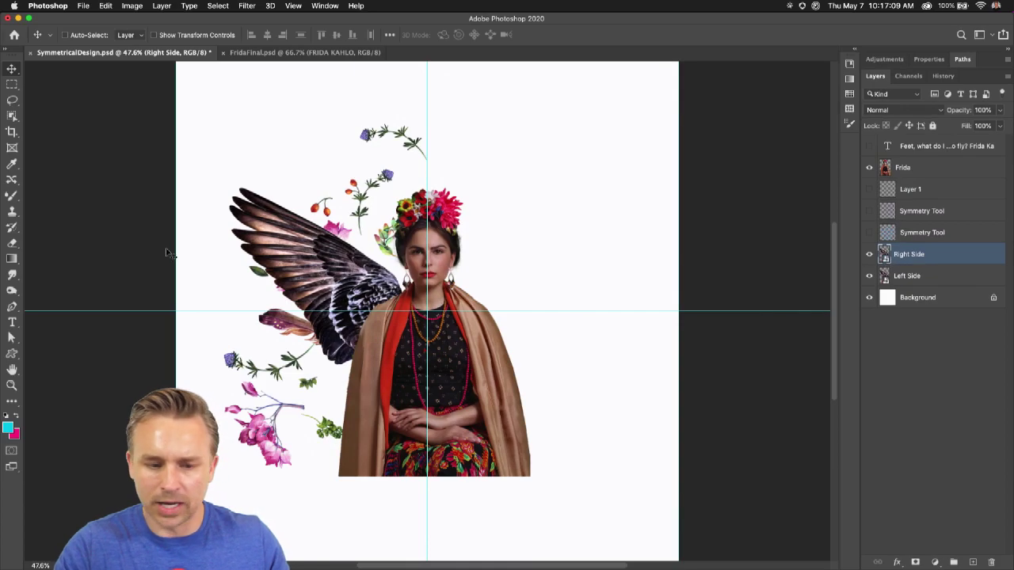
- Flip the Right Side layer horizontally and move it across the vertical centre guide to mirror the Left Side artwork
key(super+t)
right_click(315, 237)
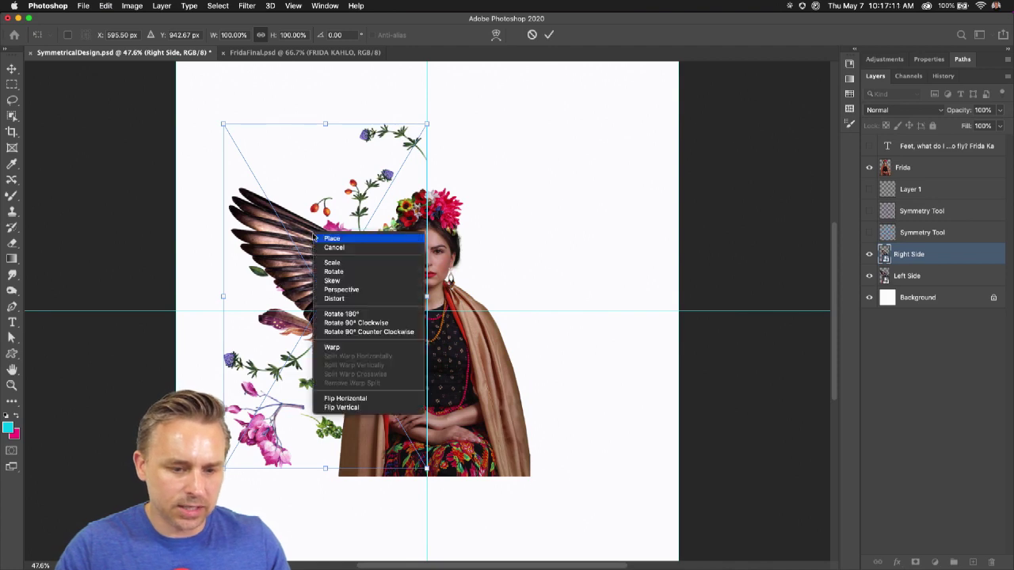
click(345, 398)
drag(245, 289, 449, 289)
key(Return)
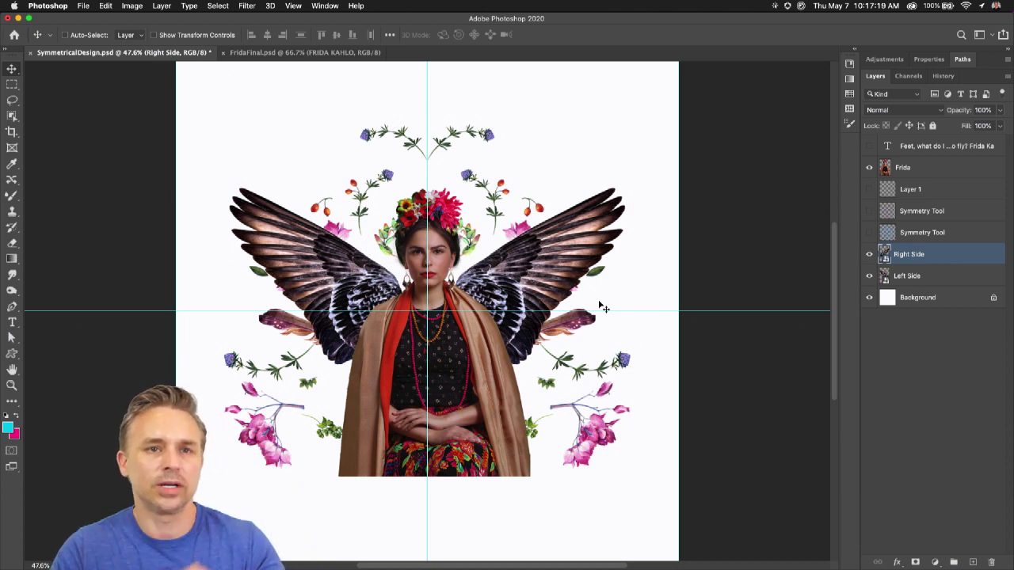
- Hide the guides and open the contents of the Left Side smart object for editing
click(903, 276)
key(super+semicolon)
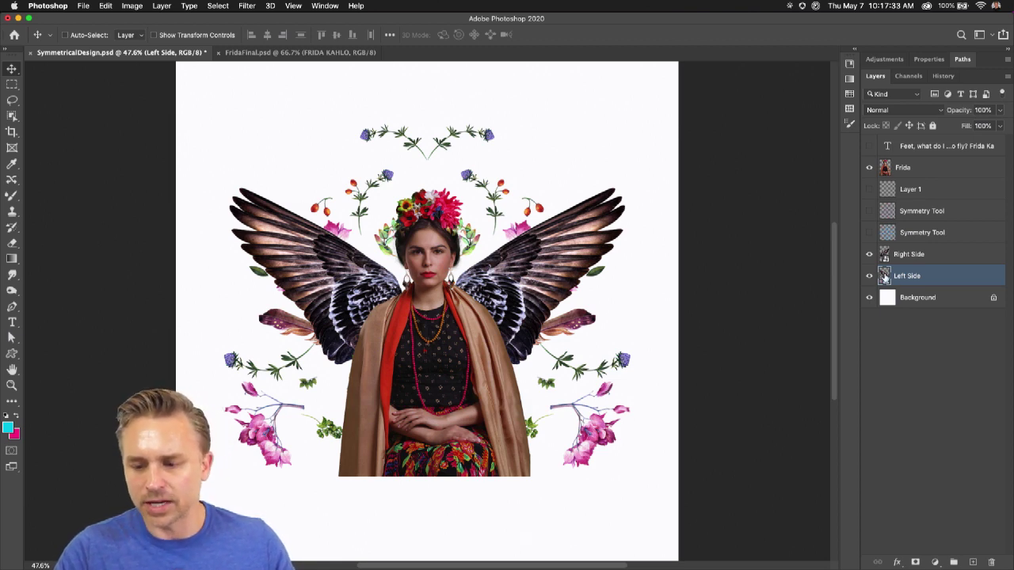
double_click(885, 277)
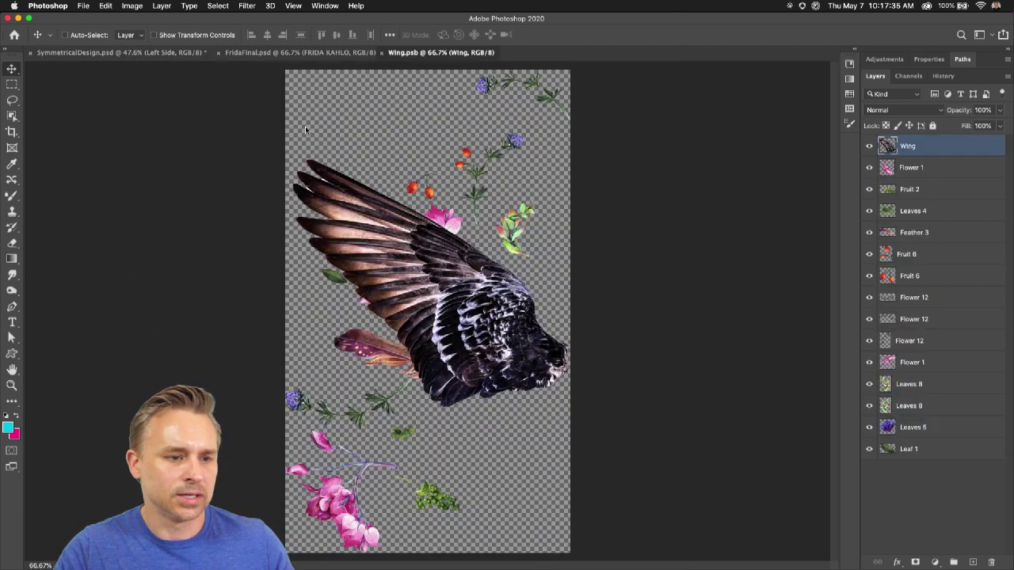
- Place Wing.psb side by side with SymmetricalDesign.psd in a narrower pane and hide its Wing layer
drag(441, 52, 25, 151)
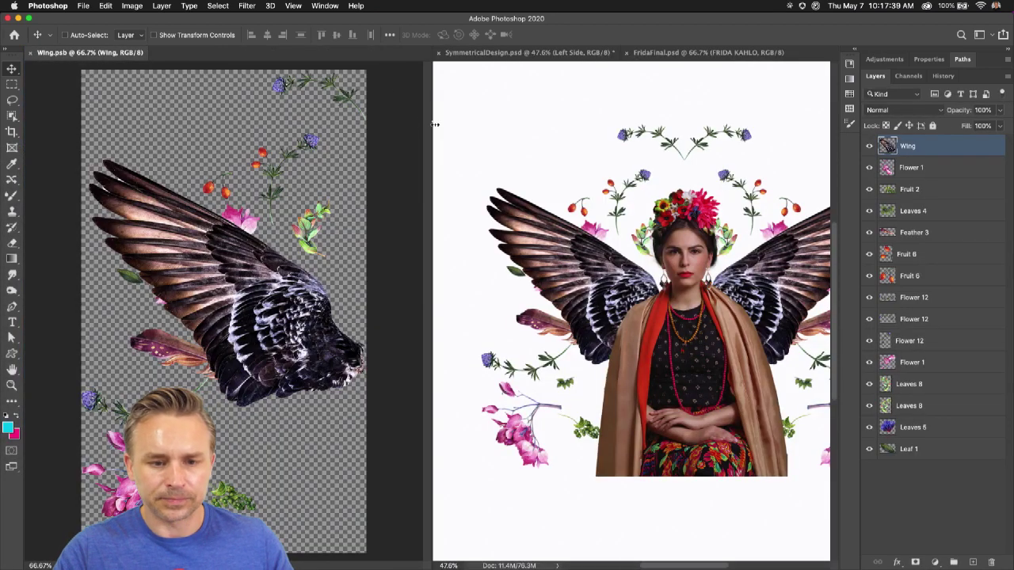
drag(428, 121, 332, 121)
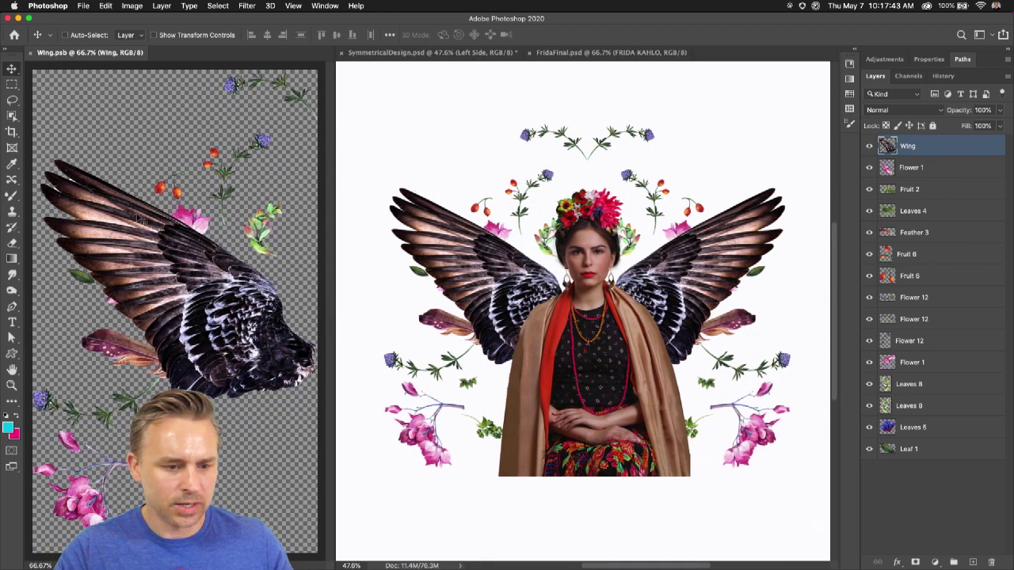
click(870, 147)
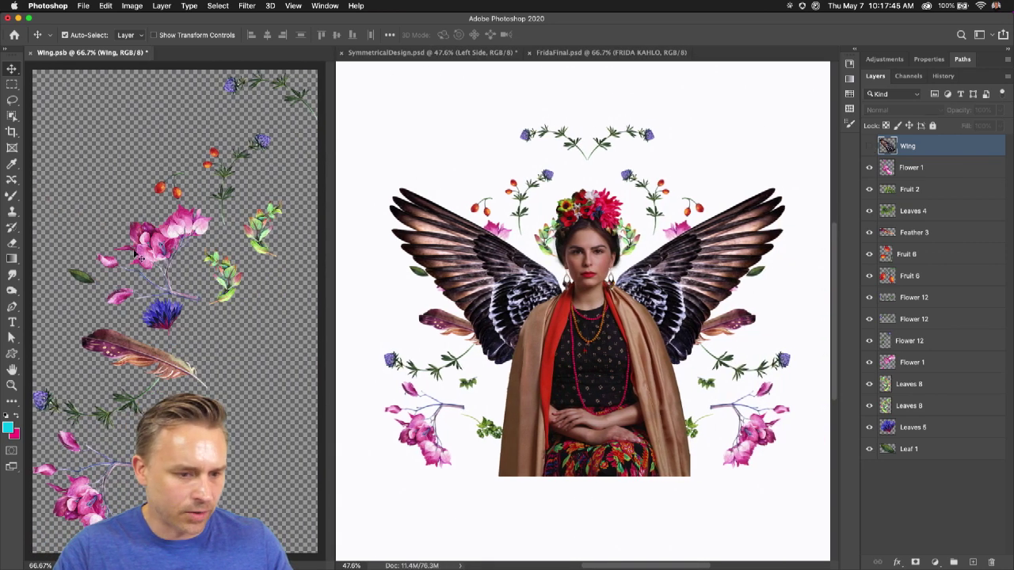
- Move the upper Flower 1 branch up near the canvas's top edge and show the Wing layer again
drag(160, 254, 140, 114)
click(870, 146)
click(945, 149)
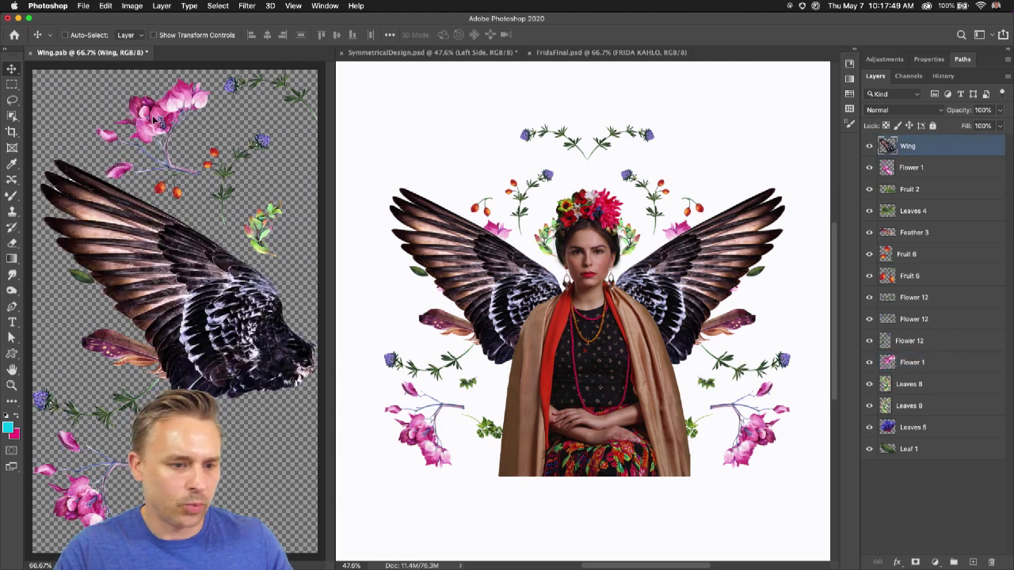
- Shift the lower pair of red berries right, closer to the leafy sprig above the wing, and save Wing.psb
super+click(160, 191)
drag(160, 191, 181, 208)
key(super+s)
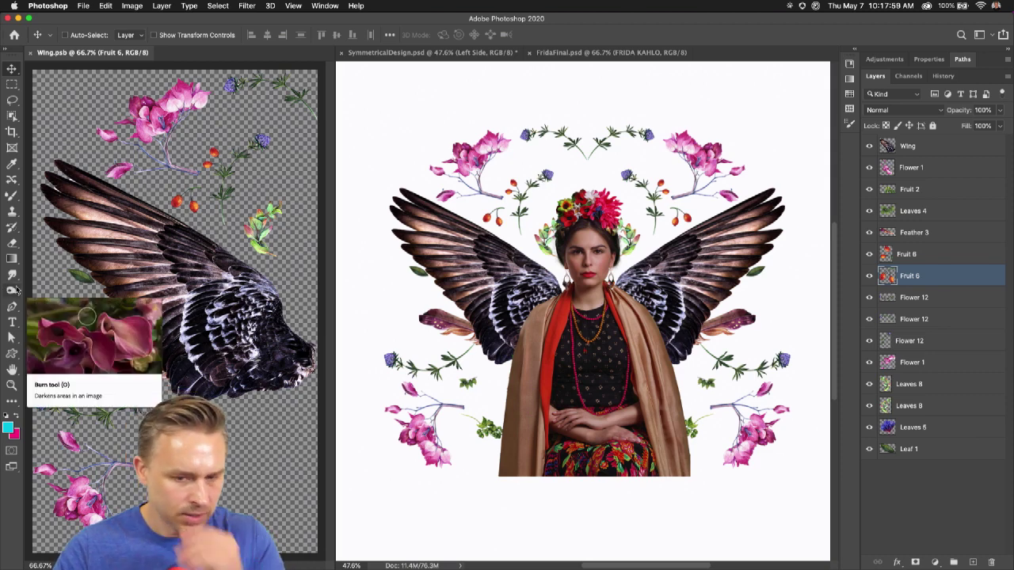
- Move the lower Flower 1 branch to the right, below the wing
super+click(89, 501)
drag(89, 500, 226, 444)
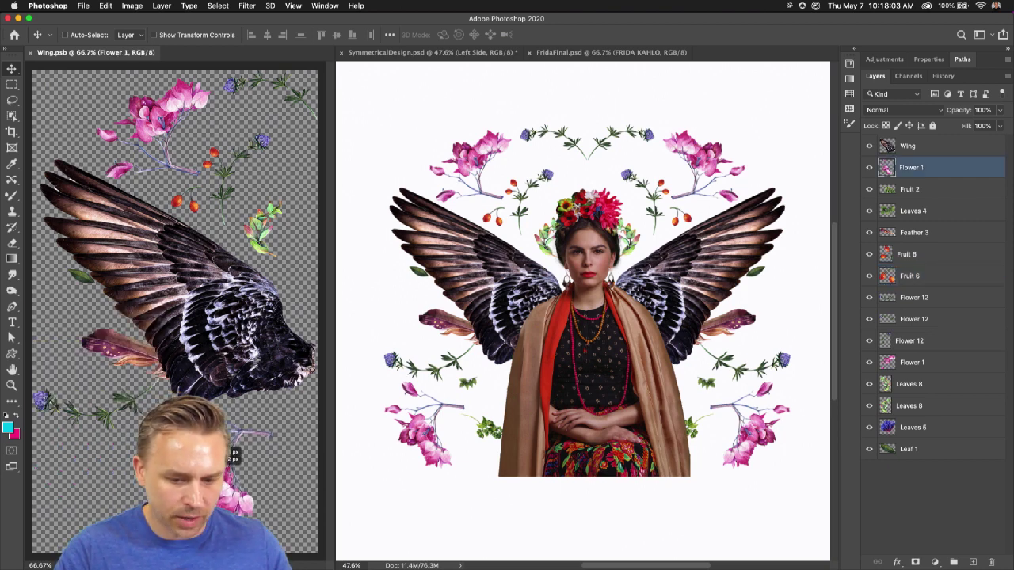
click(413, 281)
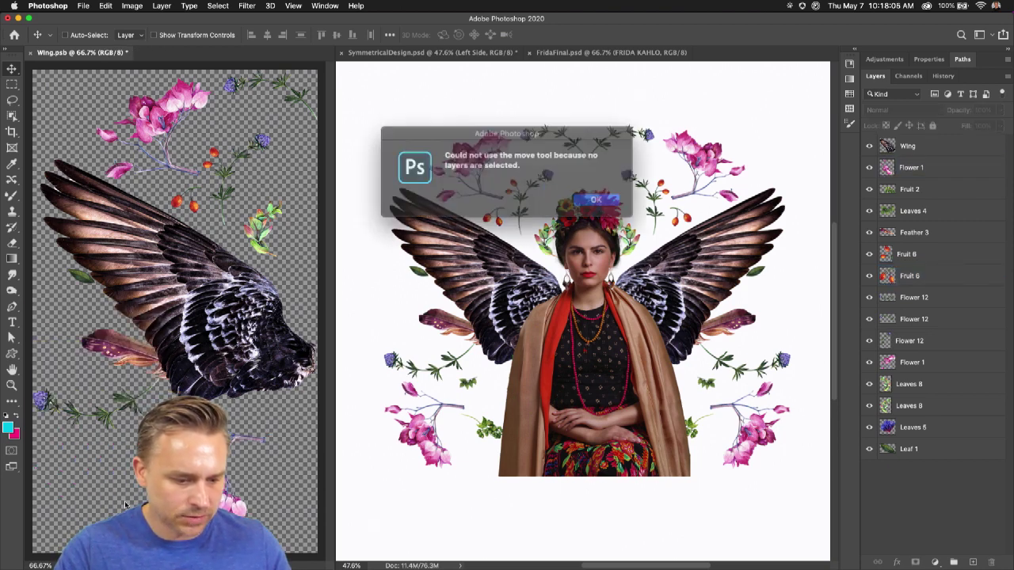
click(586, 198)
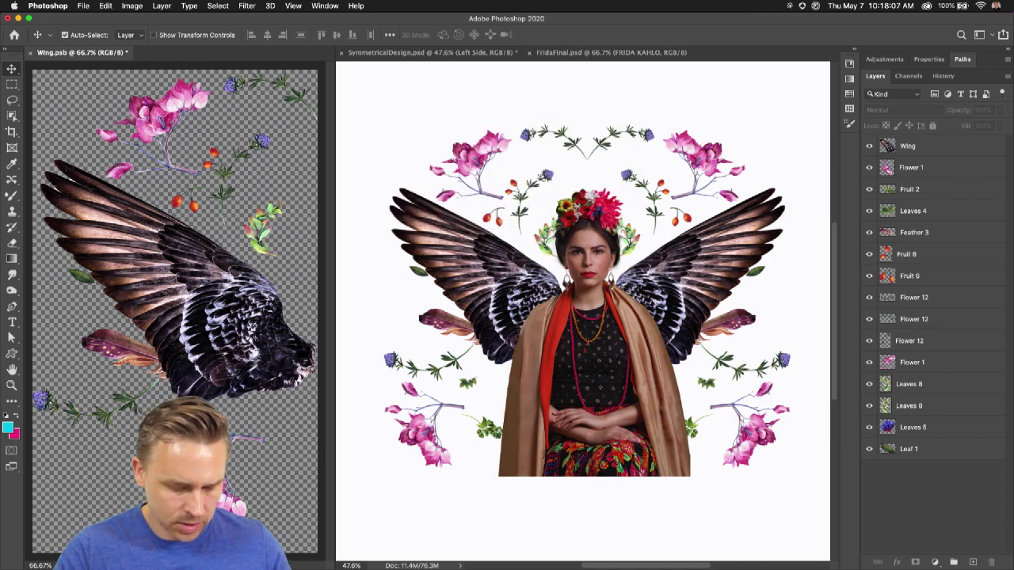
- Rotate the Fruit 2 layer about 90 degrees so it stands vertically, and save Wing.psb
click(909, 189)
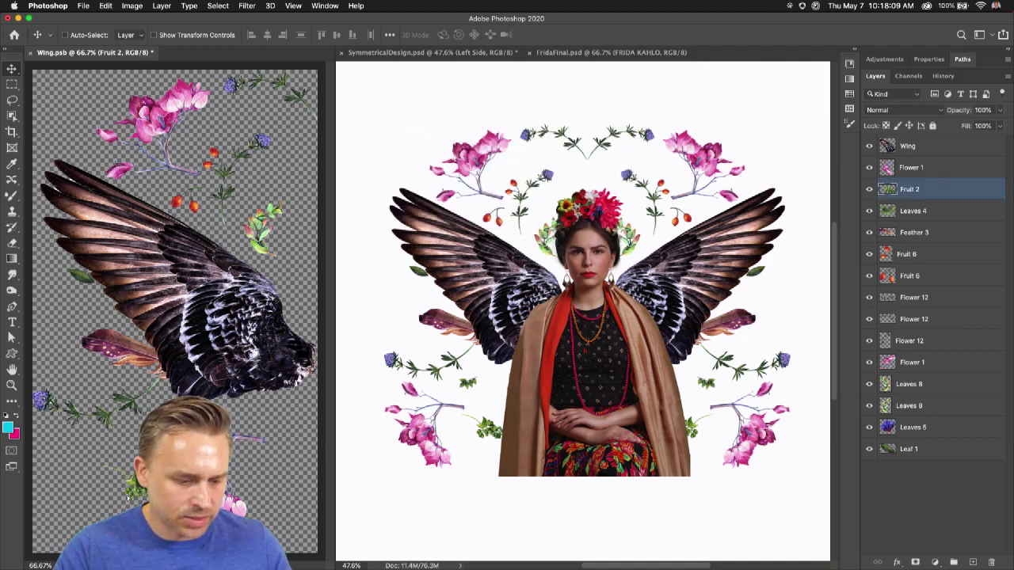
key(super+t)
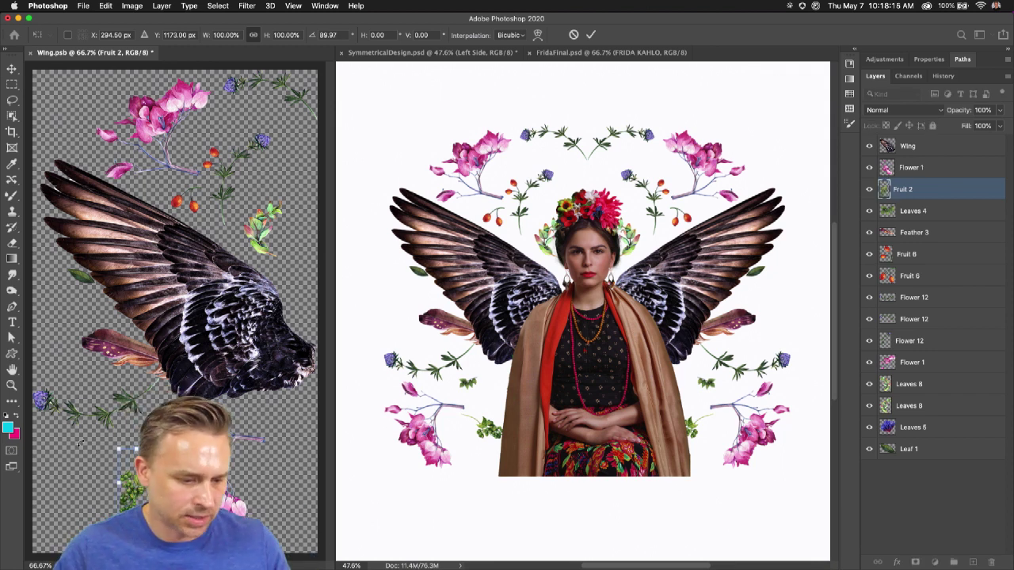
key(Return)
key(super+s)
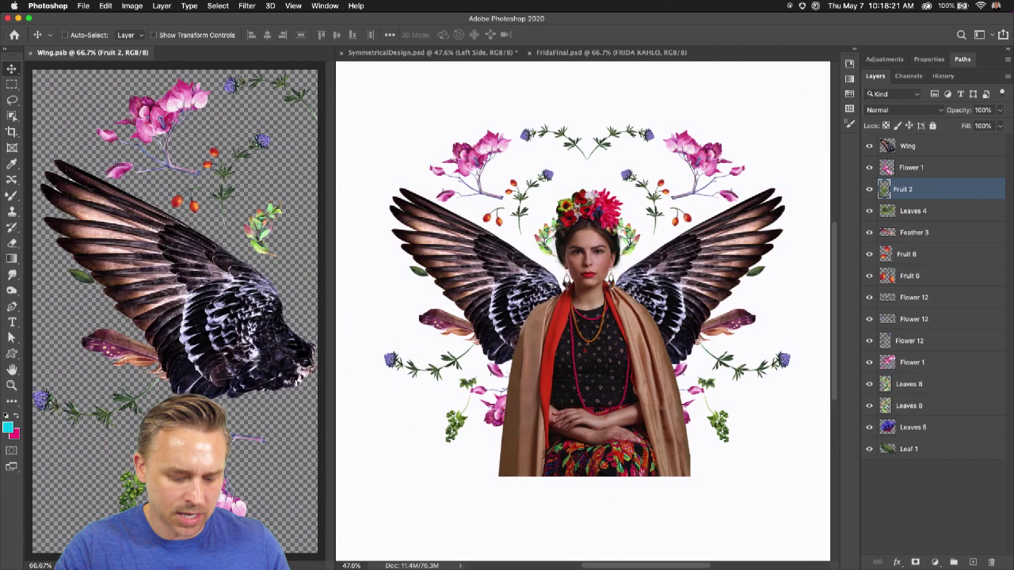
- Move the Fruit 2 sprig left, rotate it to lie horizontally with its berries facing outward, and save Wing.psb
key(alt+bracketright)
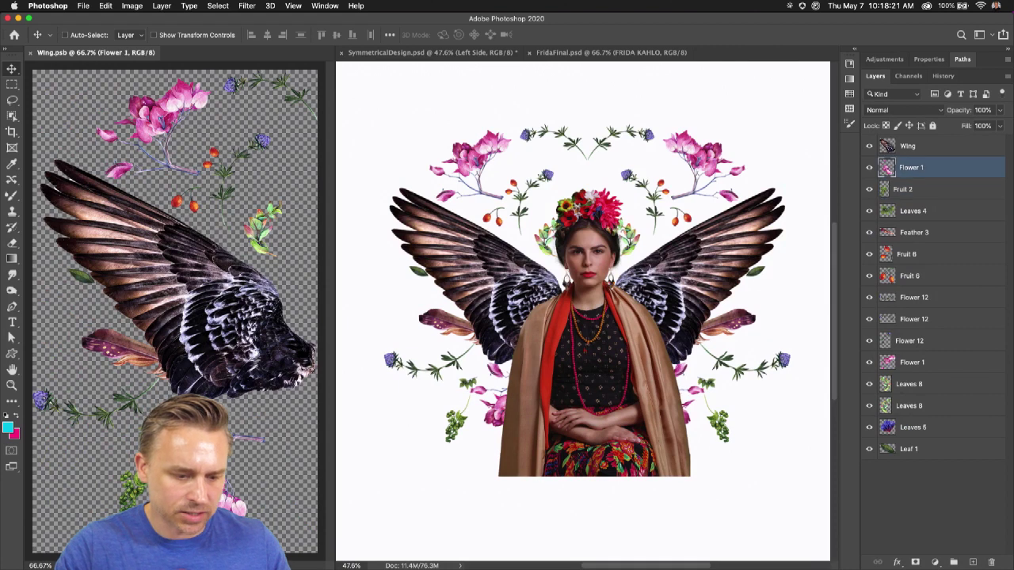
key(alt+bracketleft)
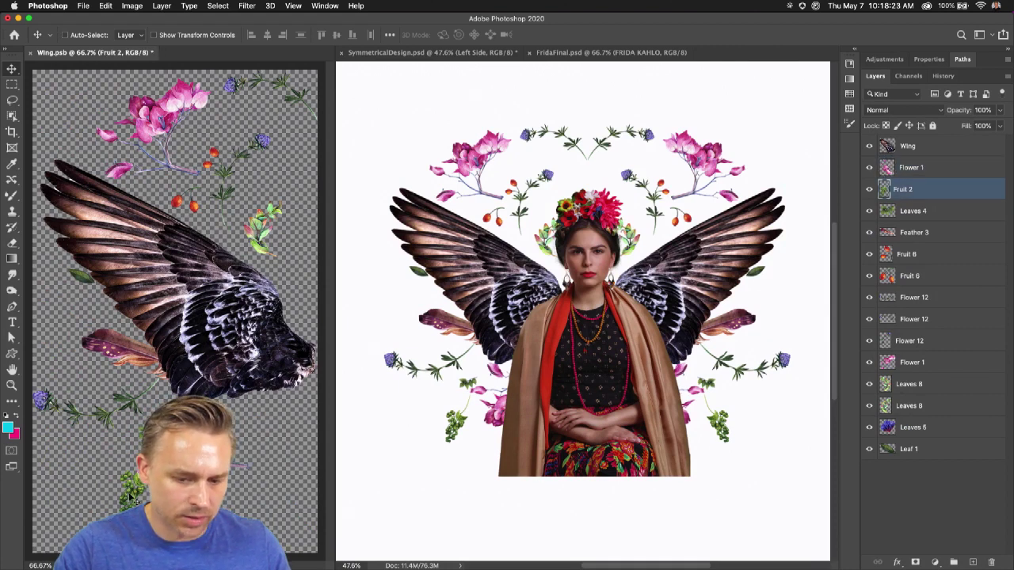
key(ctrl+t)
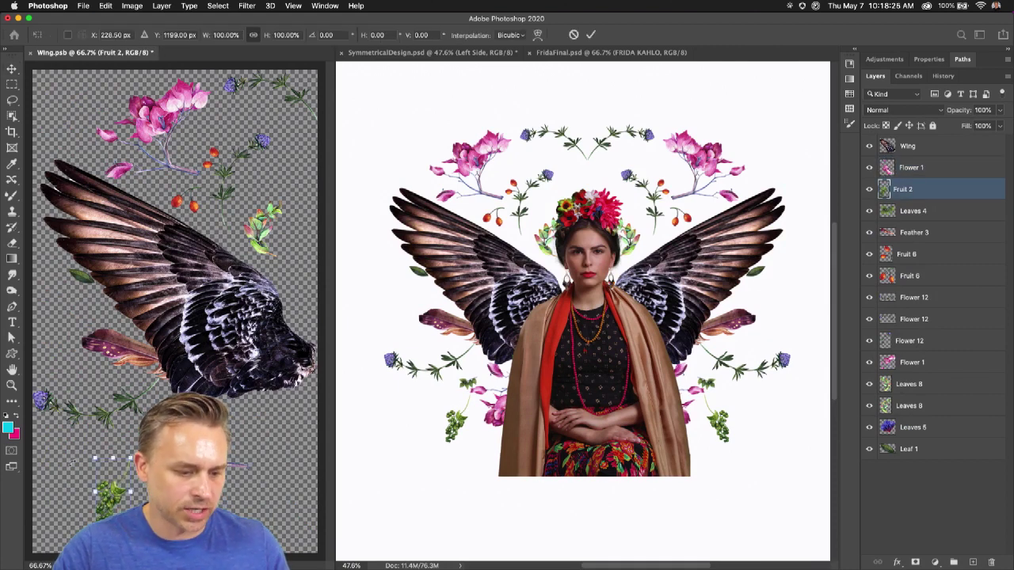
drag(80, 471, 103, 457)
key(Return)
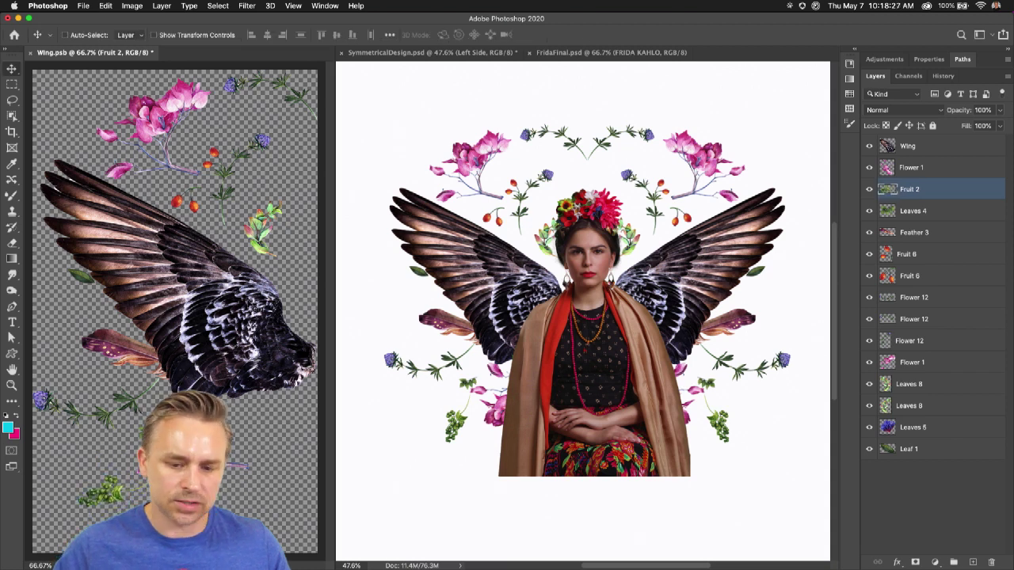
key(ctrl+s)
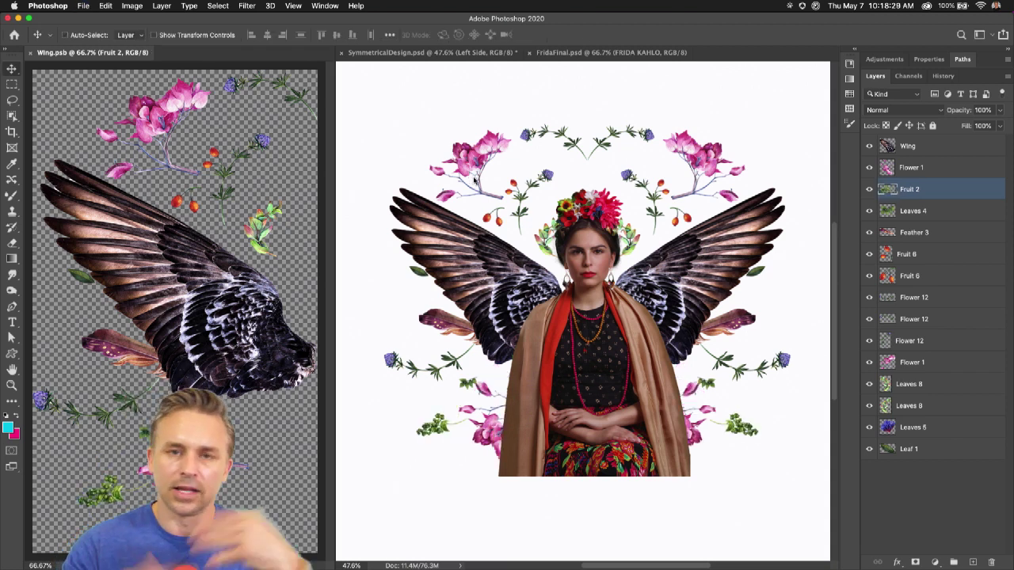
- Switch to SymmetricalDesign.psd and look through the shapes available for the Custom Shape tool
click(368, 192)
click(12, 354)
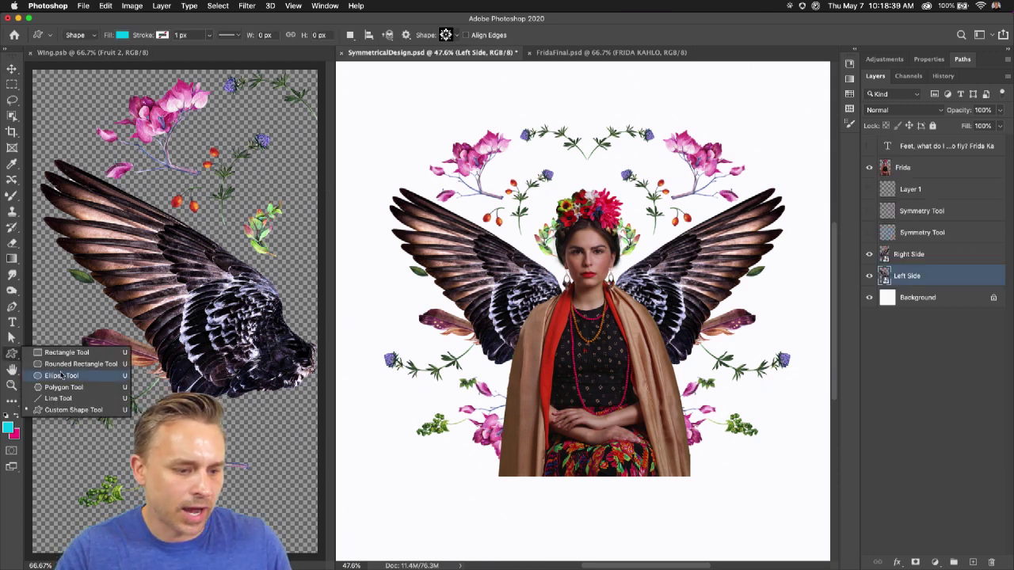
click(55, 410)
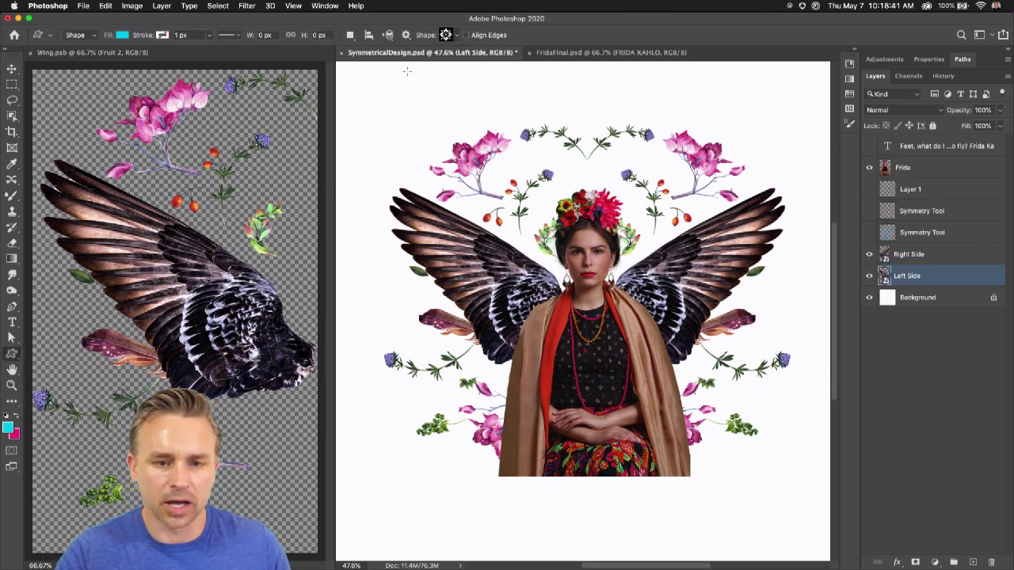
click(457, 37)
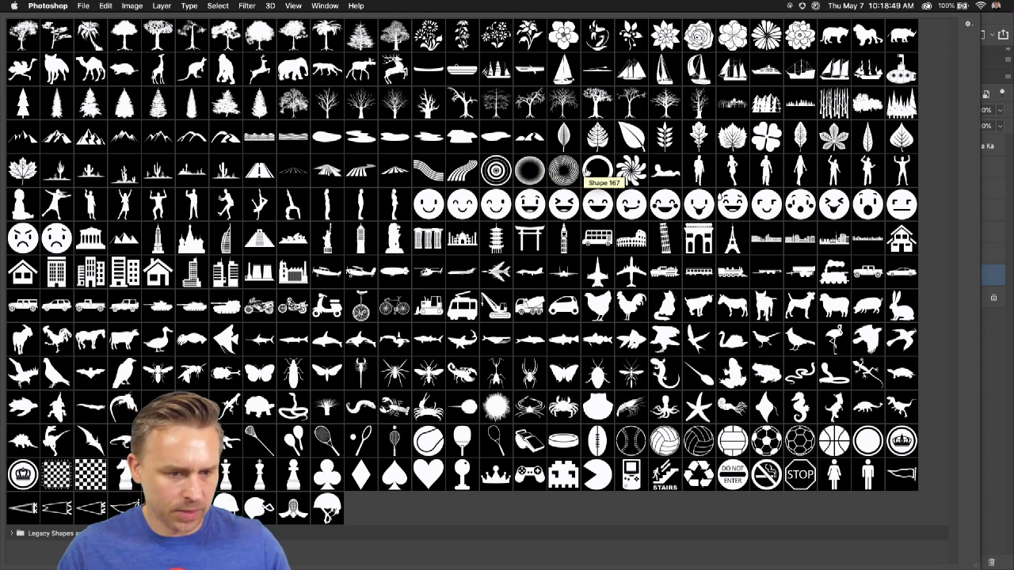
key(Return)
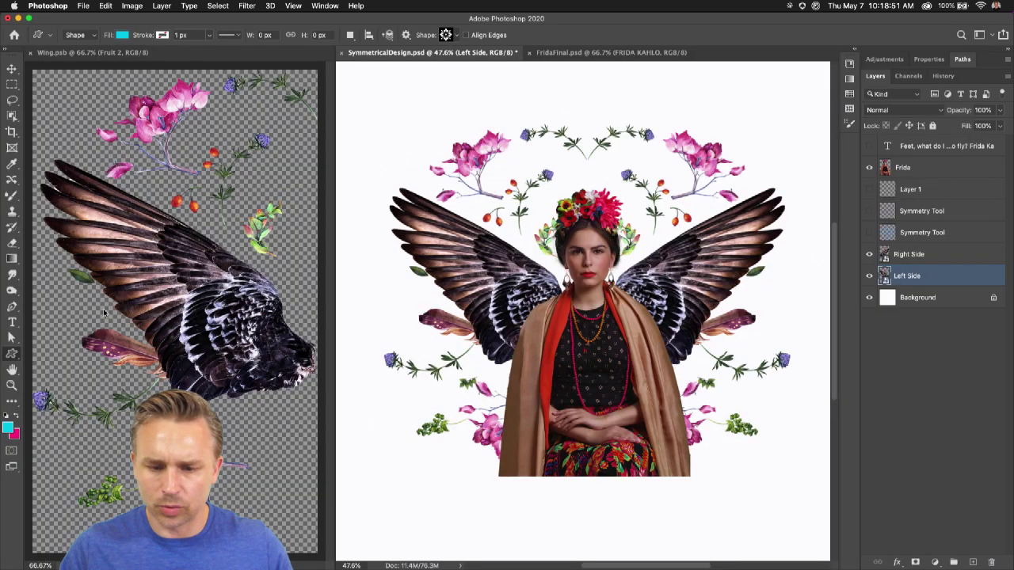
- Draw a 1442 px cyan circle centred on the guides' intersection and place its layer directly below Left Side
right_click(12, 355)
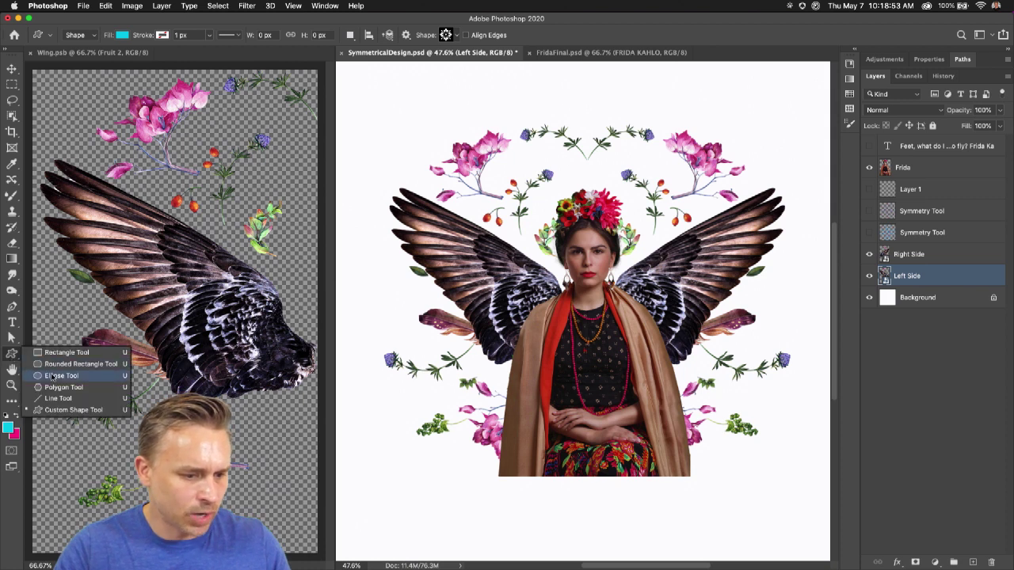
click(55, 376)
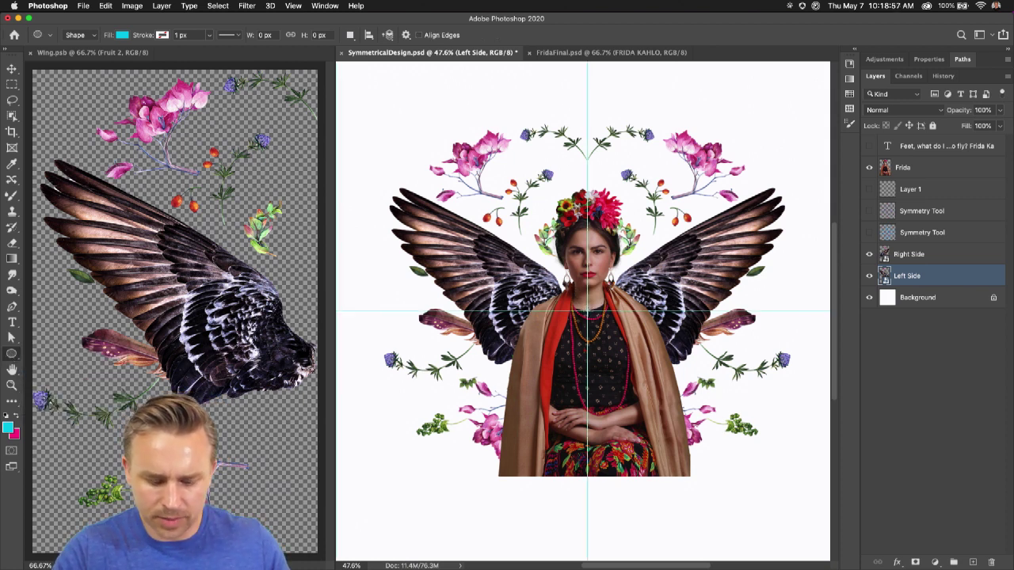
drag(587, 311, 768, 534)
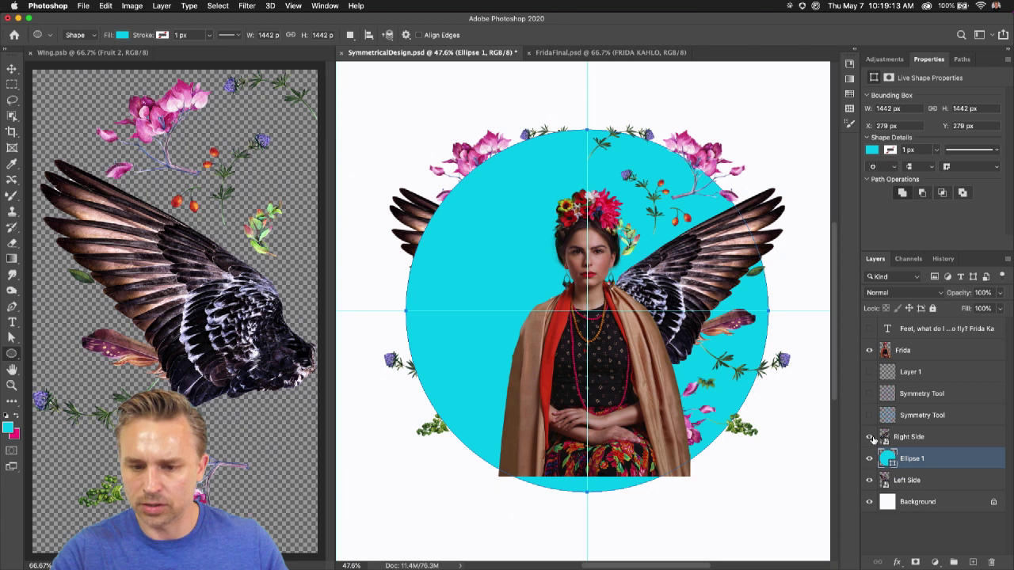
drag(930, 459, 939, 488)
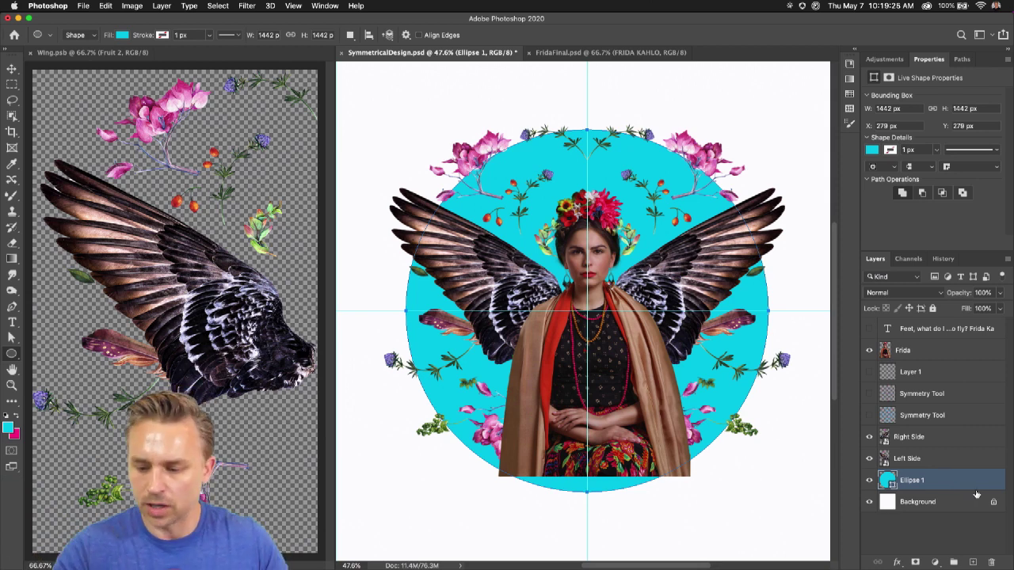
- Add a Stroke layer effect to the circle with a size of 62 px, positioned outside
double_click(977, 484)
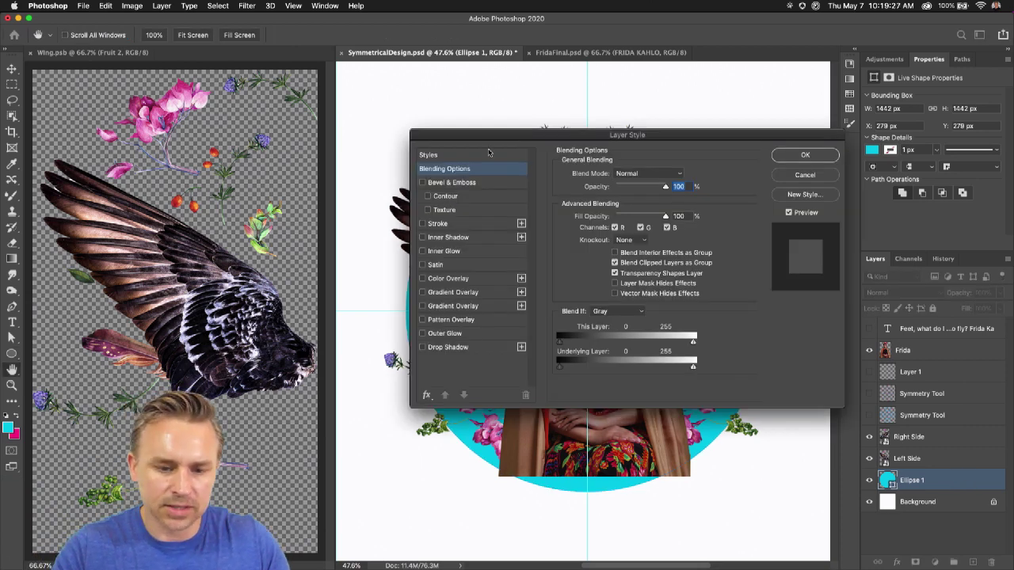
drag(498, 135, 684, 160)
click(609, 250)
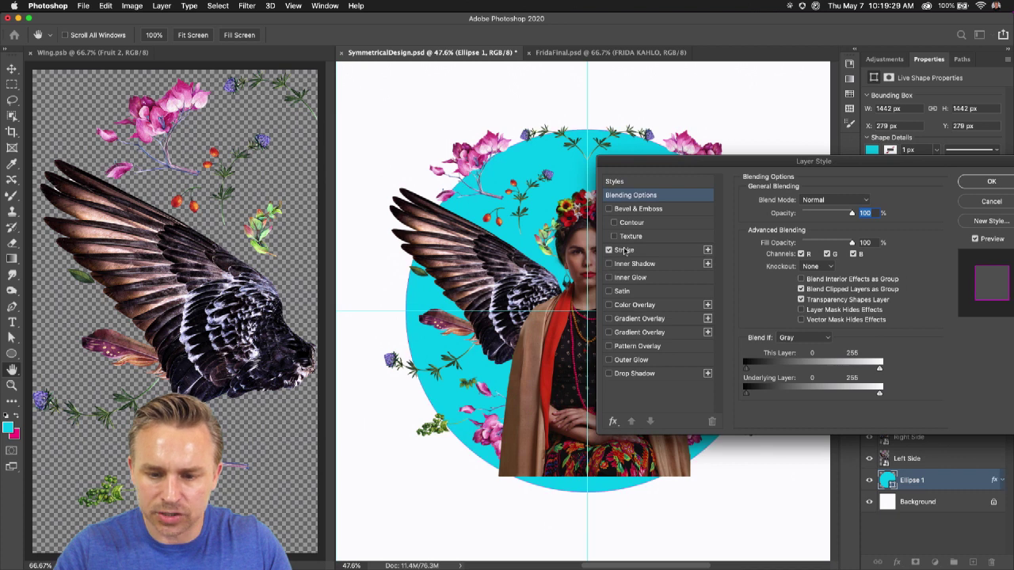
click(625, 250)
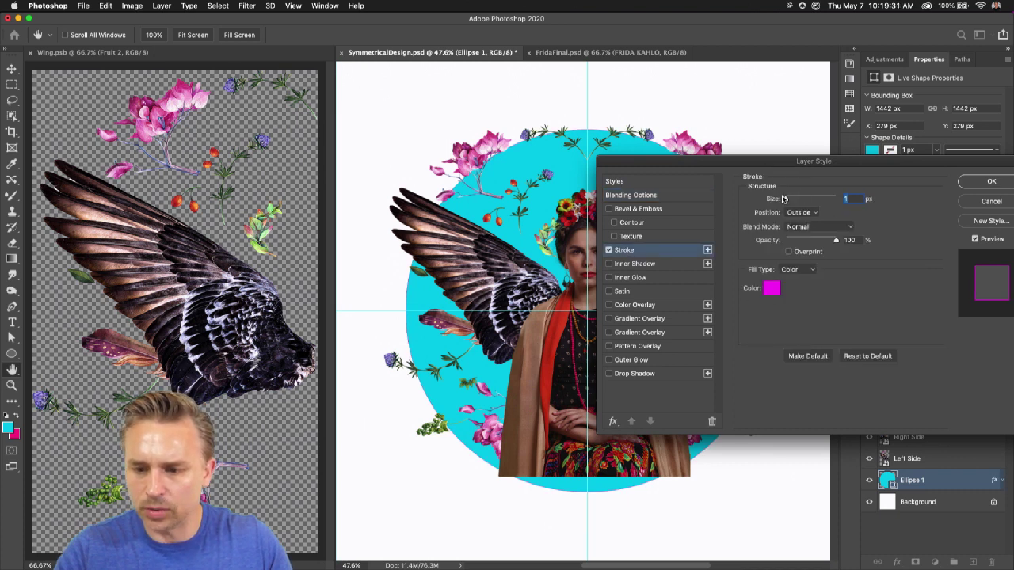
drag(783, 199, 801, 201)
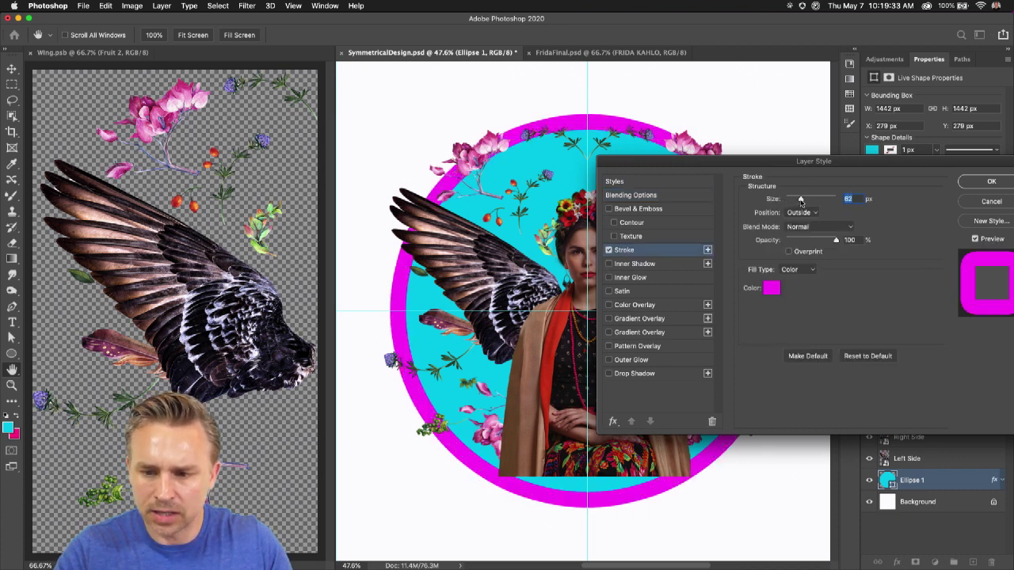
- Sample pink #da4d93 from a flower as the stroke colour, apply the style, and set the circle layer's Fill to 0%
click(771, 288)
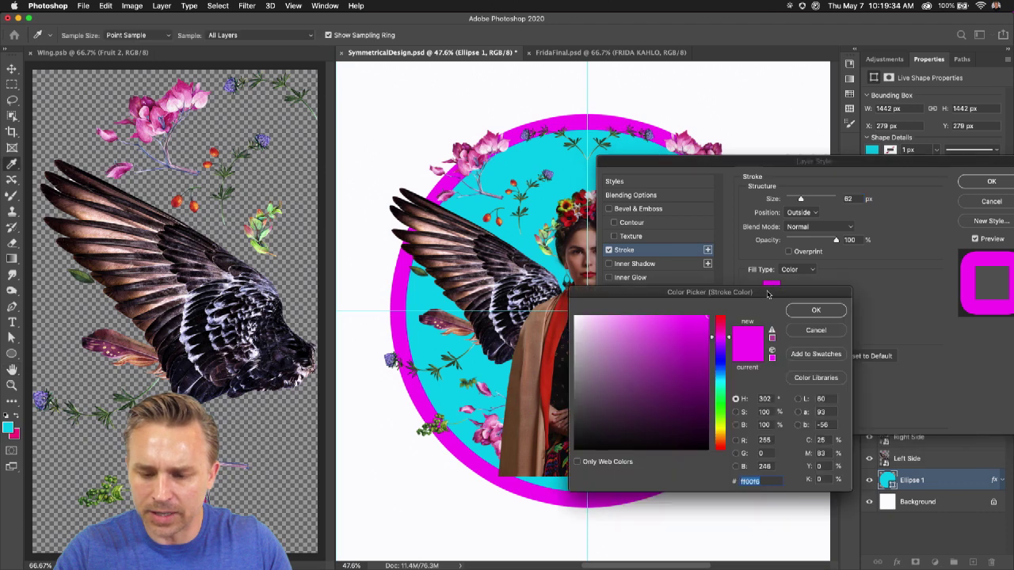
click(490, 141)
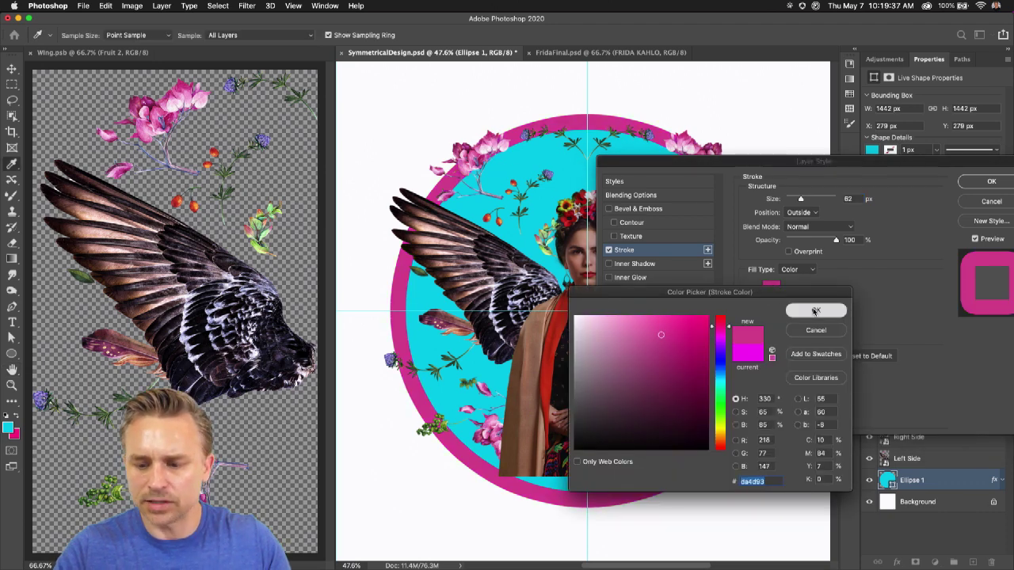
click(815, 310)
mouse_move(771, 162)
mouse_down()
mouse_move(569, 318)
mouse_move(690, 200)
mouse_move(701, 162)
mouse_up()
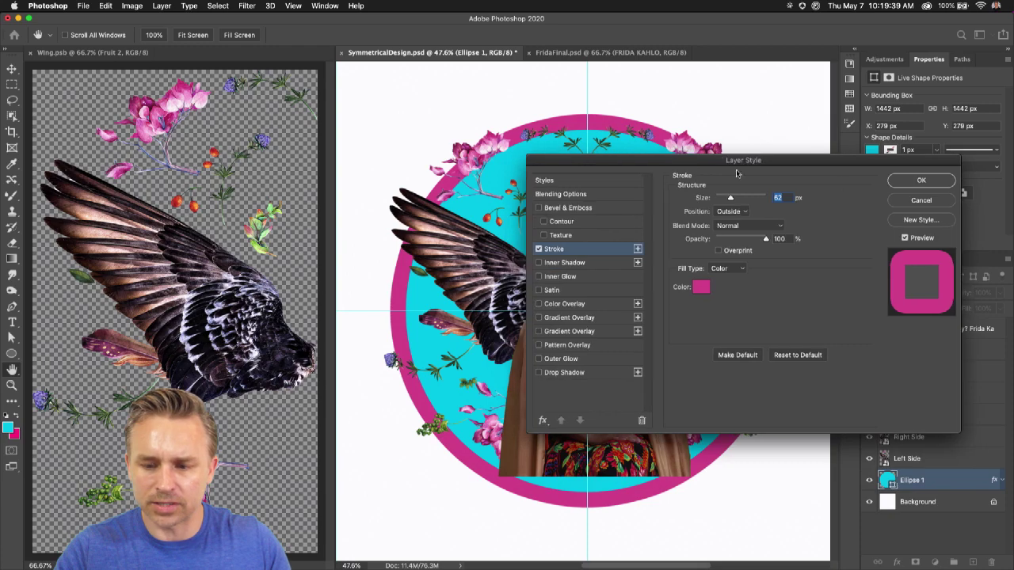
click(919, 182)
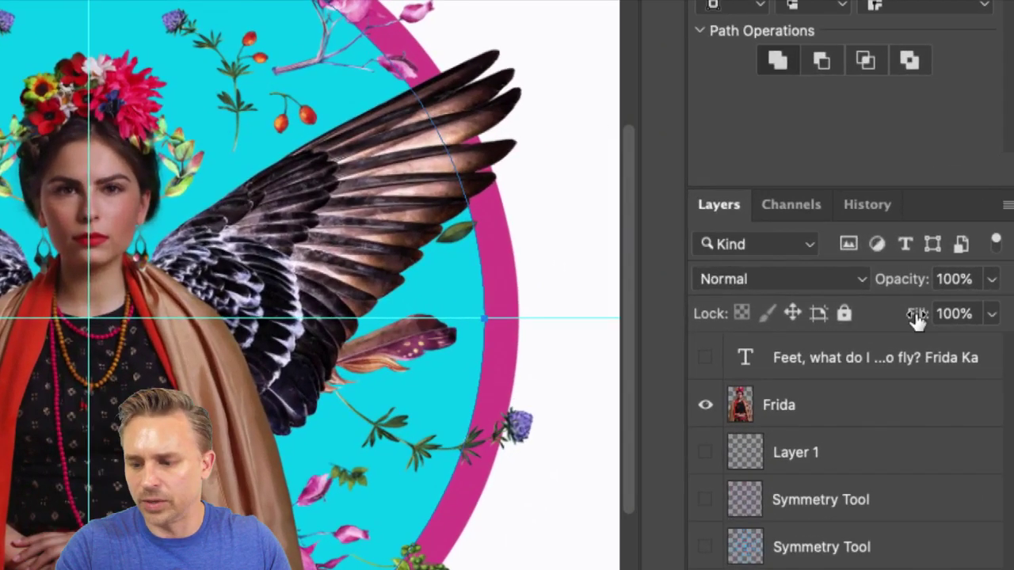
drag(965, 308, 811, 320)
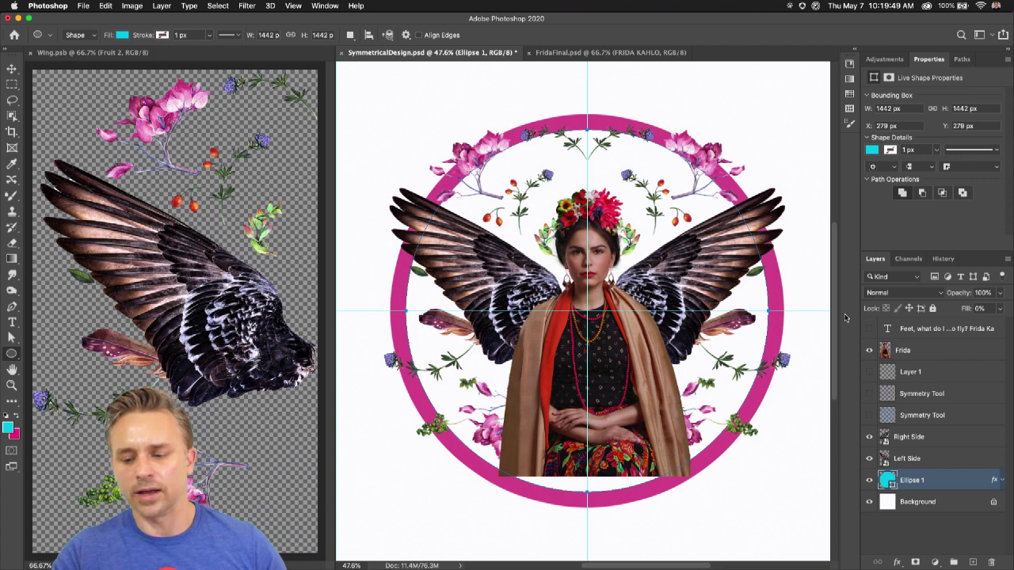
- Widen the SymmetricalDesign.psd pane, hide the guides, and collapse the properties to give the layer list more room
click(929, 462)
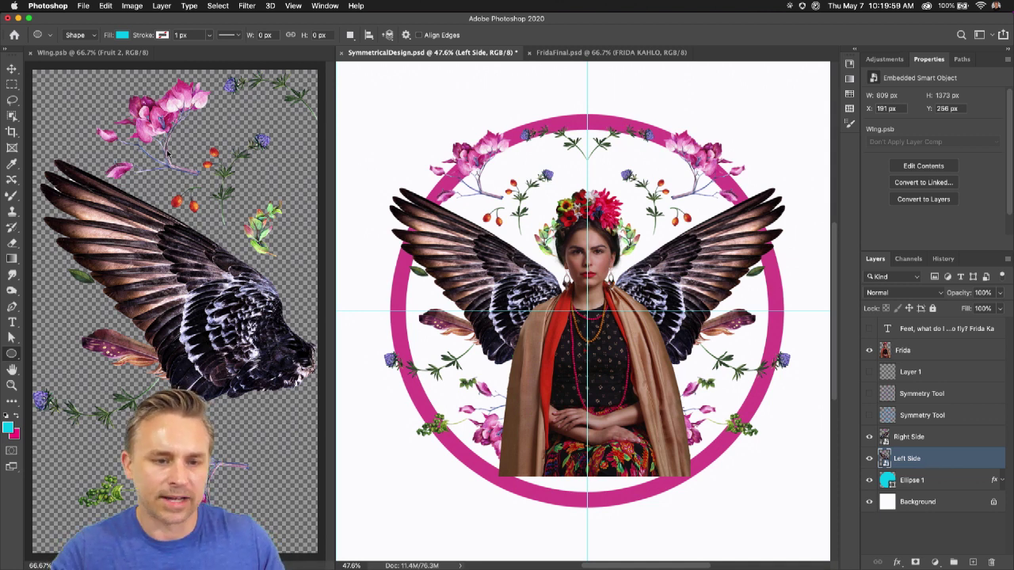
drag(335, 127, 196, 129)
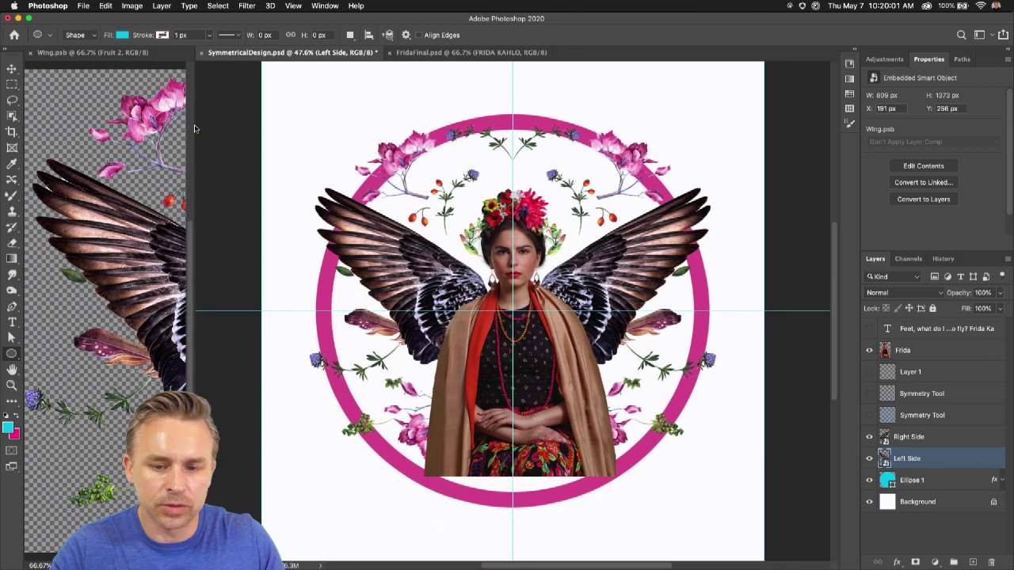
key(super+semicolon)
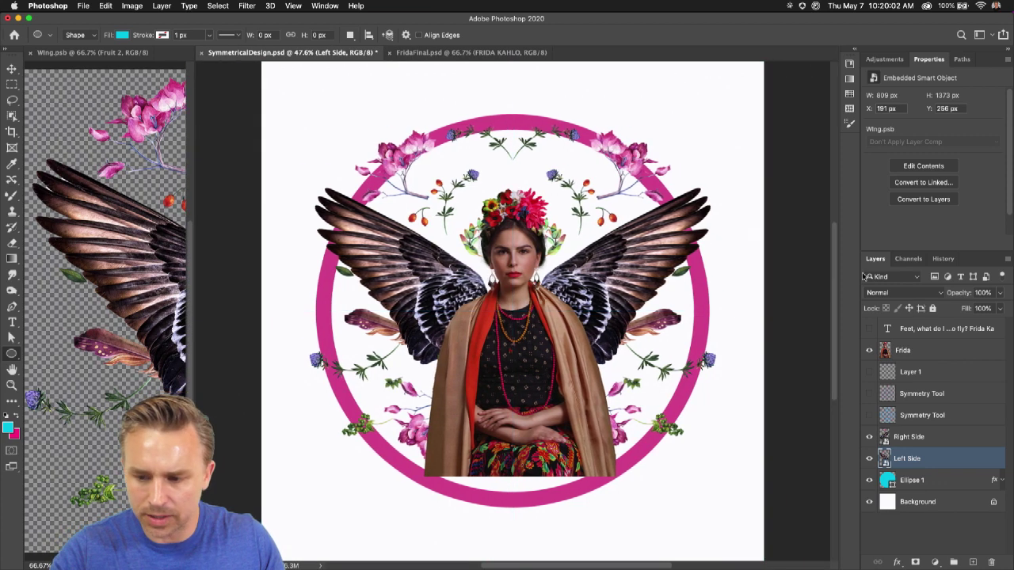
double_click(979, 61)
- Duplicate the Right Side layer and hide the original beneath the copy
click(965, 255)
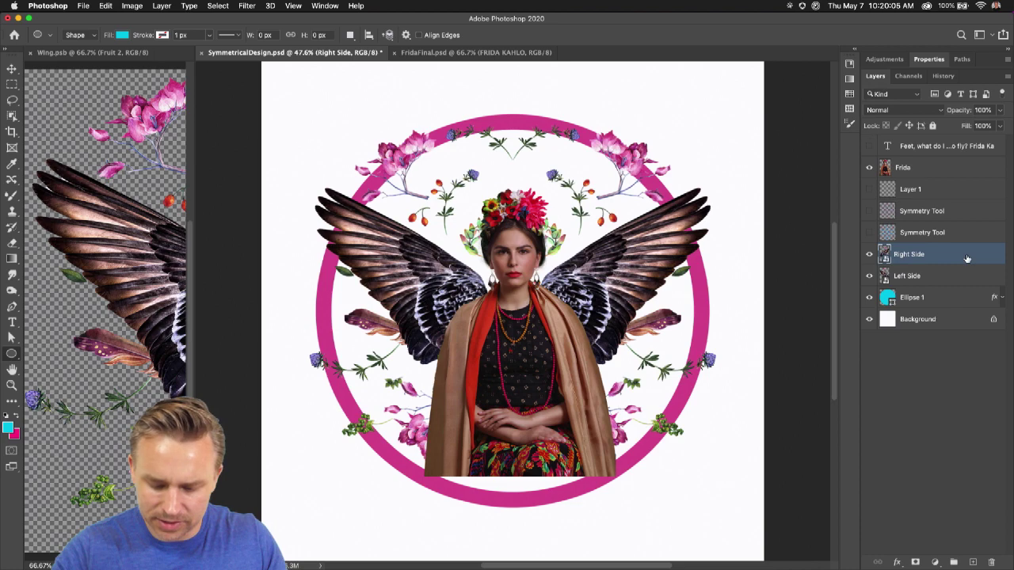
key(super+j)
click(869, 275)
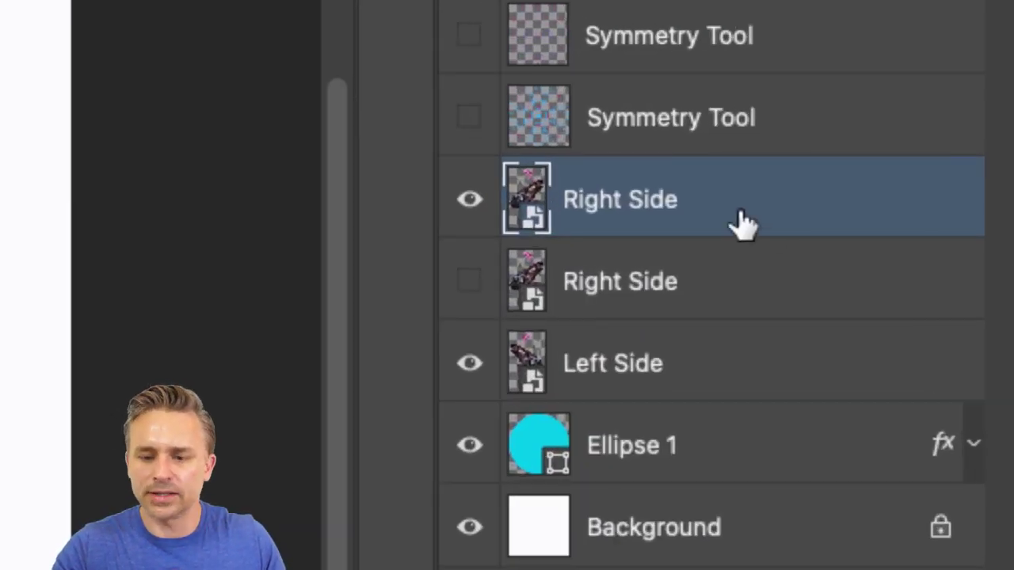
- Try converting the upper Right Side smart object to layers, accepting that its transforms will not be retained
right_click(739, 216)
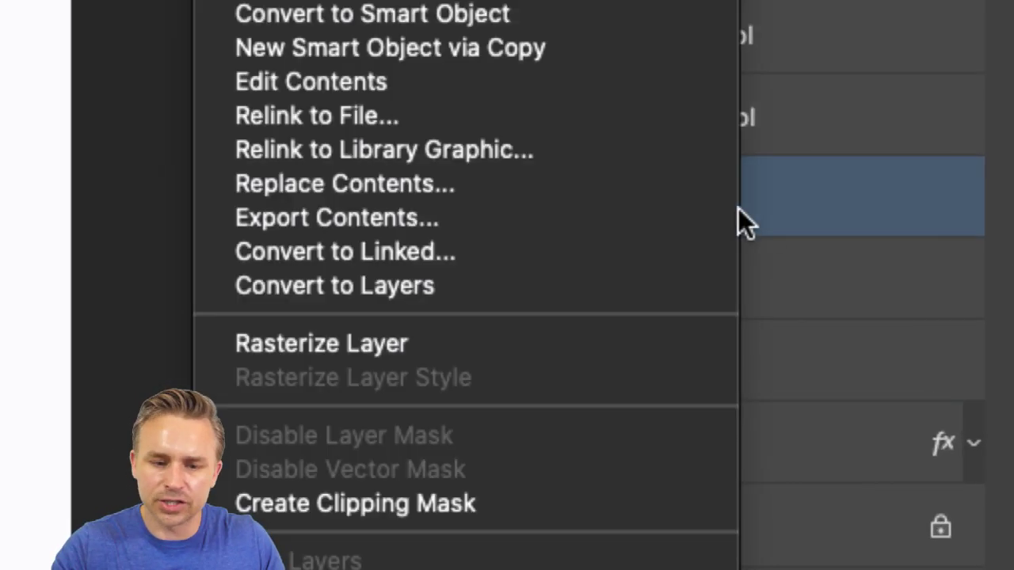
click(465, 287)
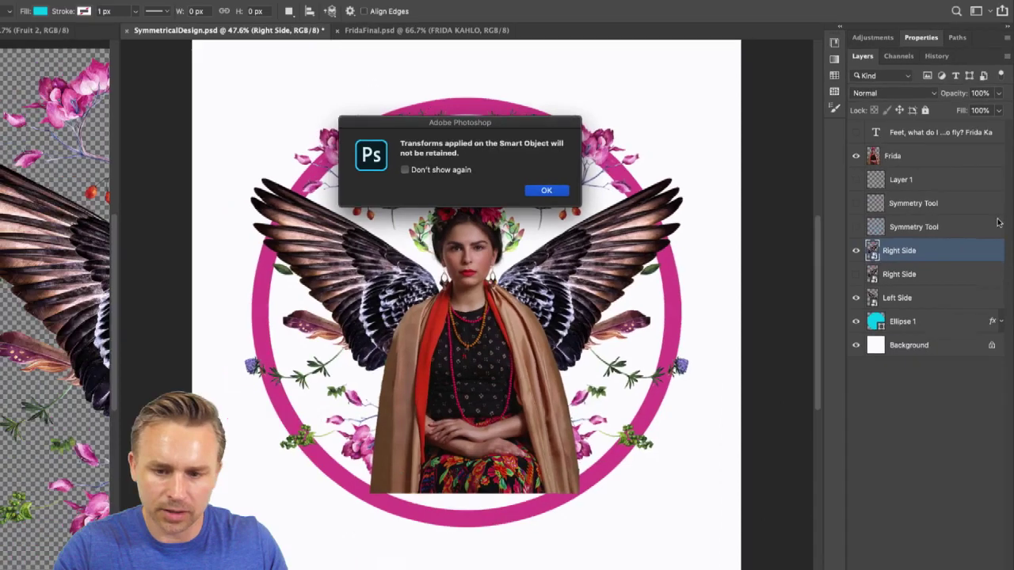
click(543, 192)
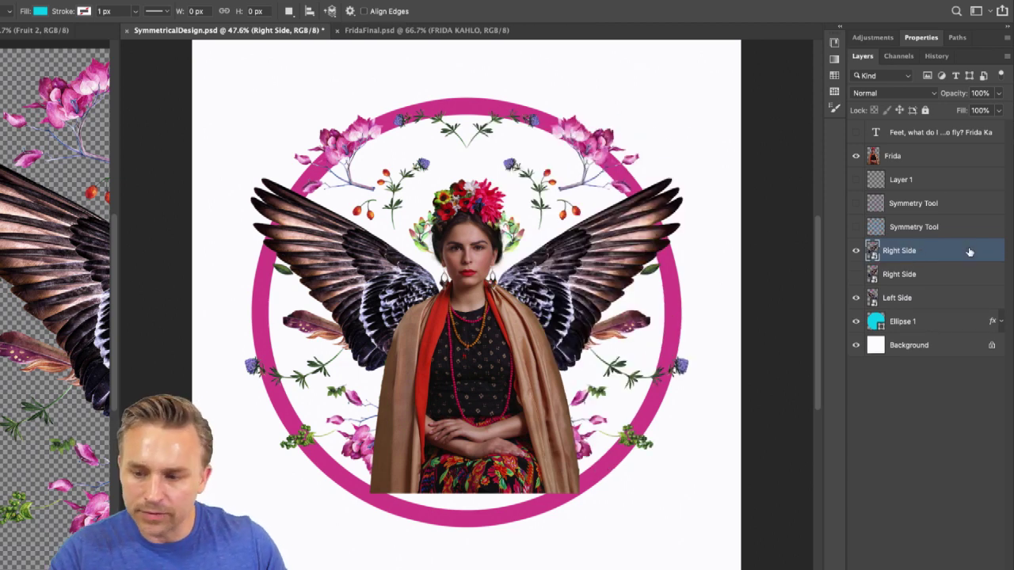
- Rasterize the upper Right Side layer, test it by moving the wing artwork outward, and undo the move
right_click(966, 252)
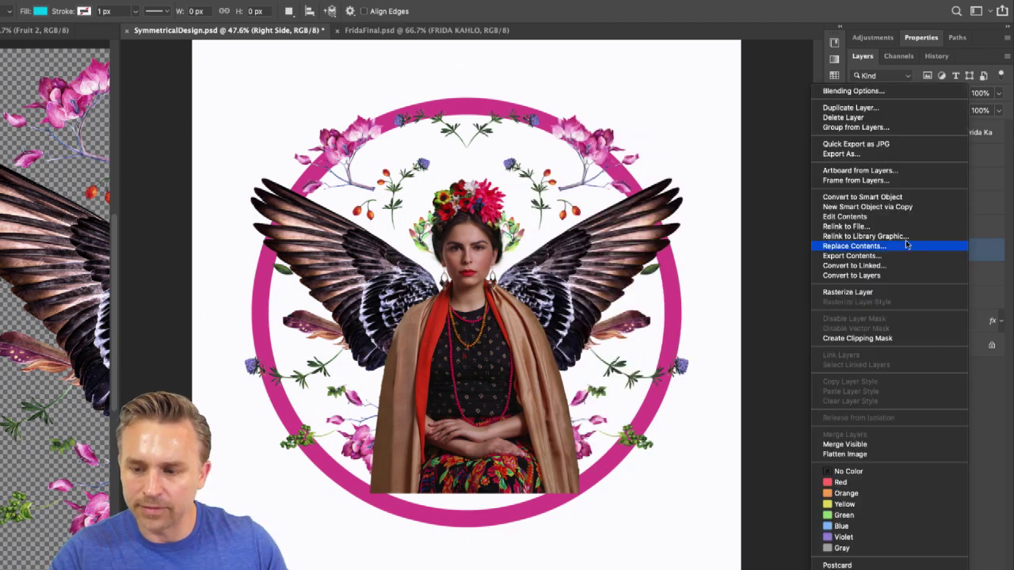
click(870, 292)
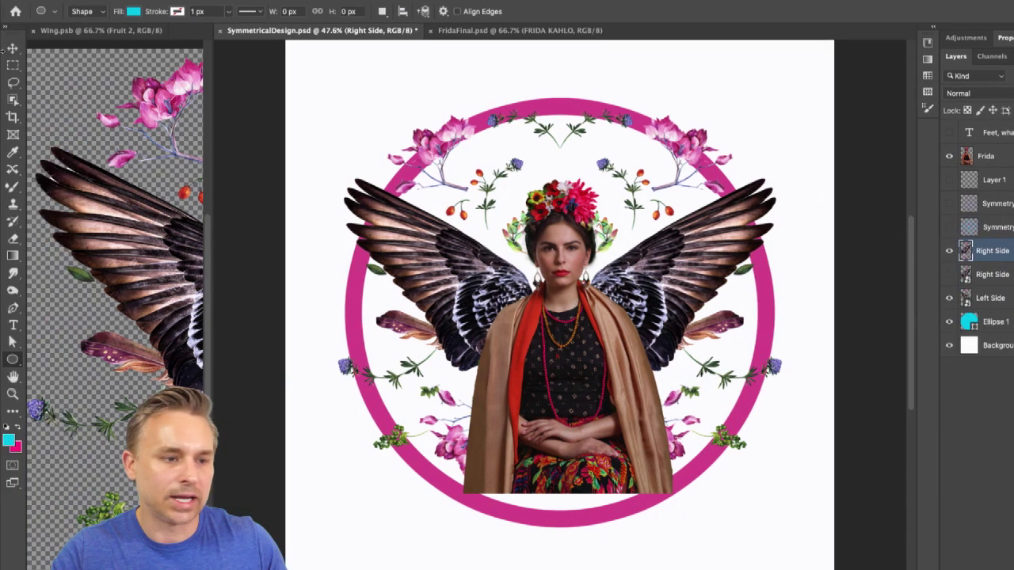
click(13, 48)
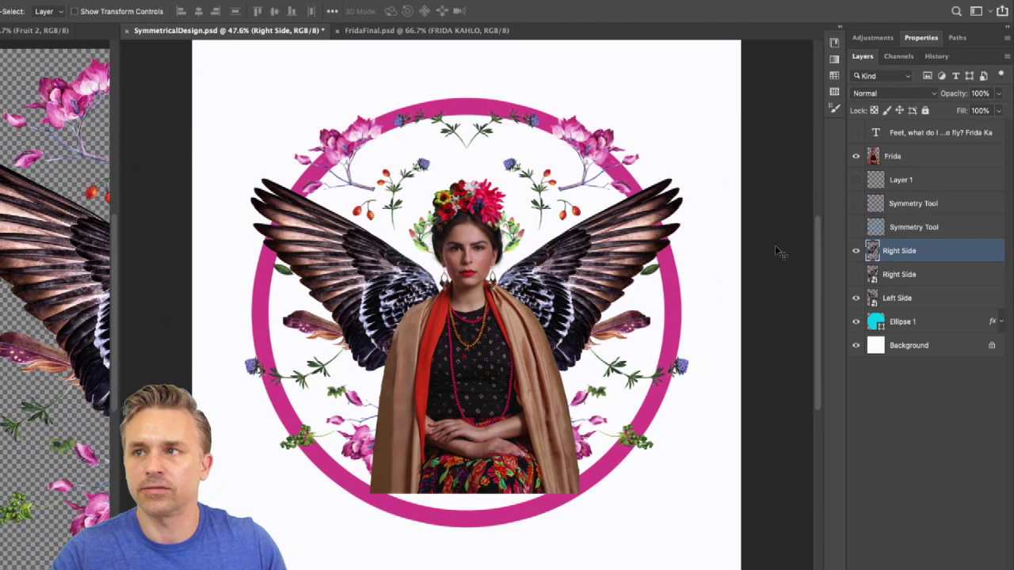
drag(589, 252, 640, 252)
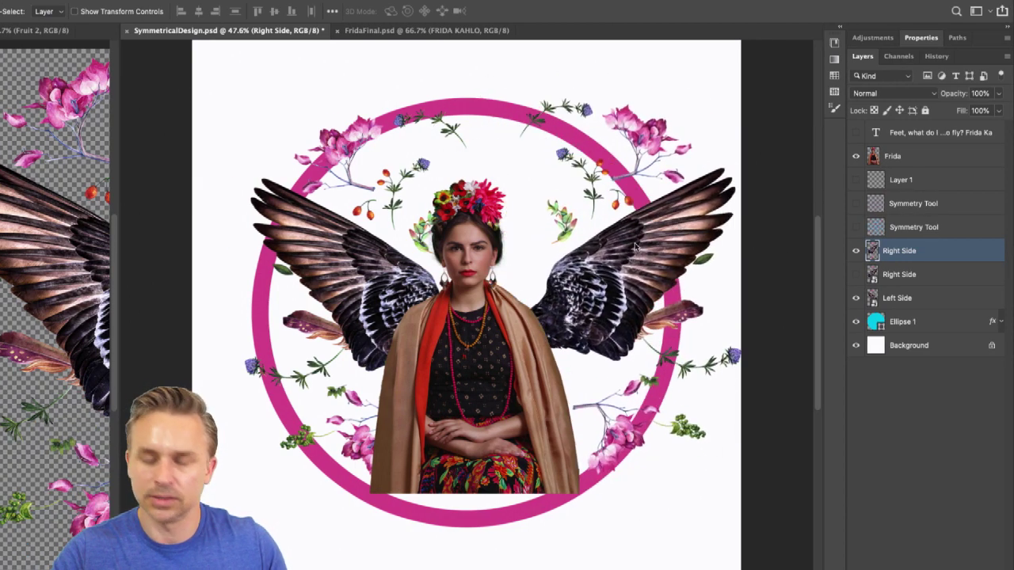
key(ctrl+z)
- Hide the rasterized Right Side copy, and show and select the original Right Side smart object below it
click(855, 250)
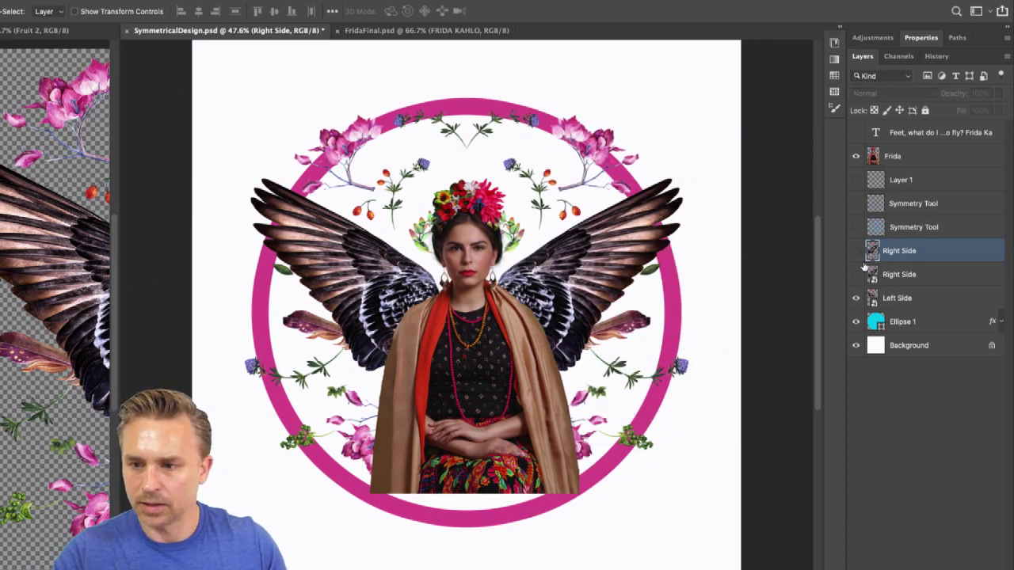
click(855, 274)
click(895, 276)
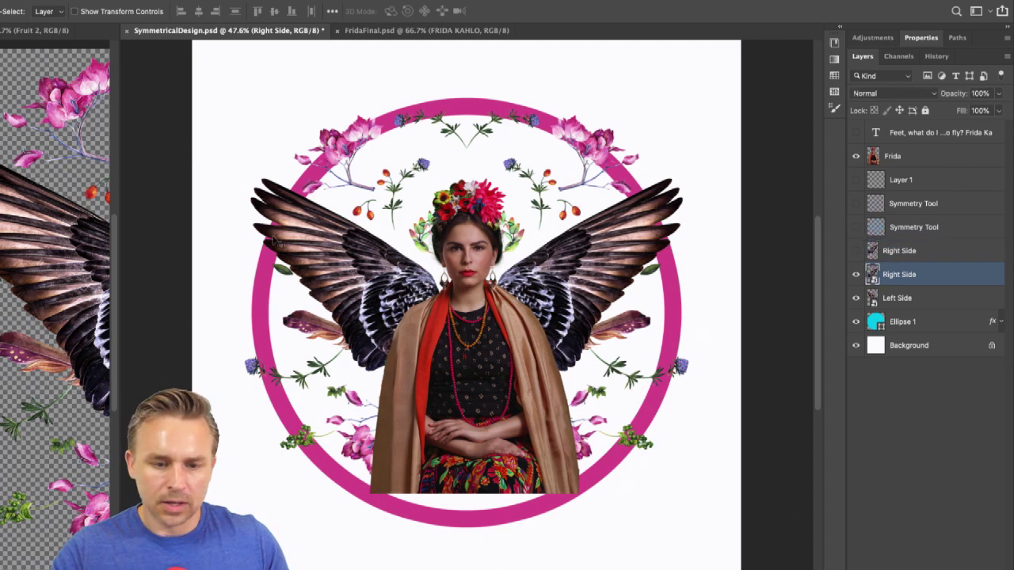
- Select the Ellipse 1 layer and set the Polygon tool to draw with 3 sides
click(911, 322)
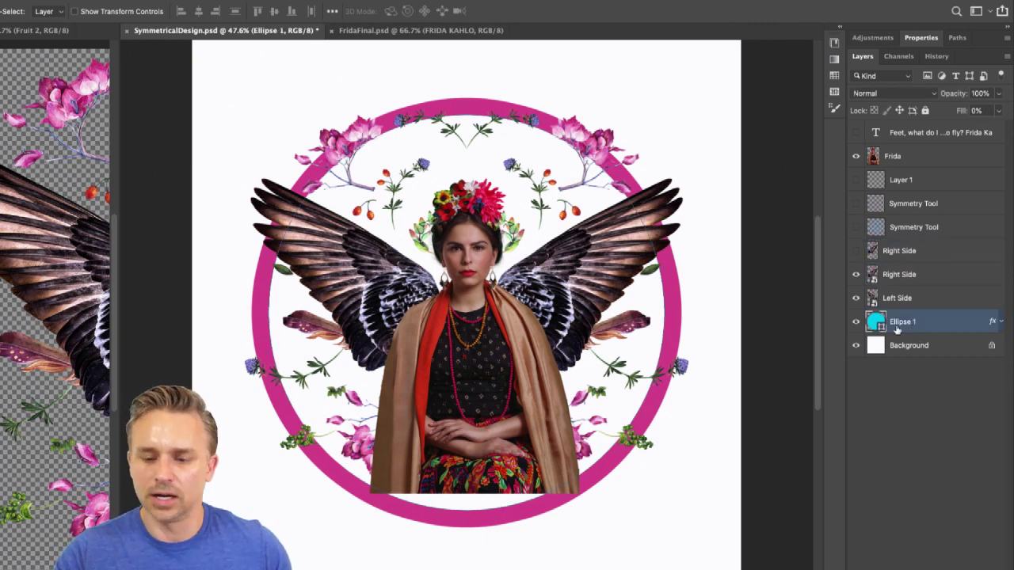
scroll(102, 351, down, 10)
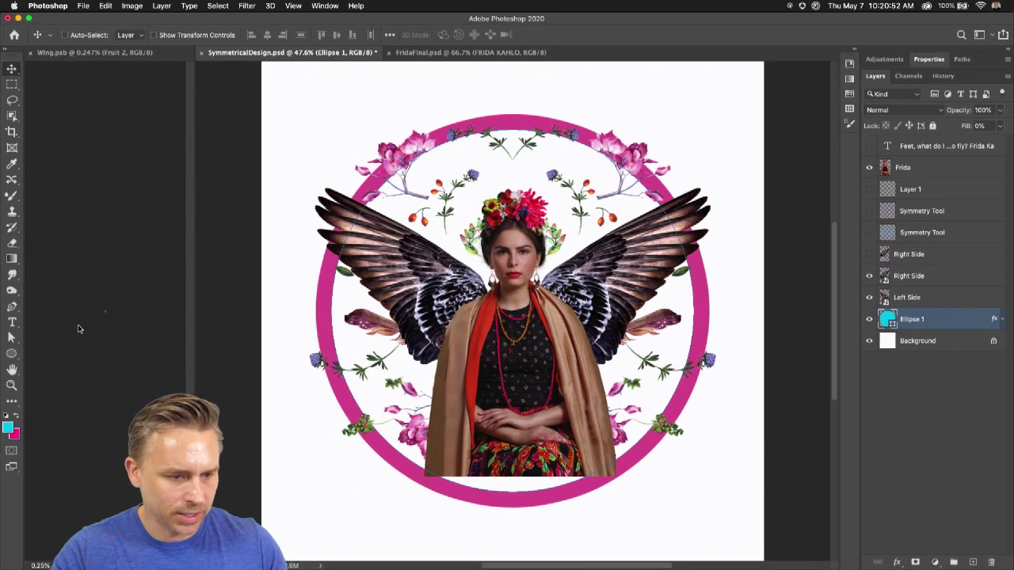
click(12, 353)
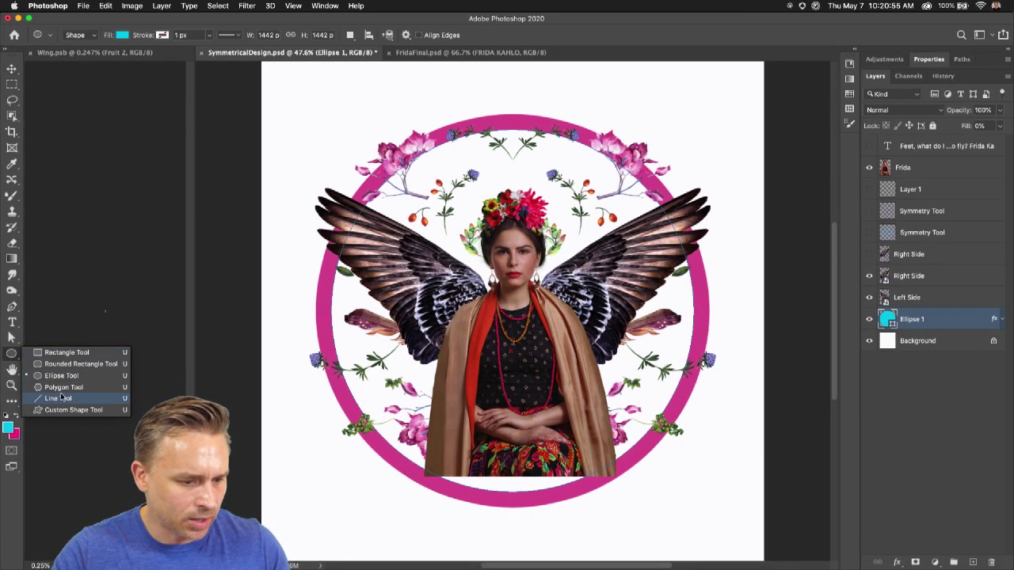
click(64, 387)
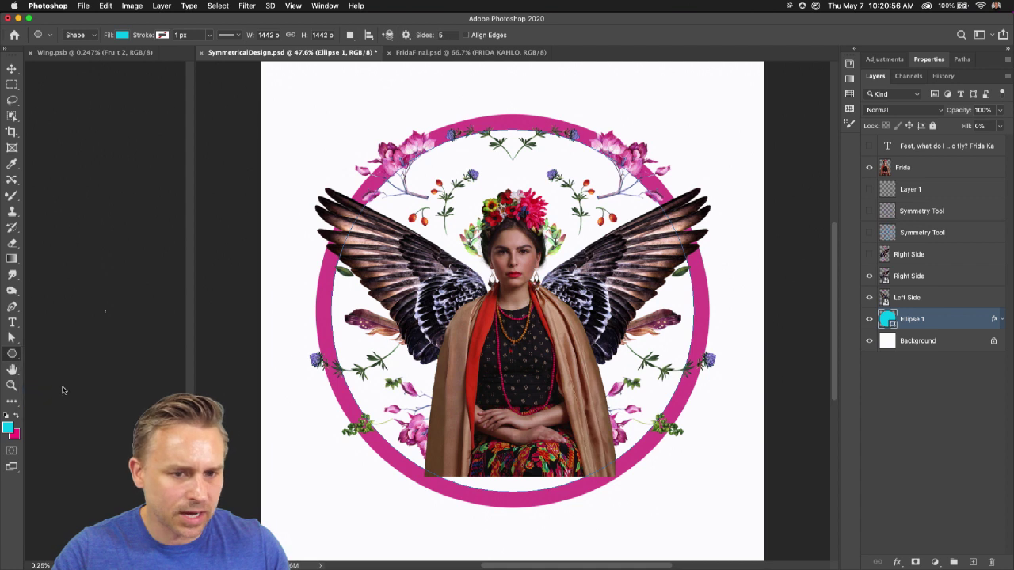
click(440, 35)
text(3)
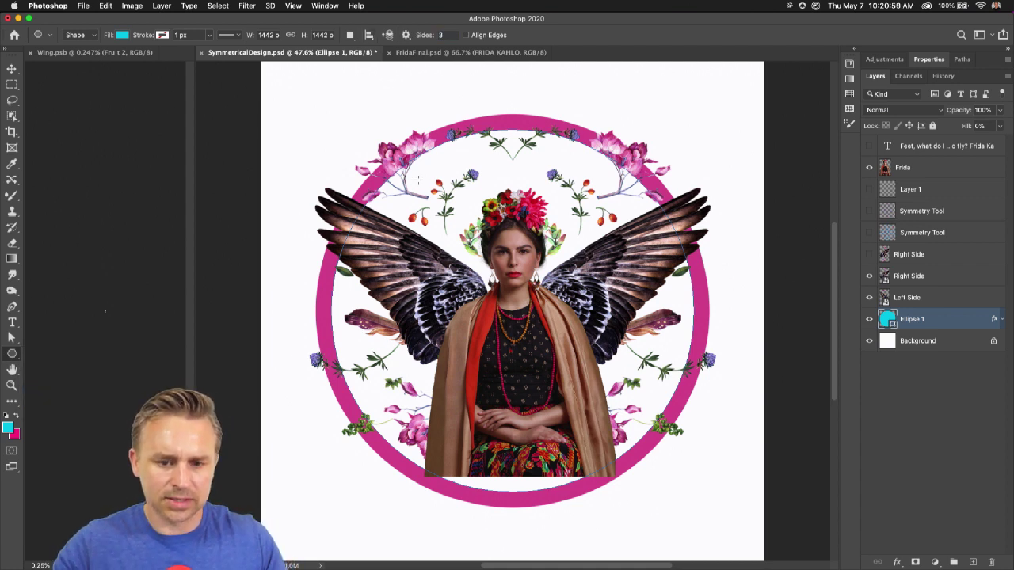
- Try drawing a triangle over the portrait and undo it, and open the Create Polygon settings without creating a shape
drag(419, 183, 554, 313)
key(super+z)
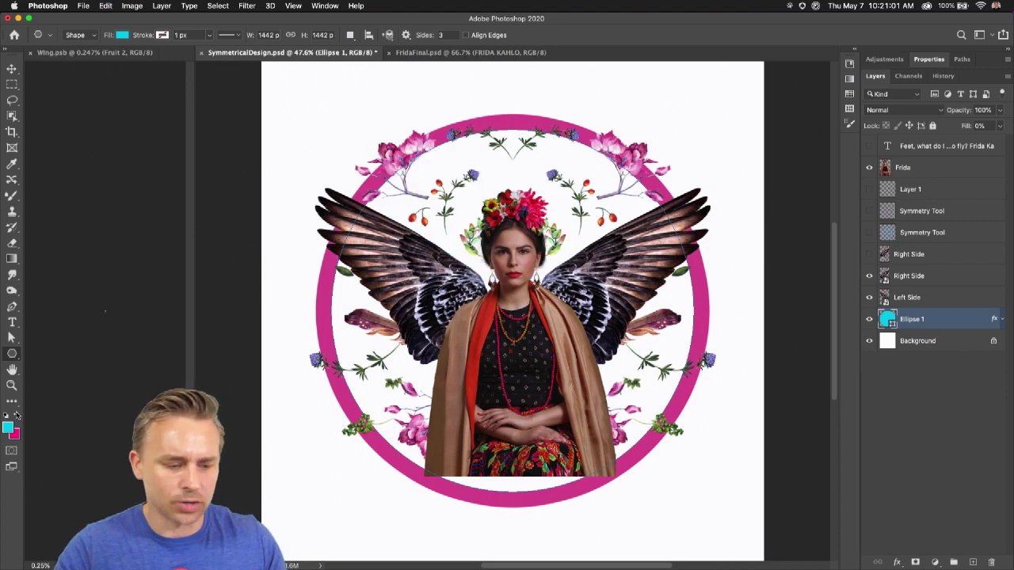
click(11, 354)
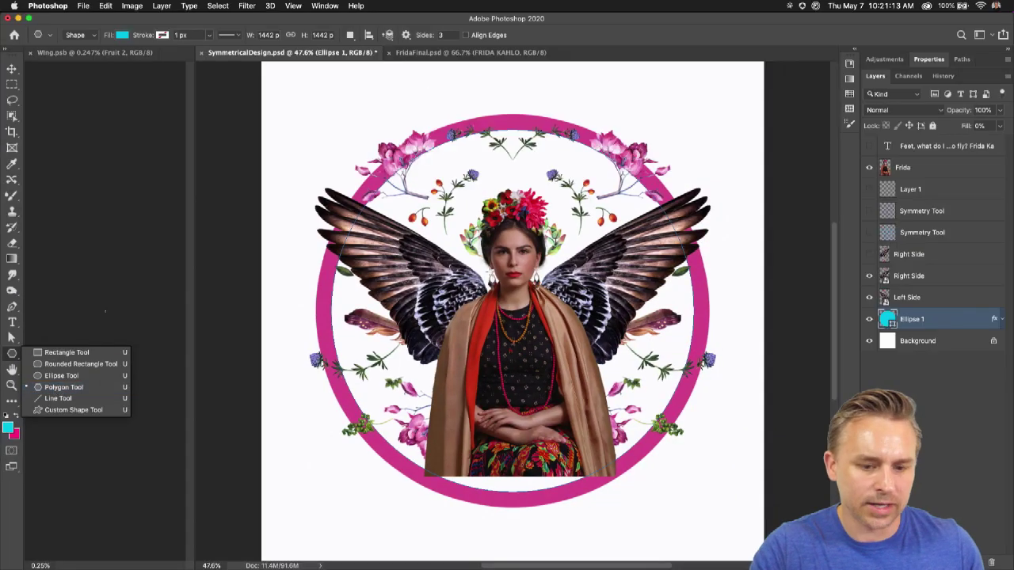
click(238, 372)
click(464, 350)
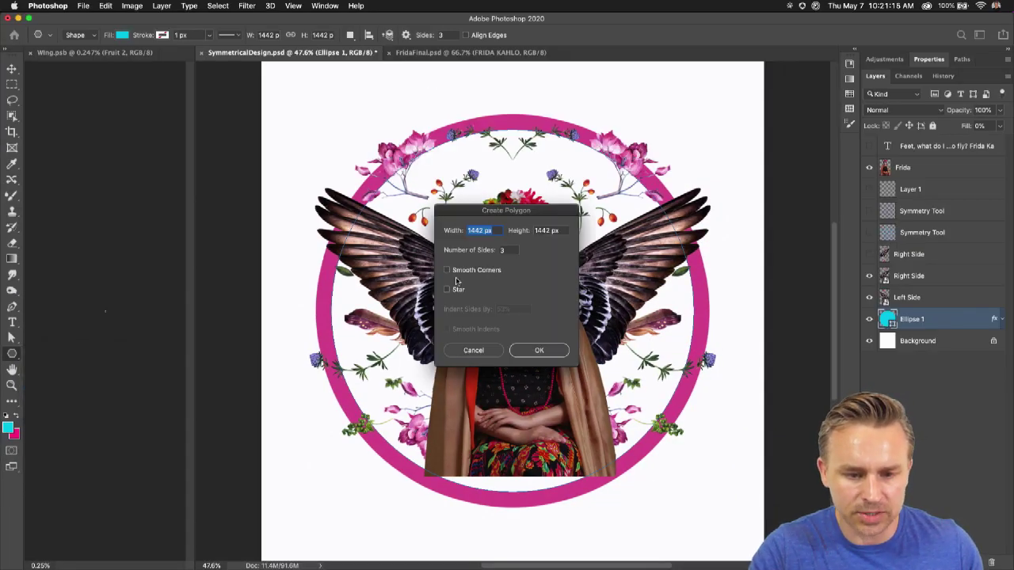
drag(475, 209, 507, 224)
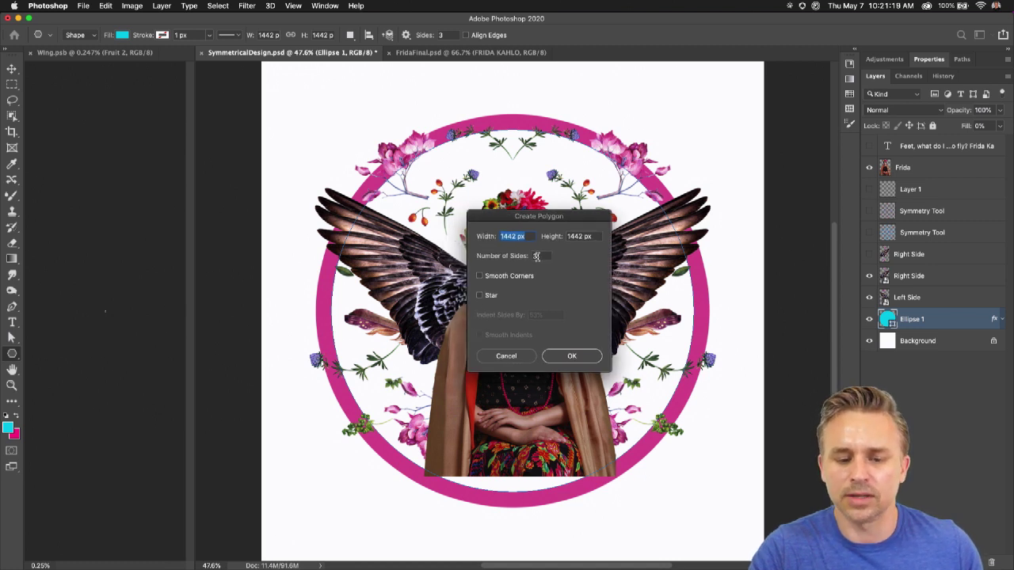
click(491, 358)
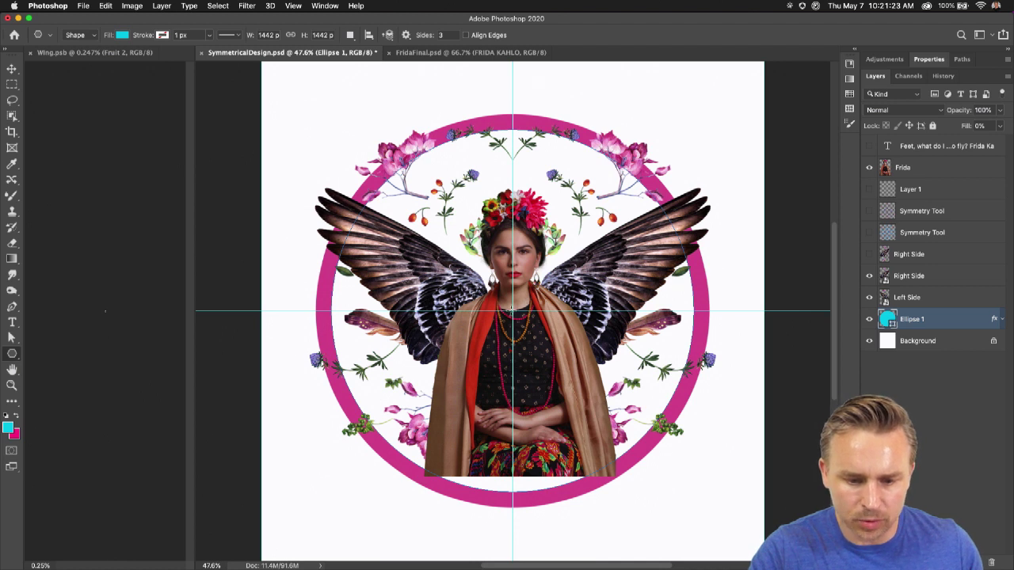
- Draw a cyan triangle about 1301 × 1128 px outward from the guide intersection, pointing up behind Frida and the wings
drag(513, 310, 676, 405)
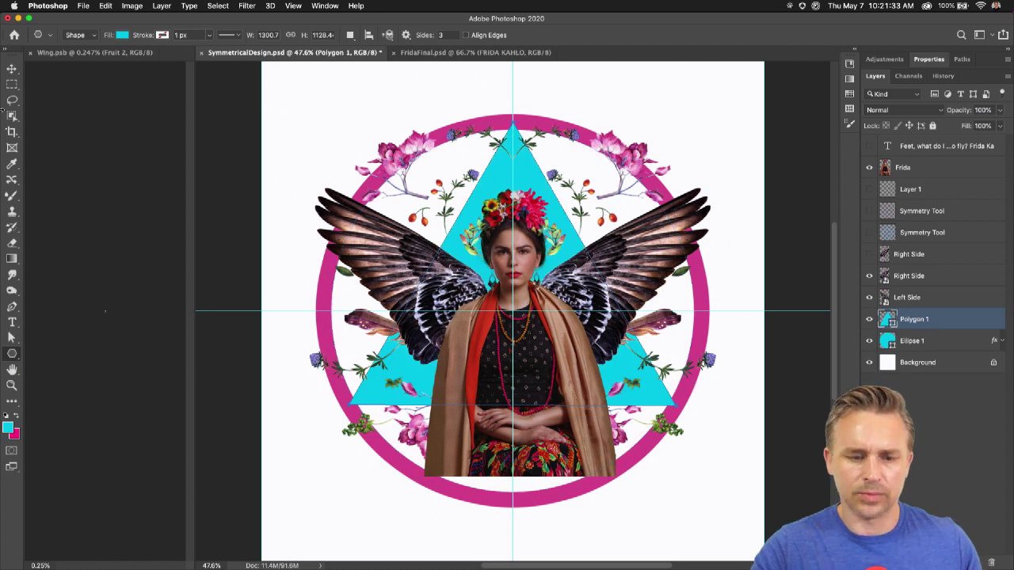
click(12, 69)
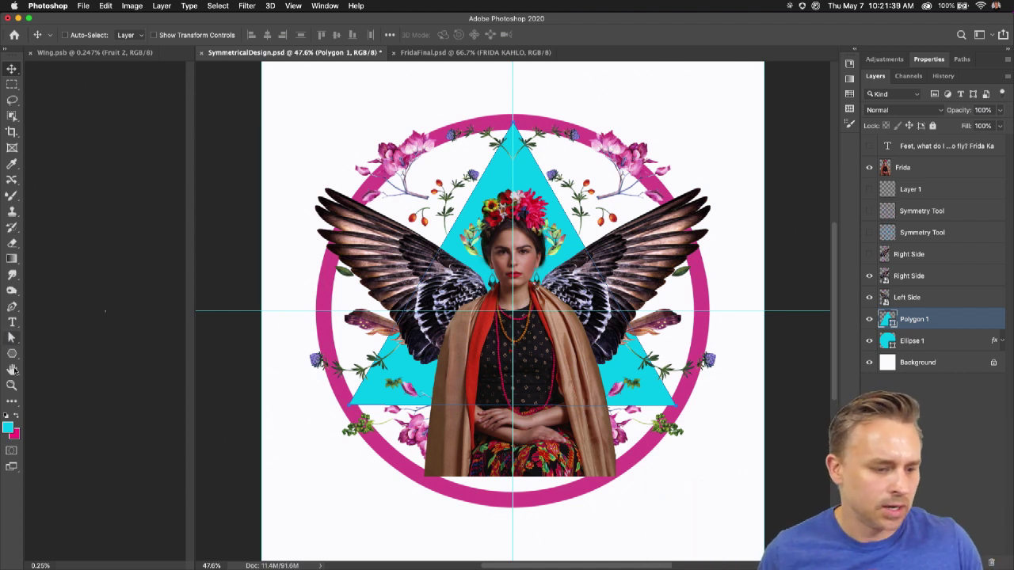
- Switch to the Custom Shape tool and open its list of available shapes
click(13, 370)
click(10, 356)
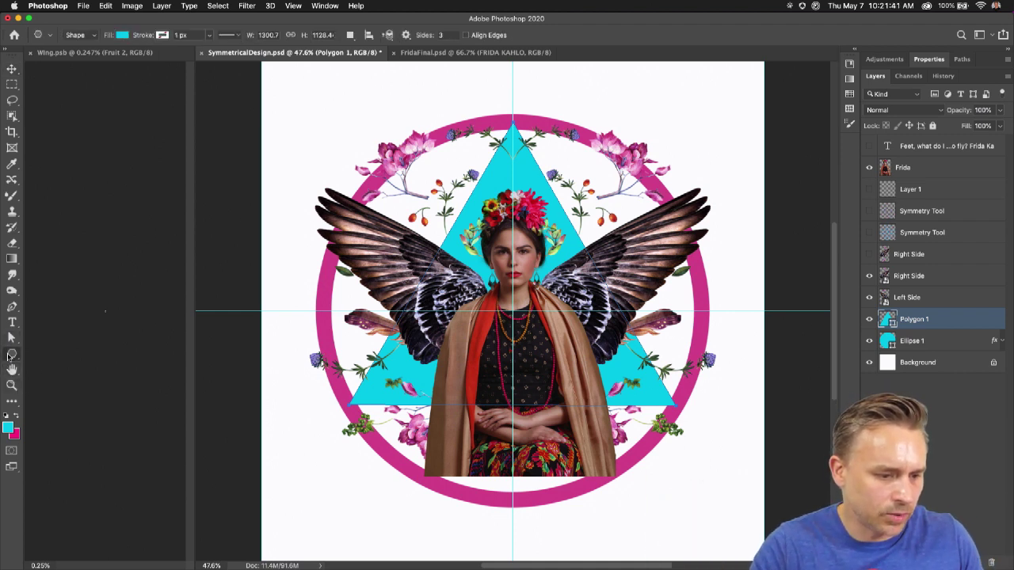
right_click(10, 355)
click(52, 410)
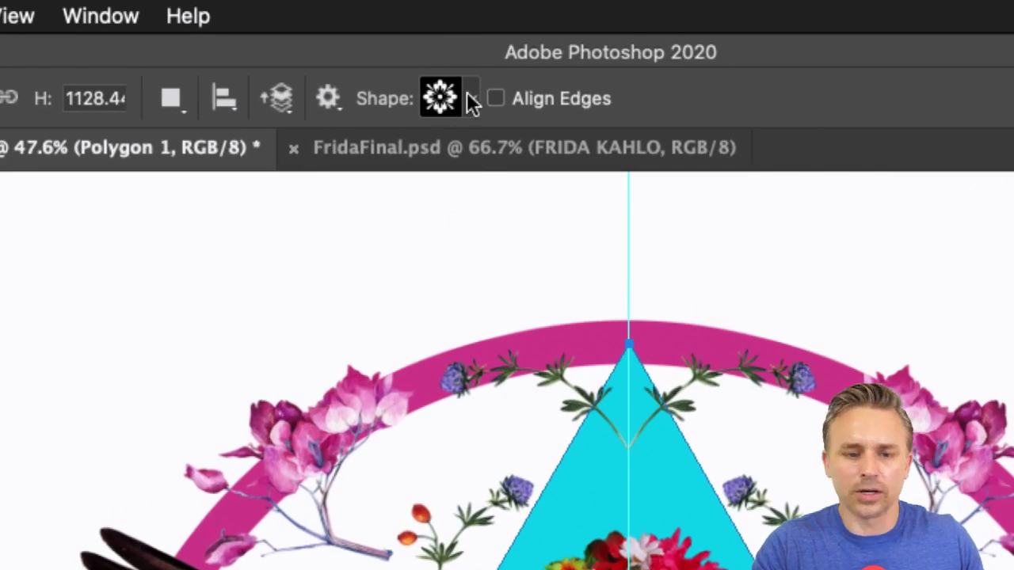
click(470, 100)
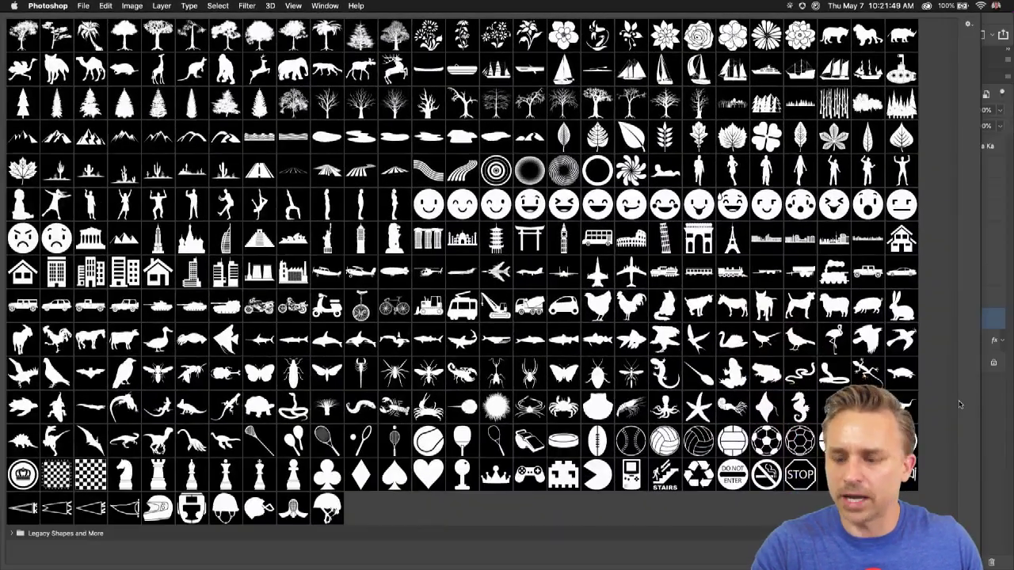
- Shrink the custom shape picker to fit the screen, check its options, and close it
drag(979, 84, 896, 85)
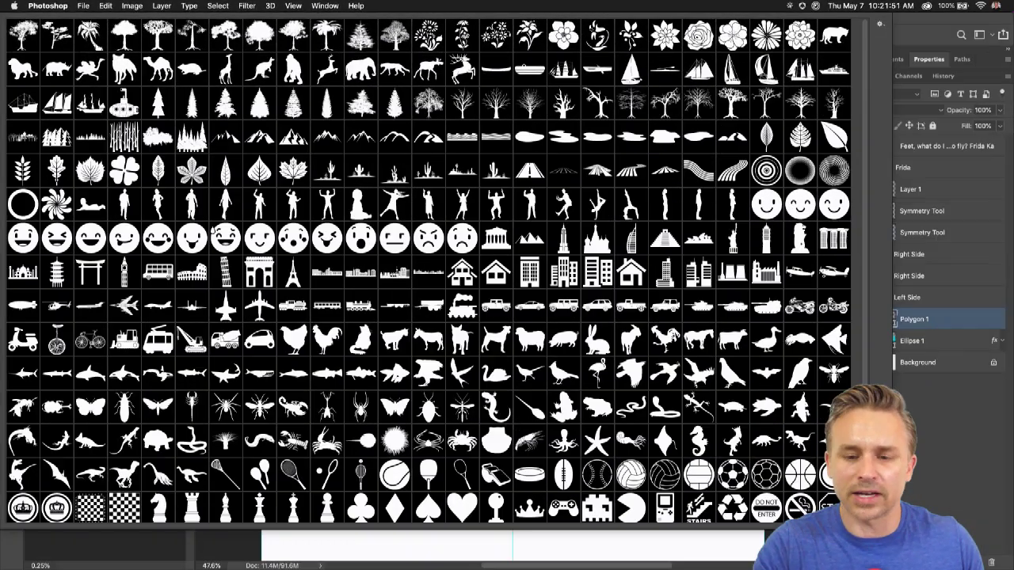
click(875, 25)
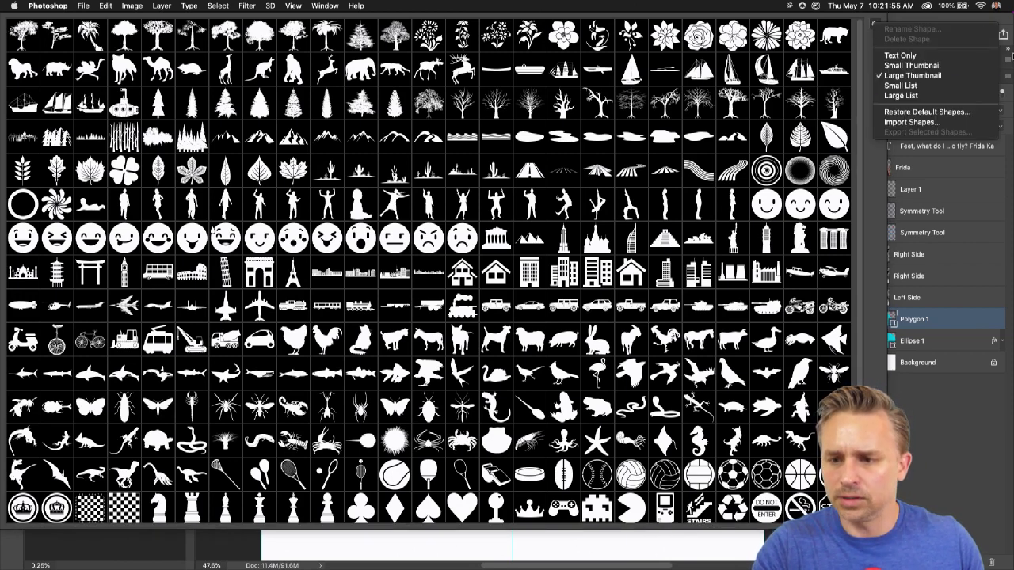
click(868, 162)
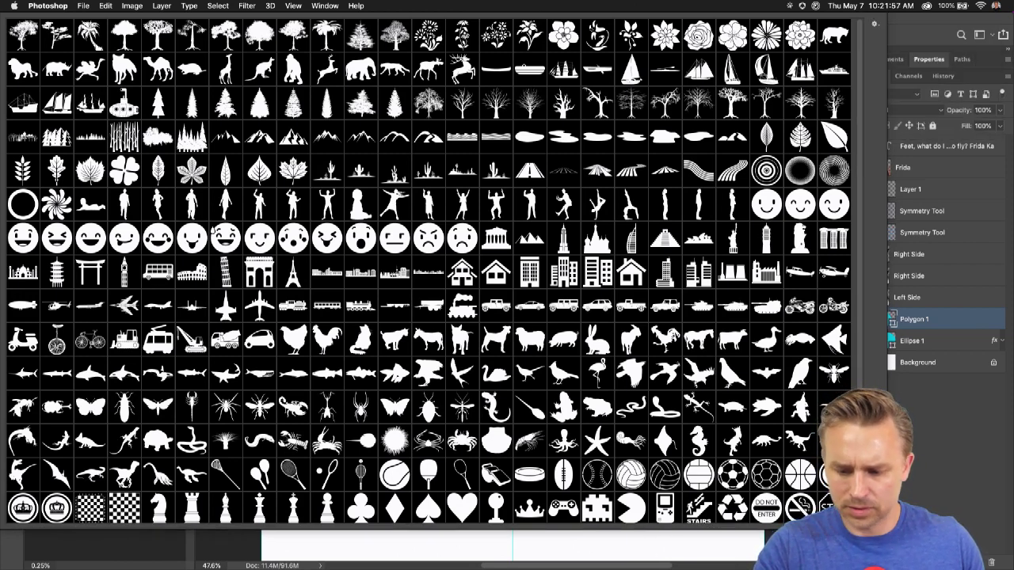
drag(883, 529, 773, 529)
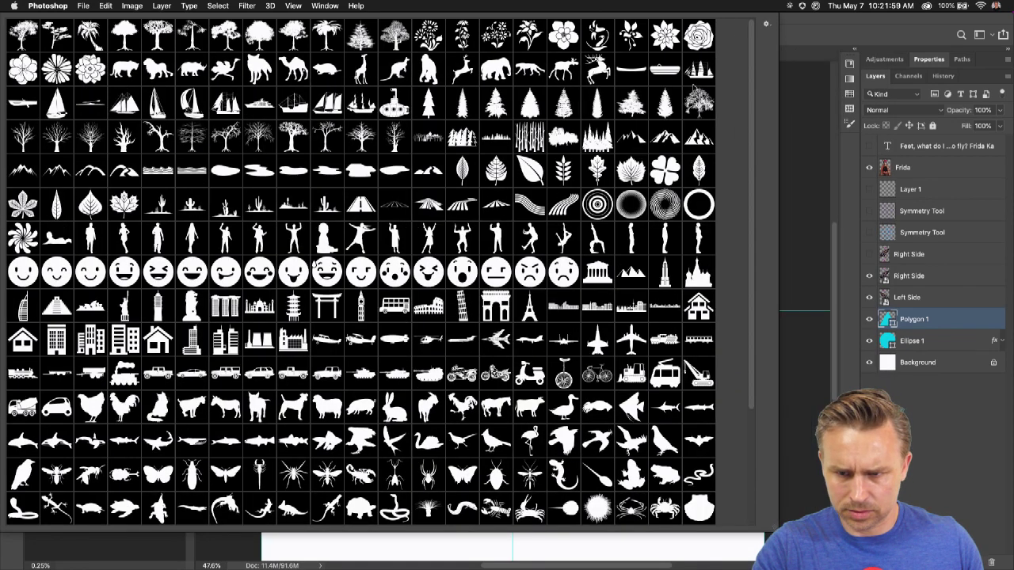
click(765, 25)
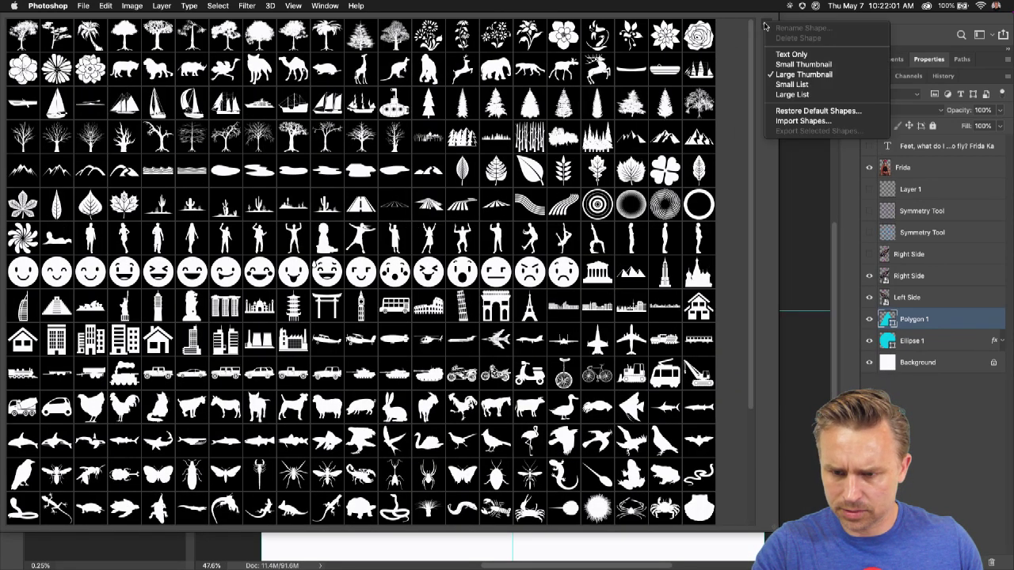
click(755, 56)
click(811, 28)
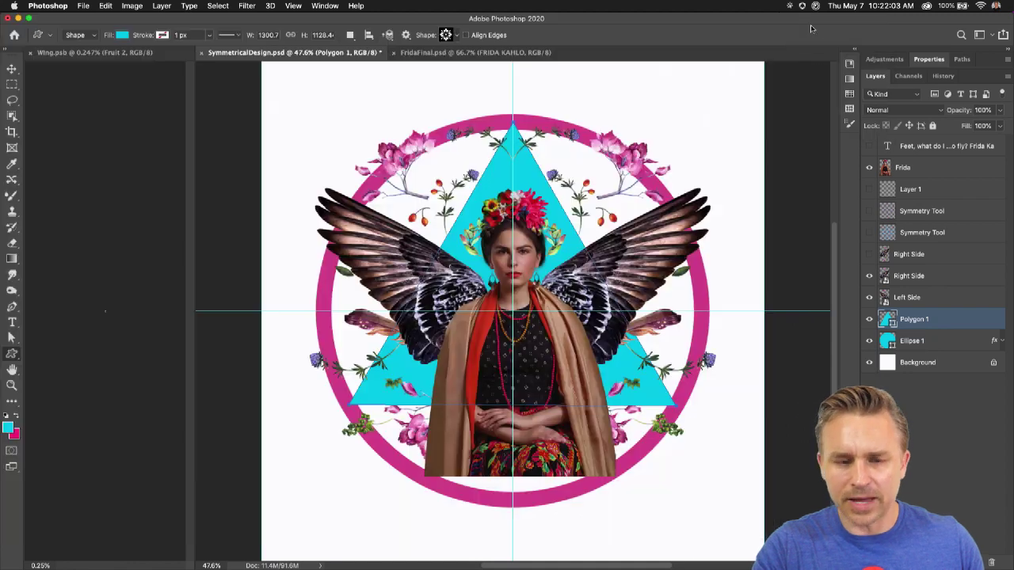
click(457, 36)
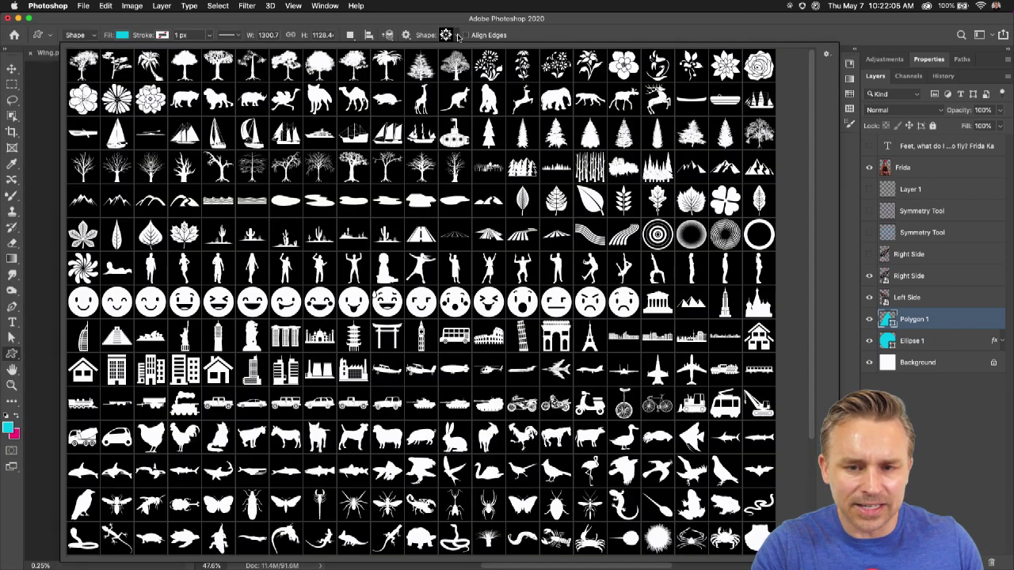
click(679, 26)
- Open the full Shapes panel, reposition it to fit on the screen, and check its display and import options
click(324, 6)
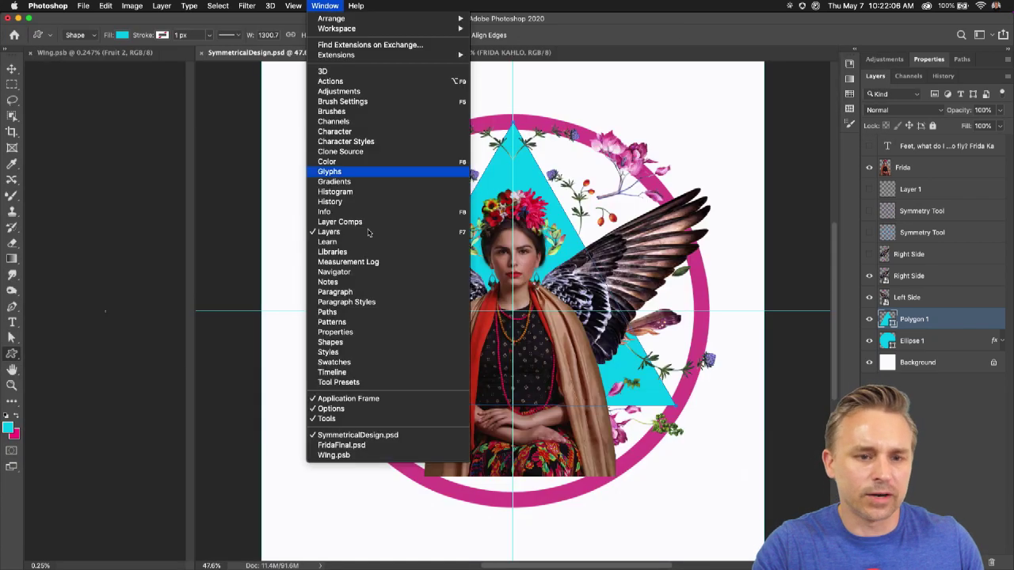
click(333, 341)
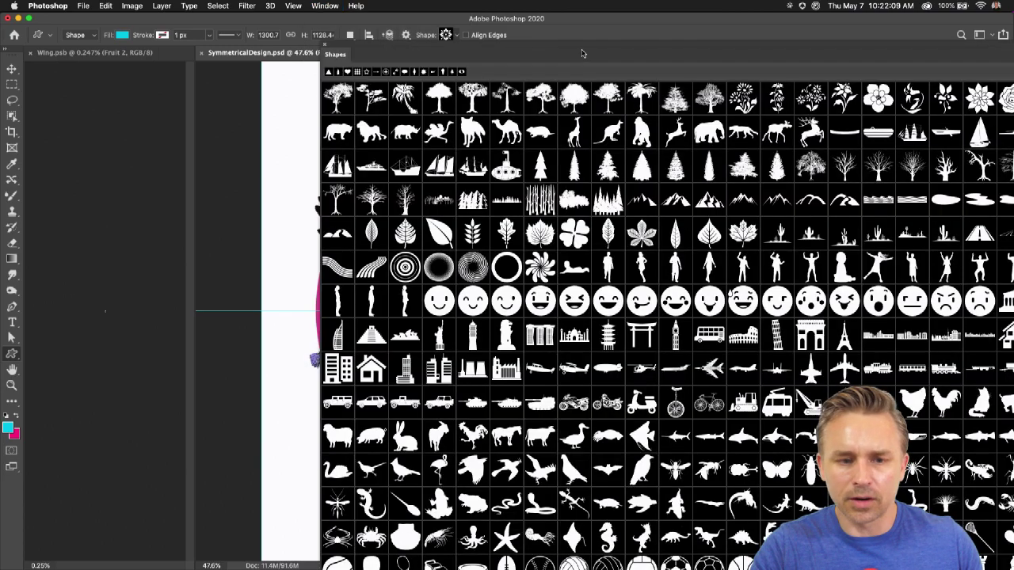
drag(582, 53, 364, 26)
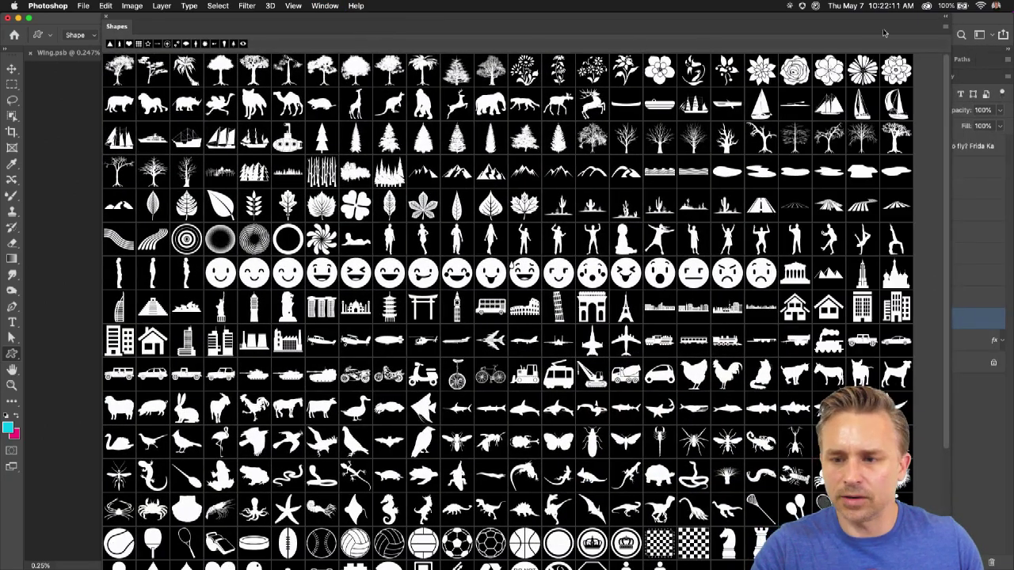
click(947, 27)
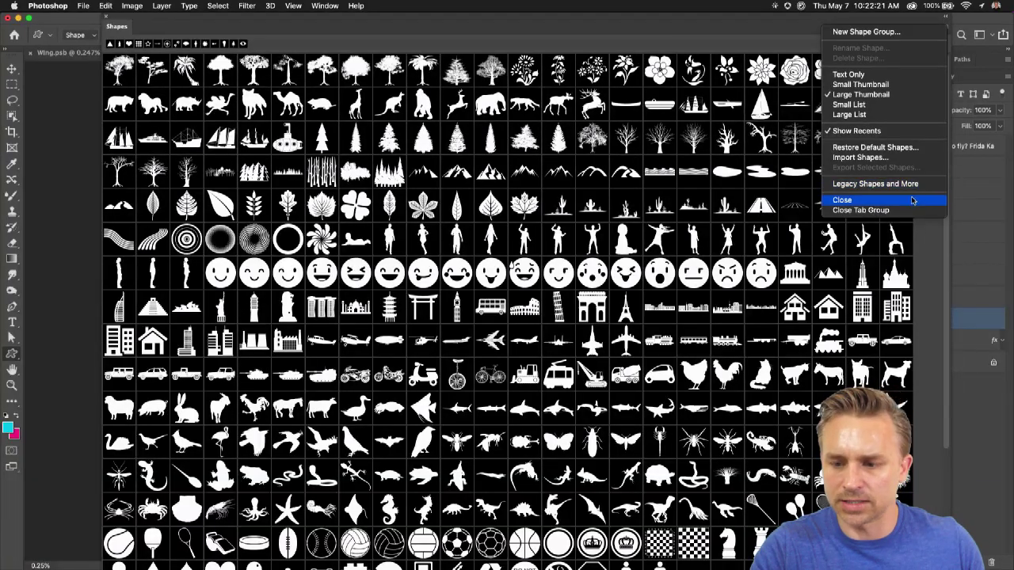
click(537, 153)
- Browse the available shapes down to Legacy Shapes and More, pick a flowering branch, and close the Shapes panel
scroll(539, 190, down, 10)
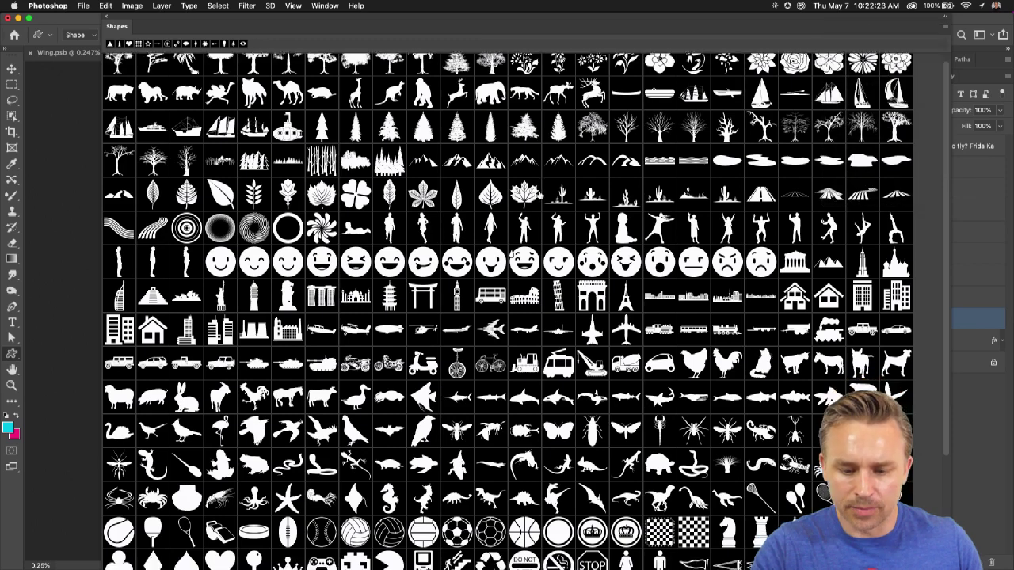
scroll(537, 189, down, 2)
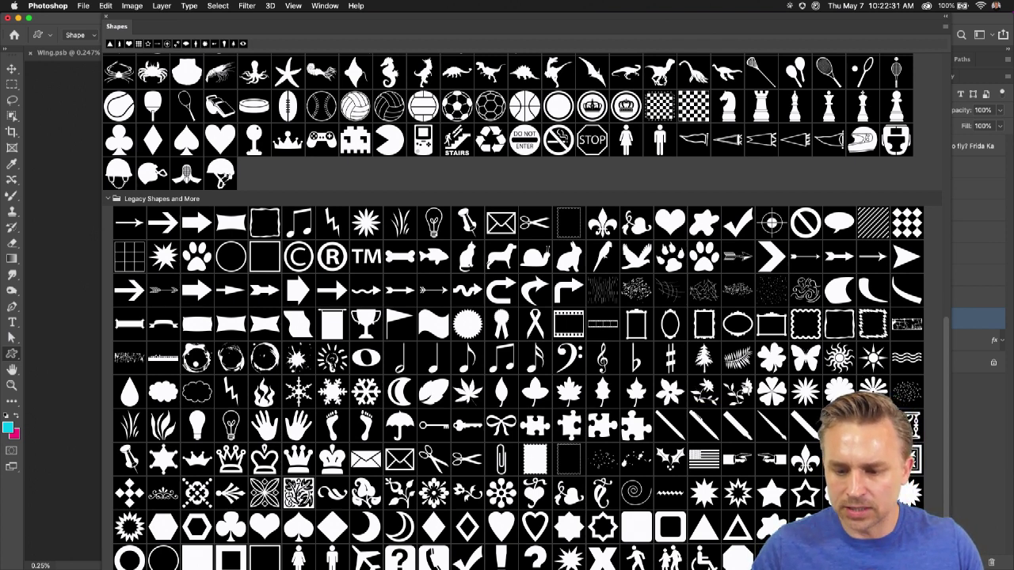
click(744, 391)
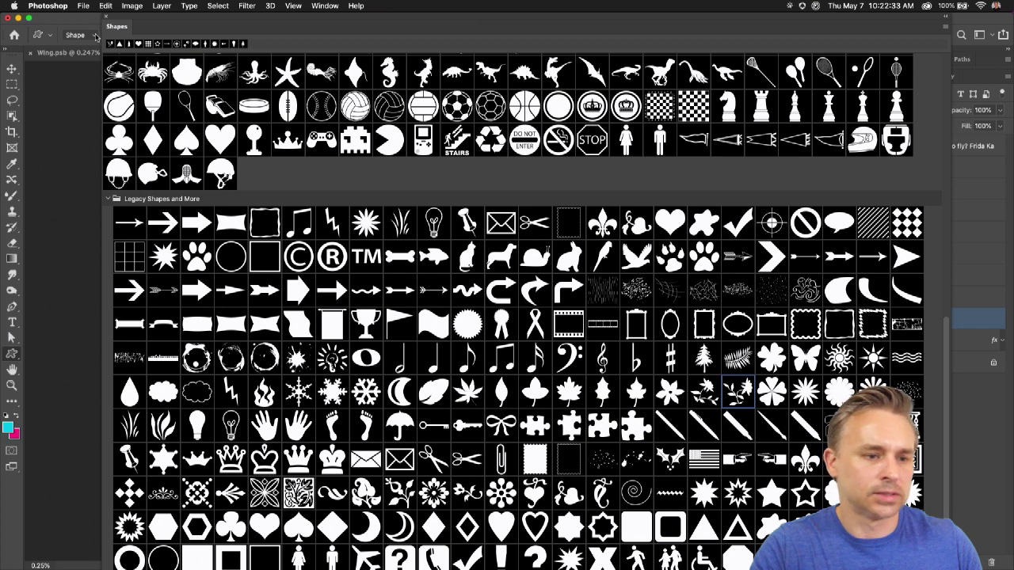
key(Return)
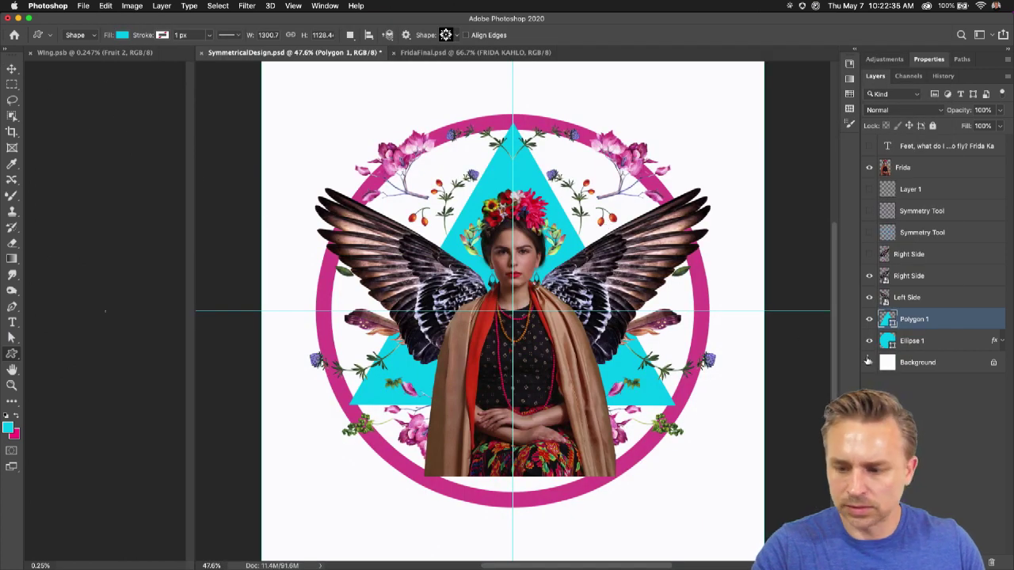
- Draw the Floral Ornament 2 custom shape about 258 × 258 px between the triangle and the right wing, and switch to the Move tool
key(super+alt+shift+n)
drag(591, 143, 645, 234)
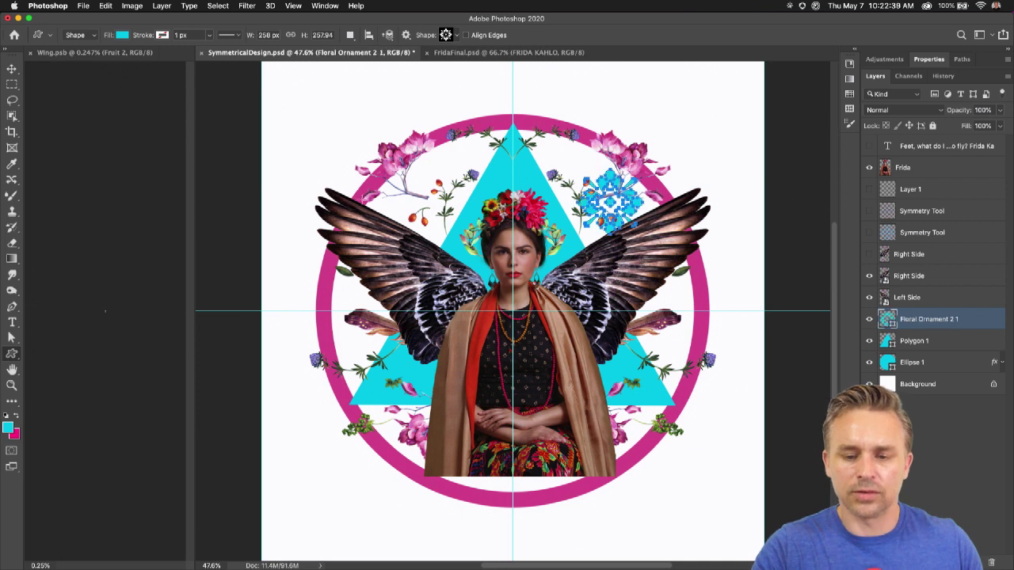
click(12, 69)
drag(513, 204, 513, 237)
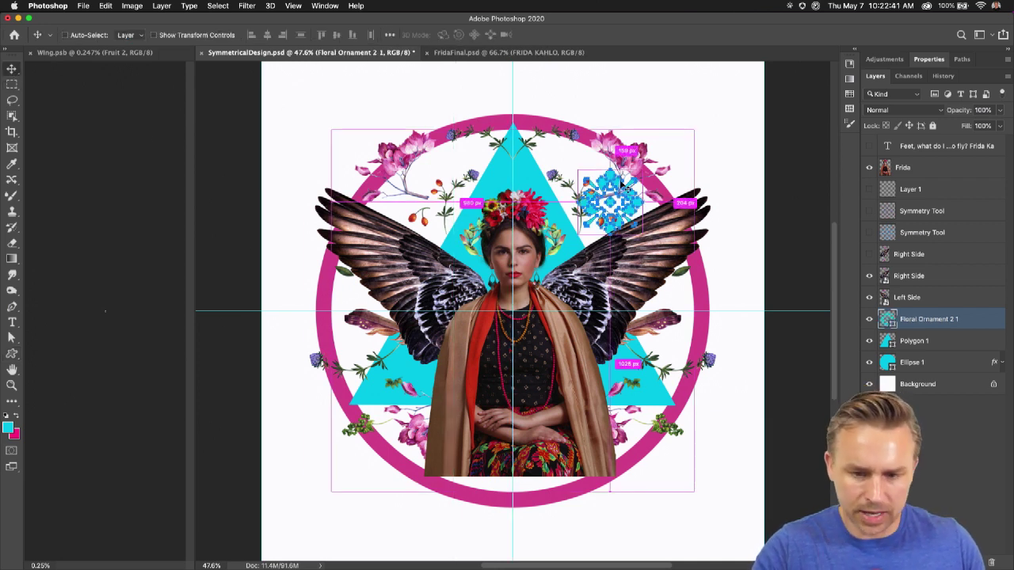
- Recolour the floral ornament with the pink sampled from the ring
double_click(887, 319)
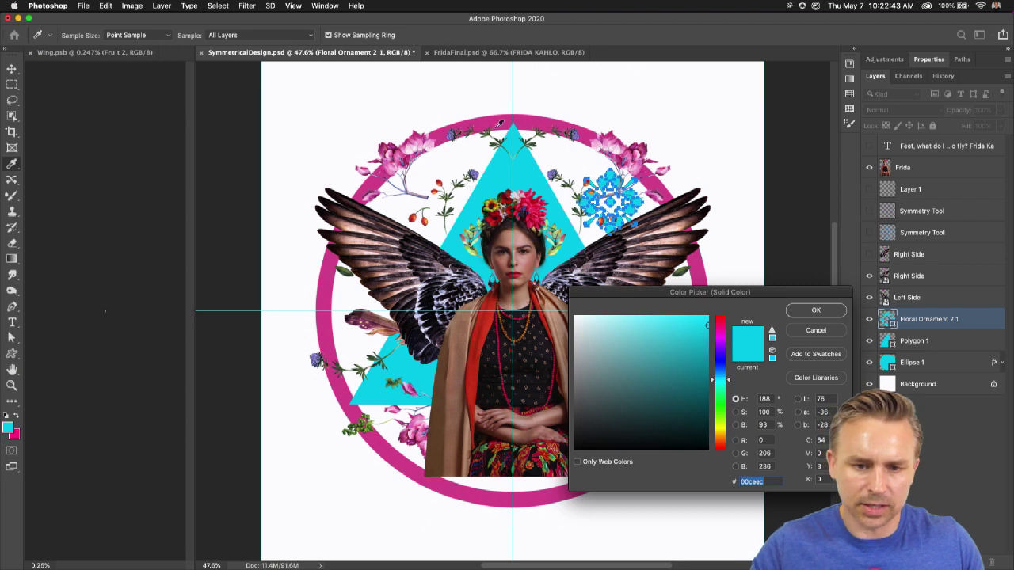
click(500, 123)
key(Return)
- Scale the floral ornament to about 471% and centre it behind Frida at X 1000 px, Y 942.5 px
key(ctrl+alt+t)
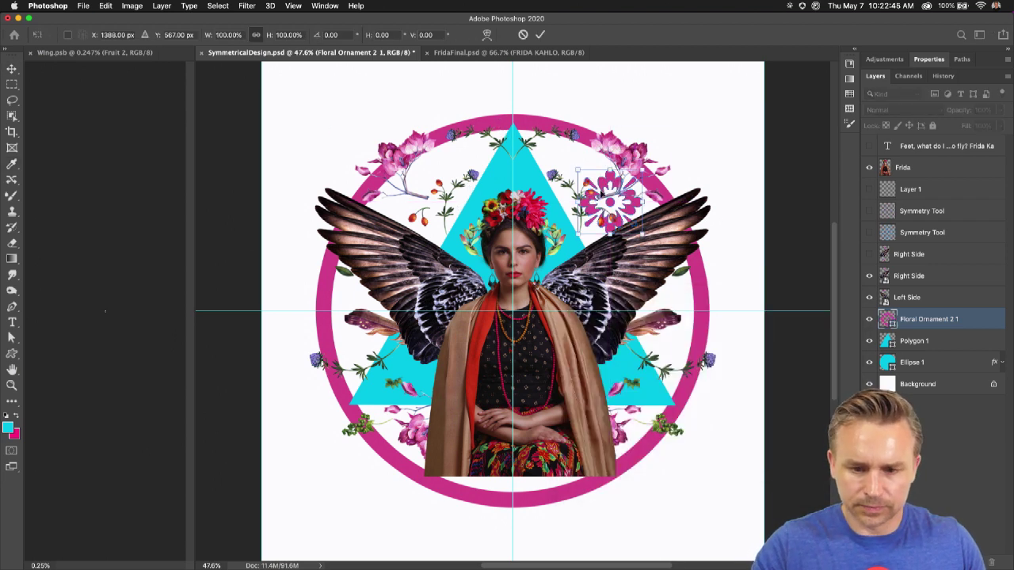
drag(605, 194, 513, 222)
drag(515, 186, 391, 111)
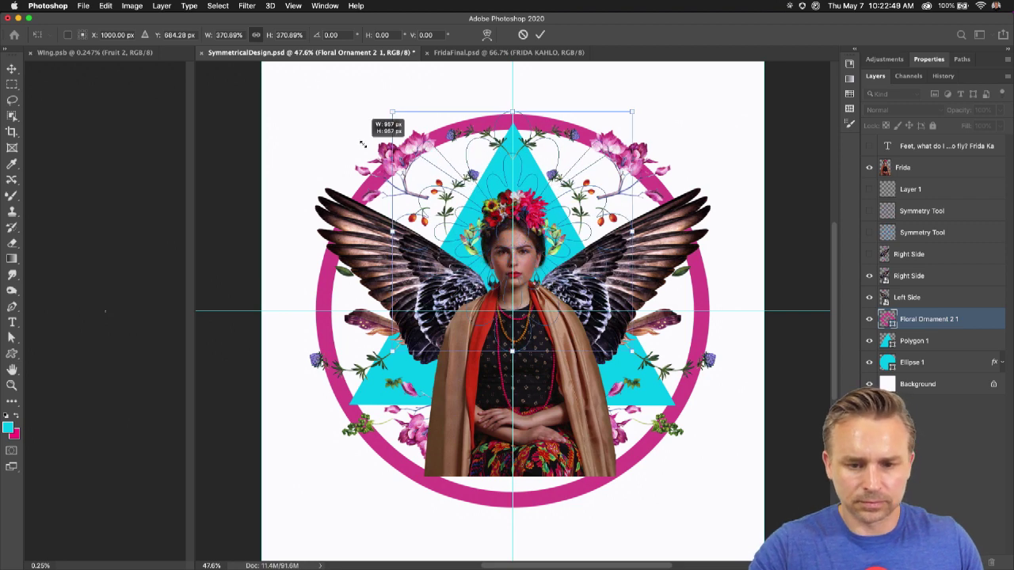
drag(432, 230, 434, 294)
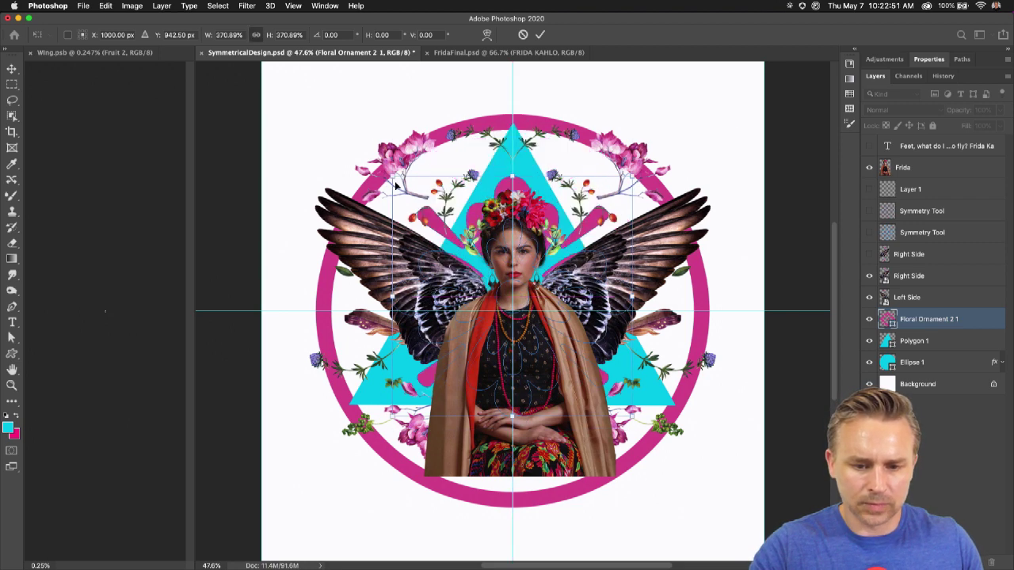
drag(393, 175, 374, 157)
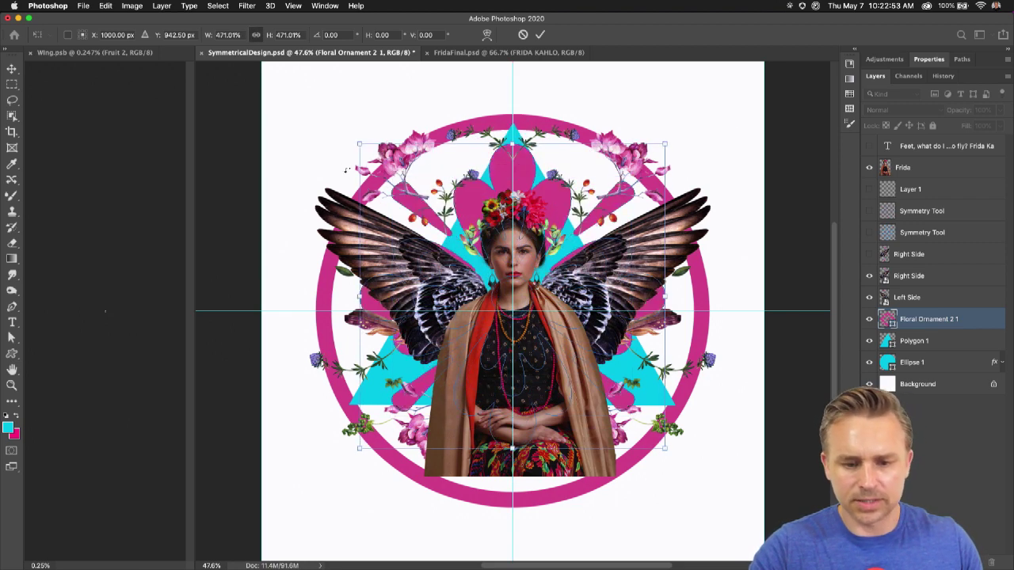
key(Return)
- Move the floral ornament layer beneath the Polygon 1 triangle and lower its opacity to about 48%
drag(920, 327, 919, 353)
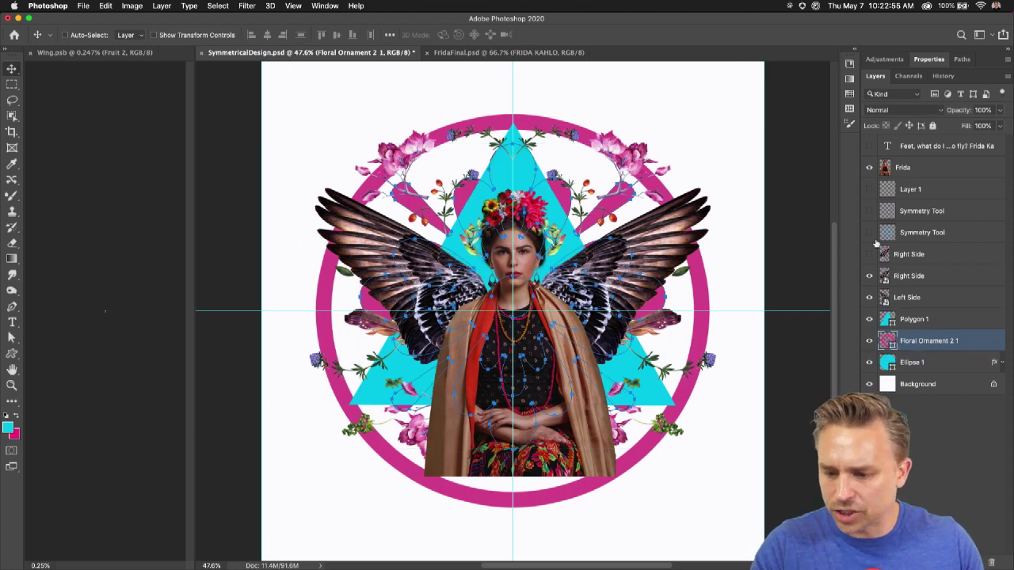
click(897, 109)
click(970, 129)
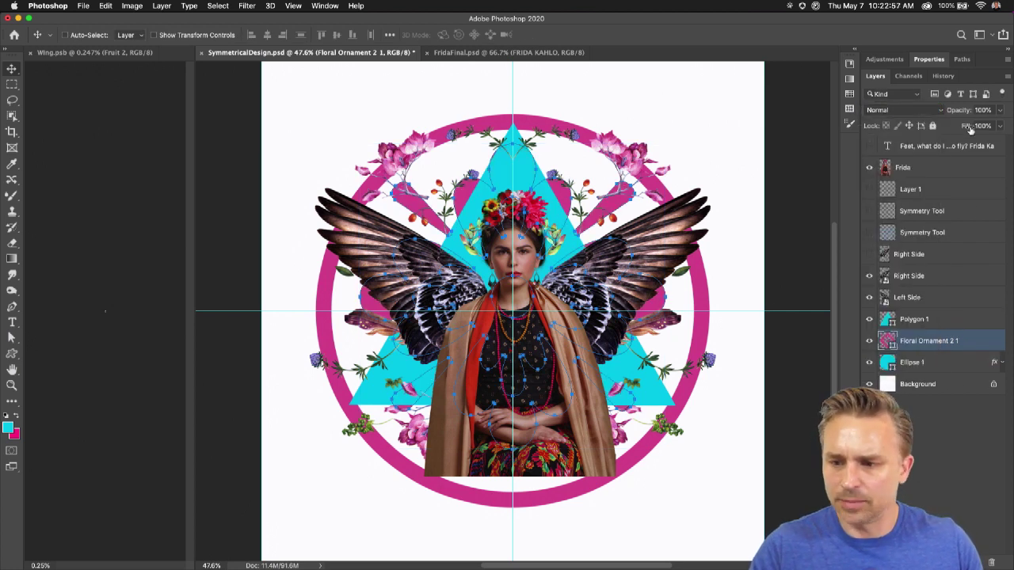
drag(974, 111, 928, 114)
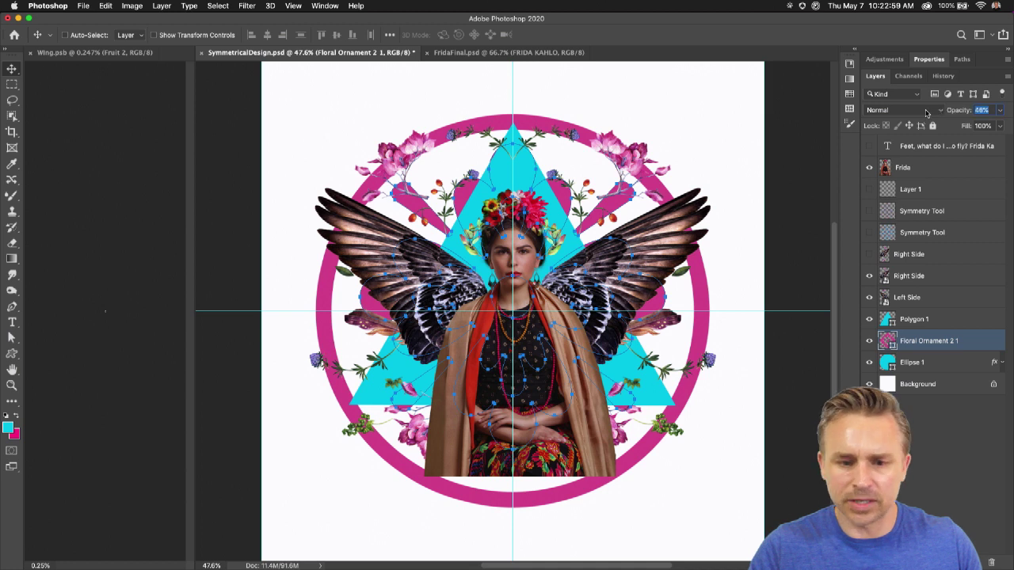
key(Return)
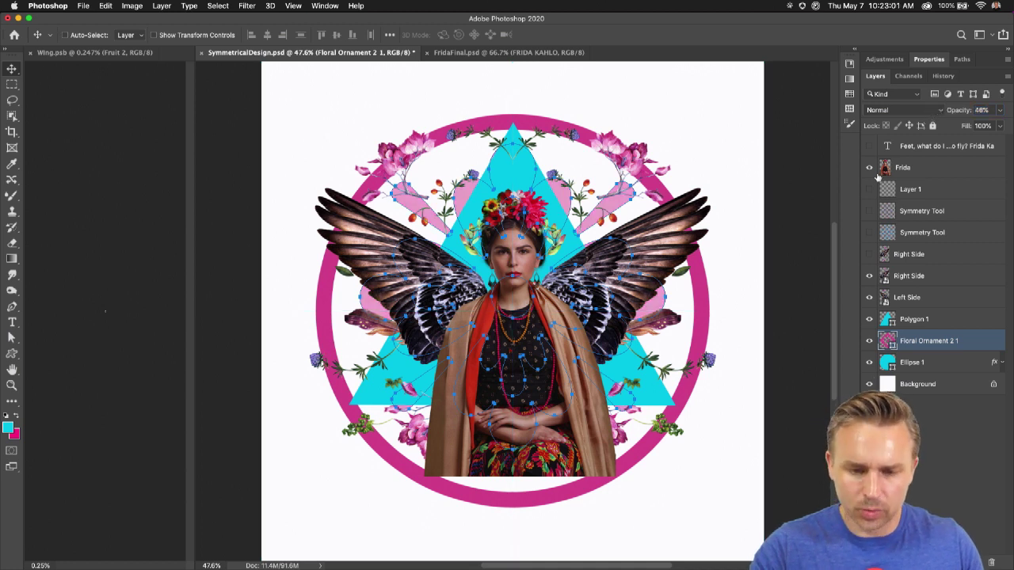
- Select the Left Side layer in SymmetricalDesign.psd and hide the guides for a clean view of the artwork
click(12, 98)
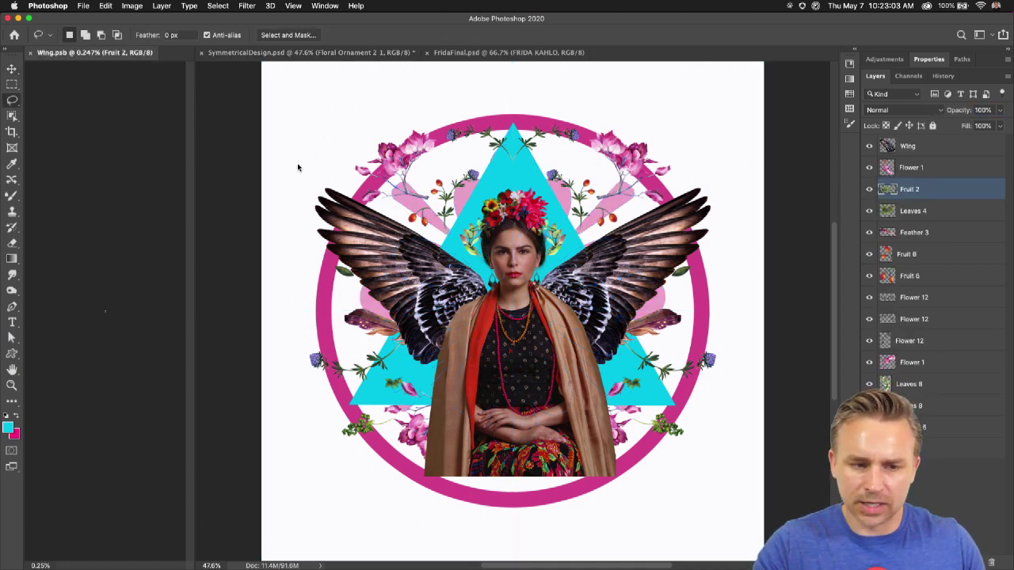
key(super+semicolon)
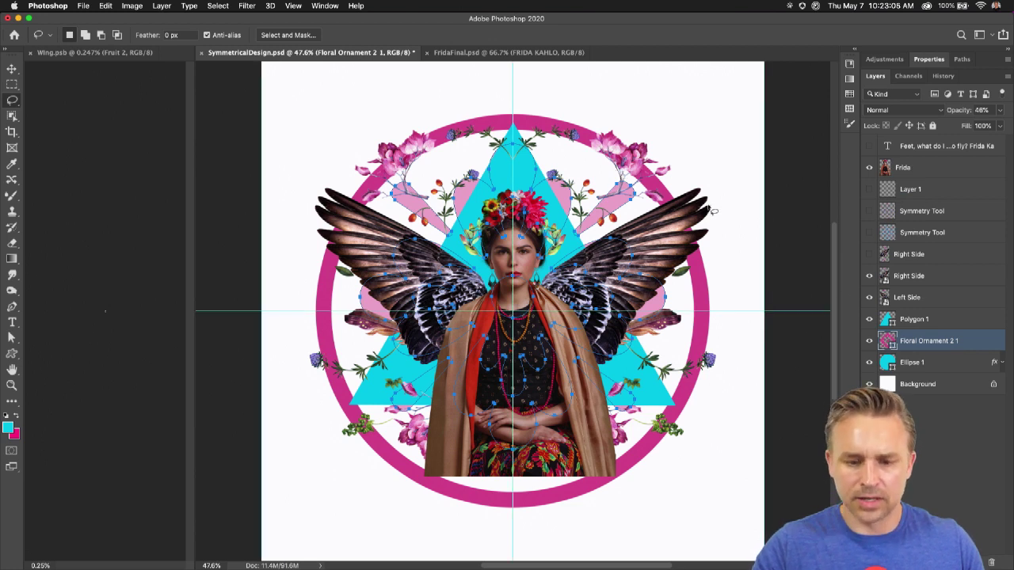
click(941, 301)
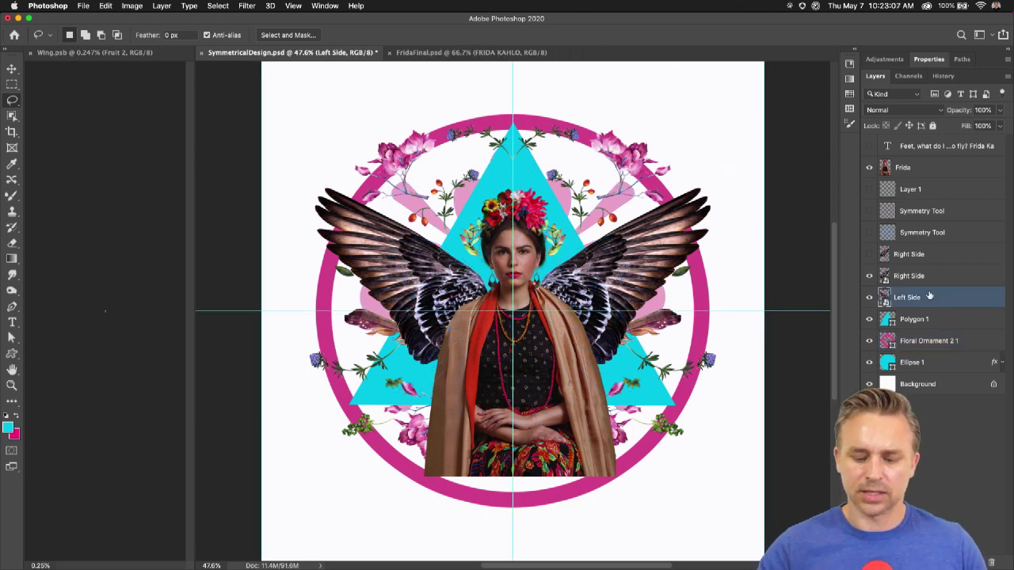
key(super+semicolon)
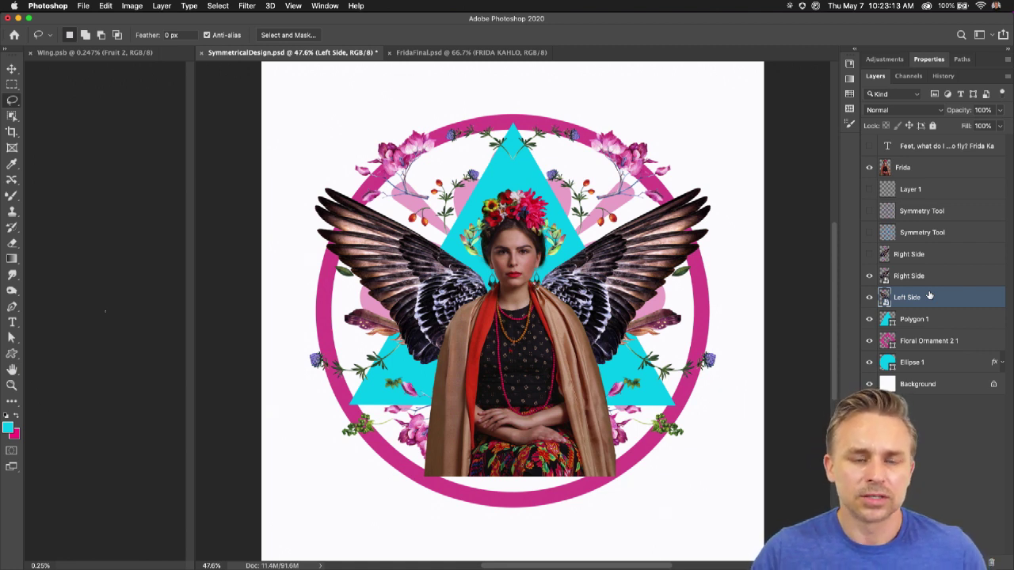
click(323, 6)
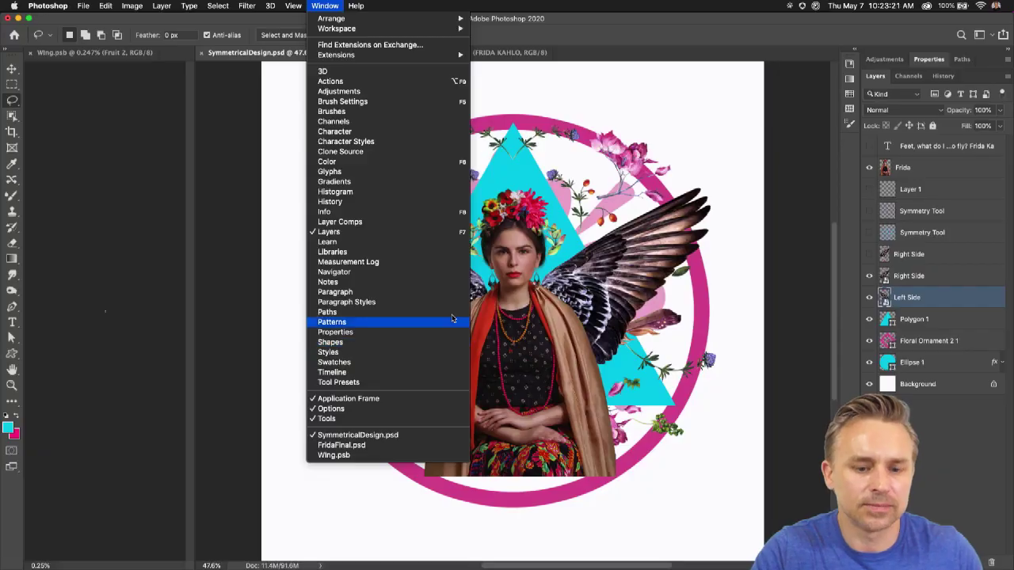
key(Escape)
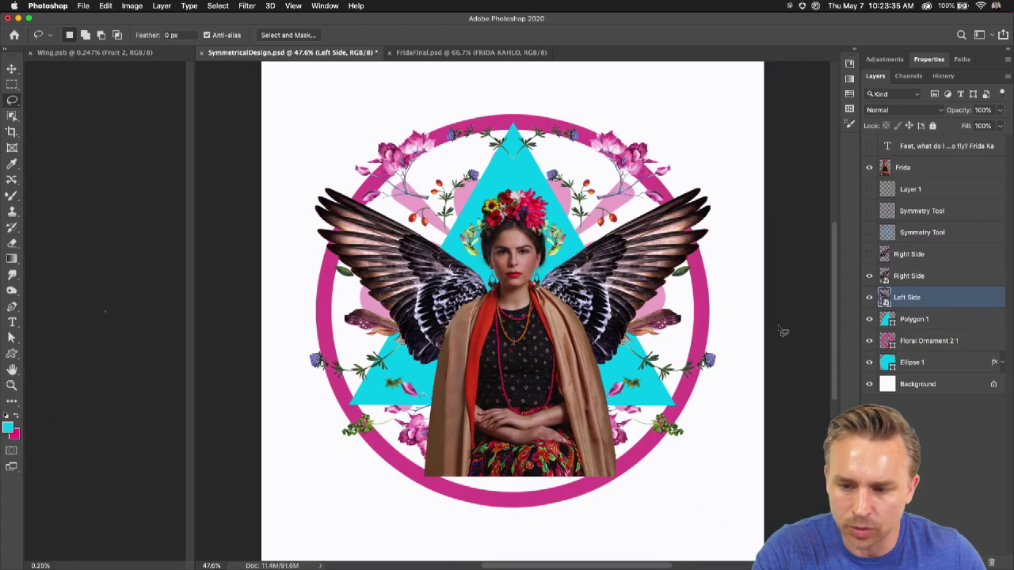
- Add a Black & White adjustment clipped to the Frida layer, with Reds at 95, Yellows at 168 and Greens at -82
click(934, 167)
click(953, 563)
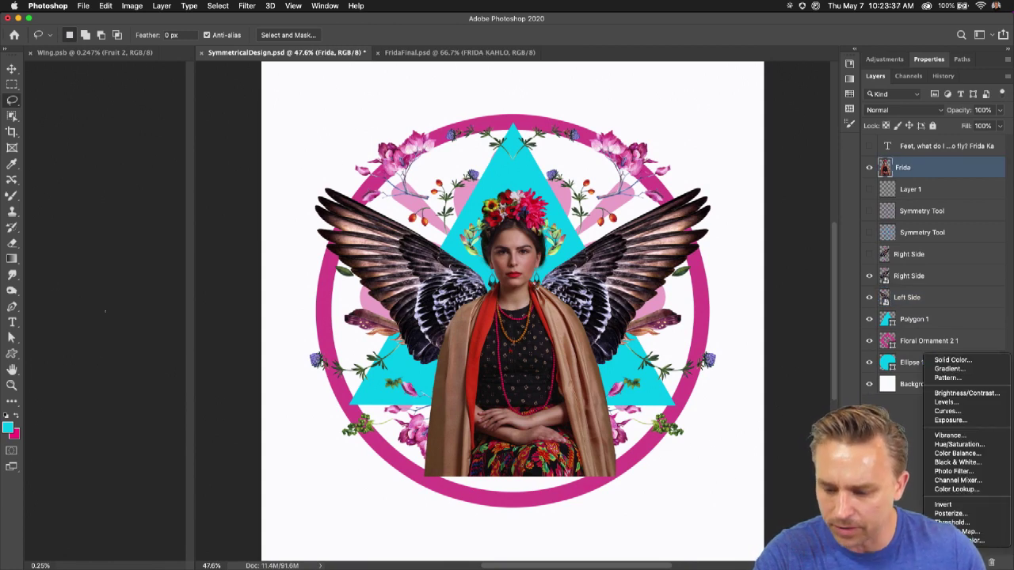
click(982, 462)
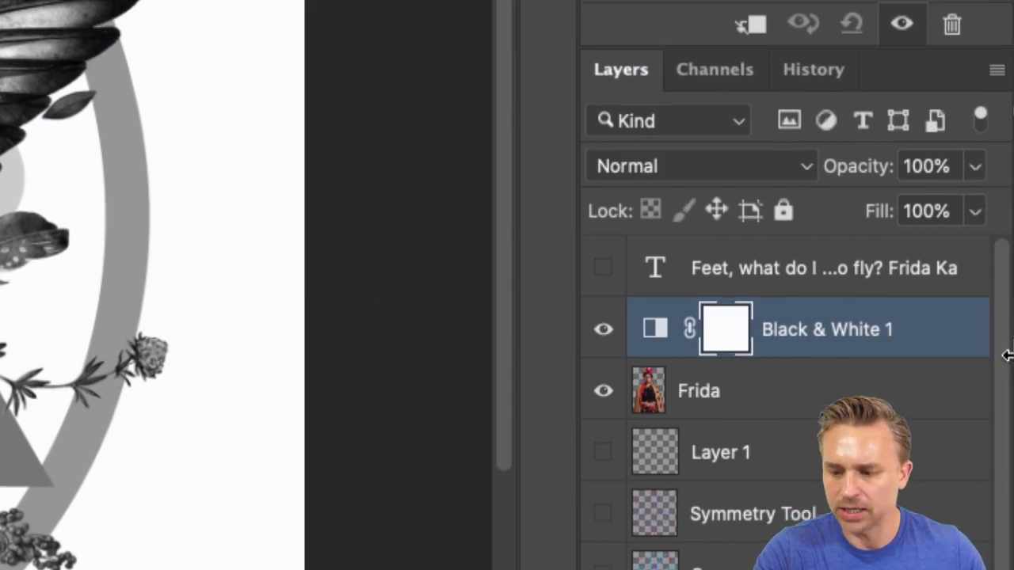
alt+click(909, 353)
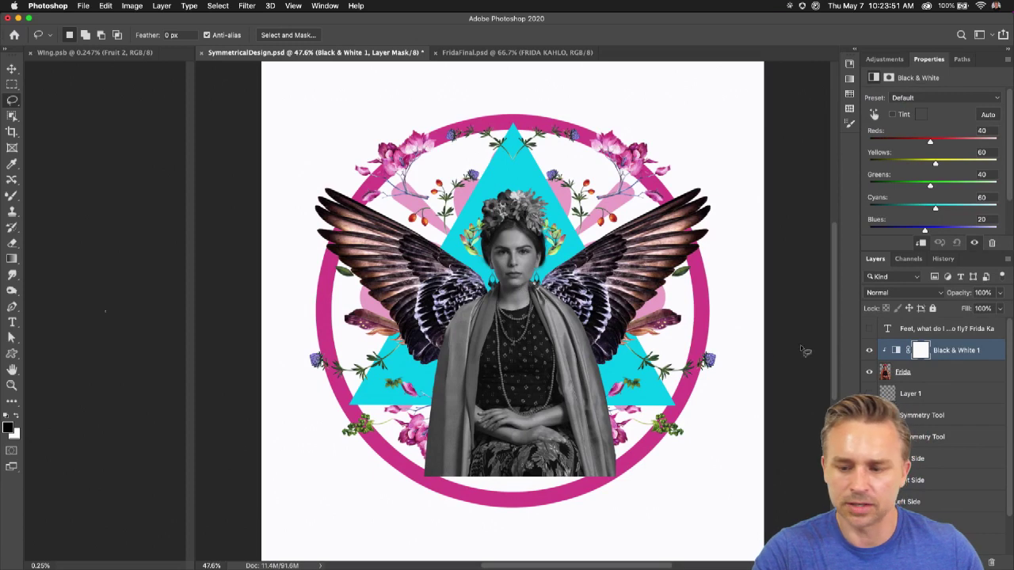
mouse_move(936, 163)
mouse_down()
mouse_move(963, 164)
mouse_move(953, 142)
mouse_move(944, 146)
mouse_up()
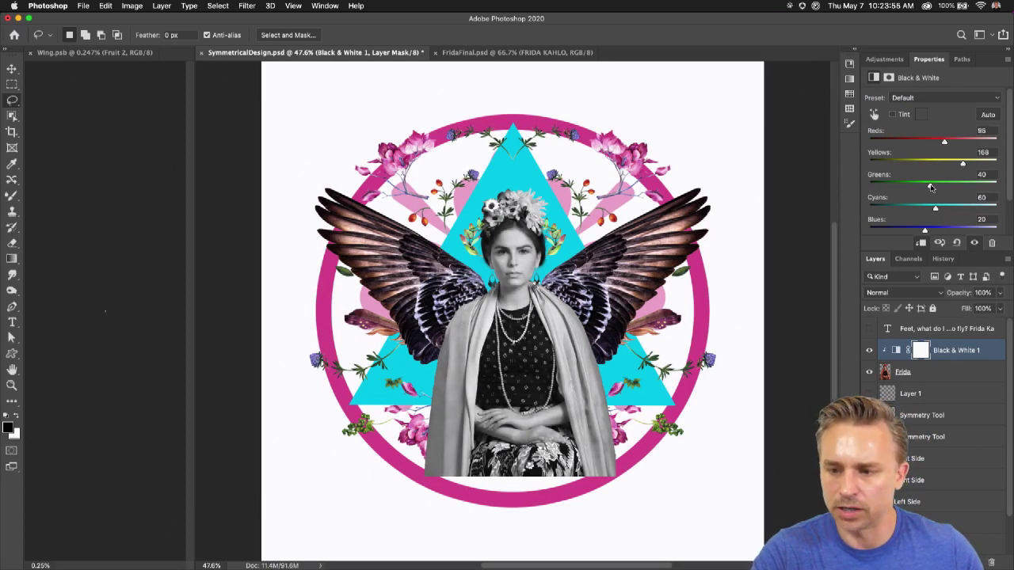
drag(931, 187, 902, 190)
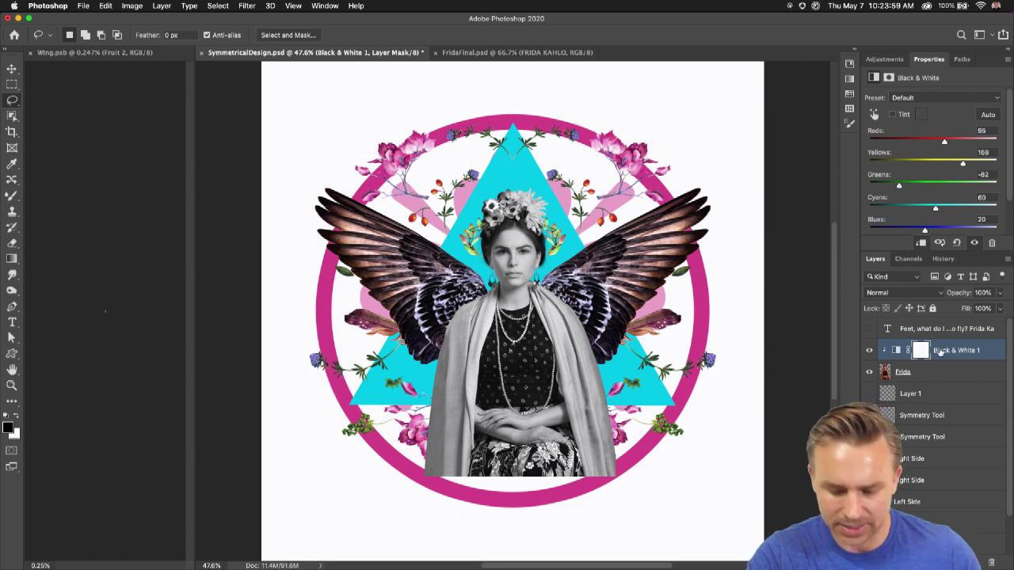
- Try copying Frida's Black & White adjustment down to the Right Side wing layer, and discard the copy
drag(941, 352, 938, 483)
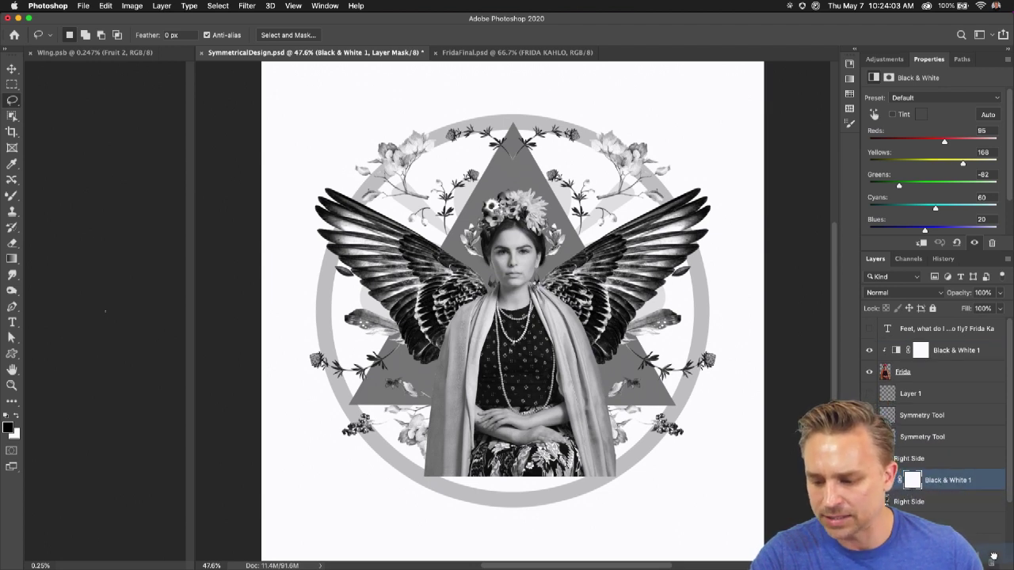
drag(994, 557, 993, 559)
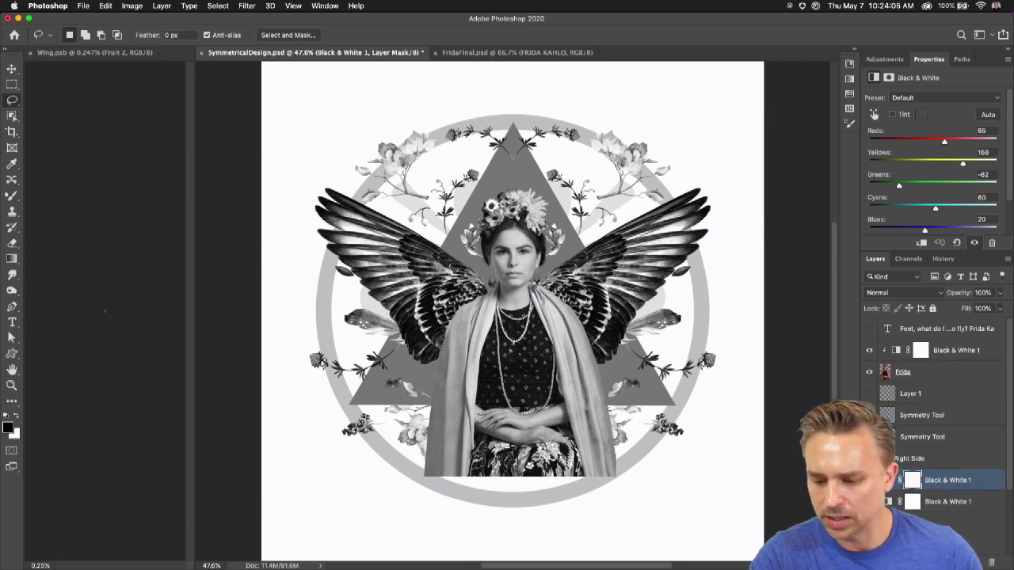
- In Wing.psb, add a Black & White adjustment clipped to the Wing layer with Reds 300 and Yellows 178, and save
key(ctrl+shift+Tab)
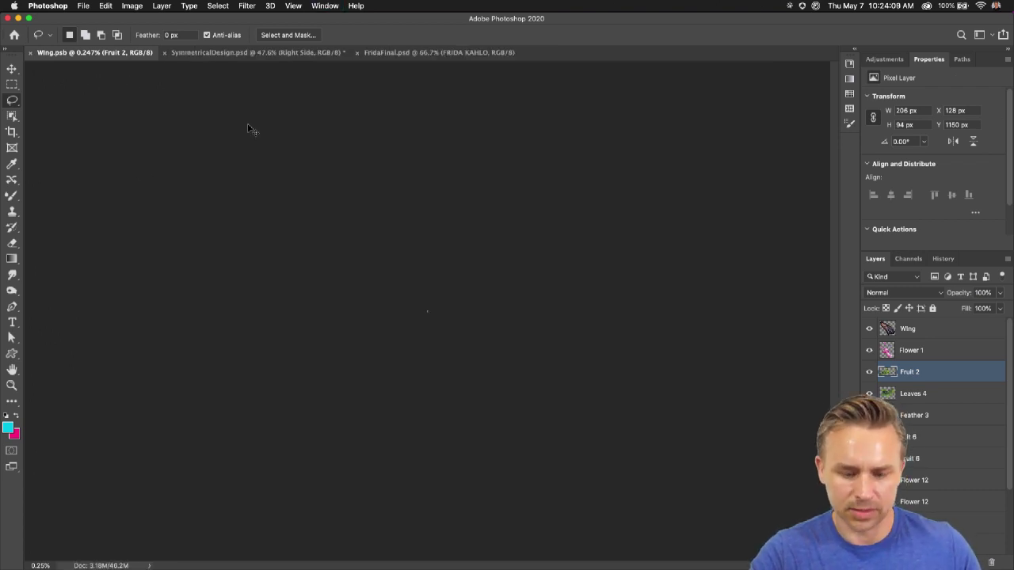
key(ctrl+0)
click(924, 332)
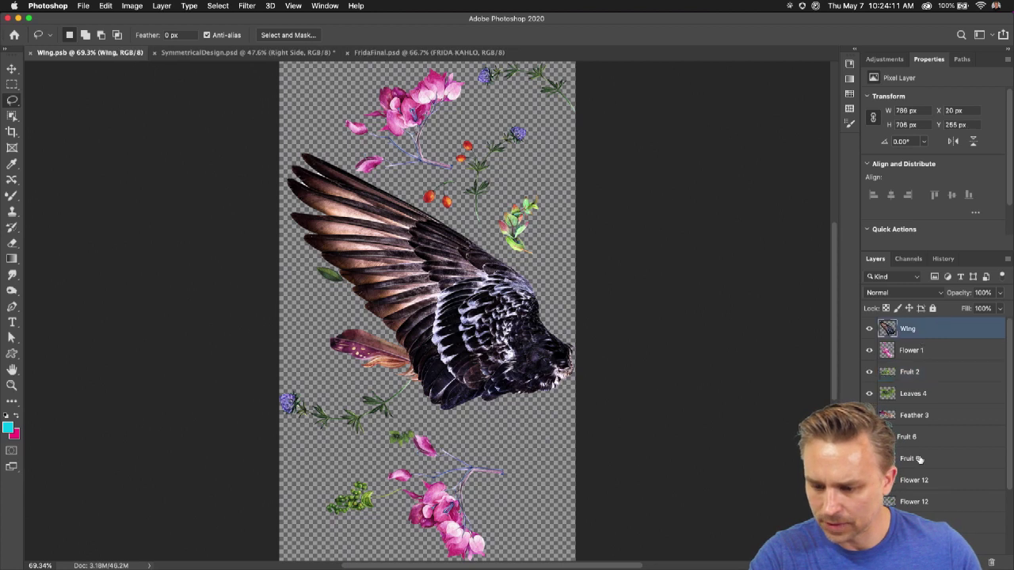
click(939, 562)
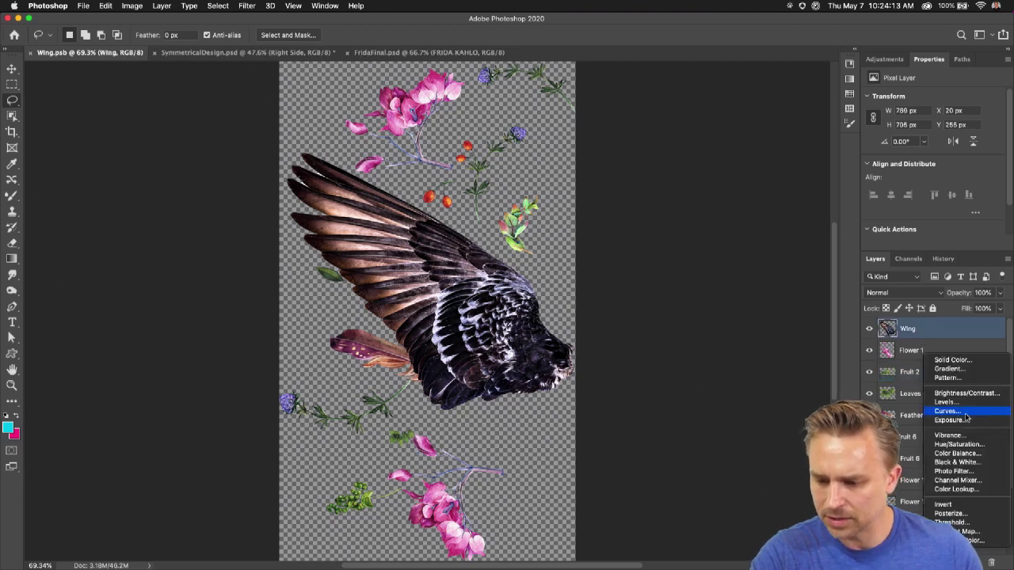
click(958, 462)
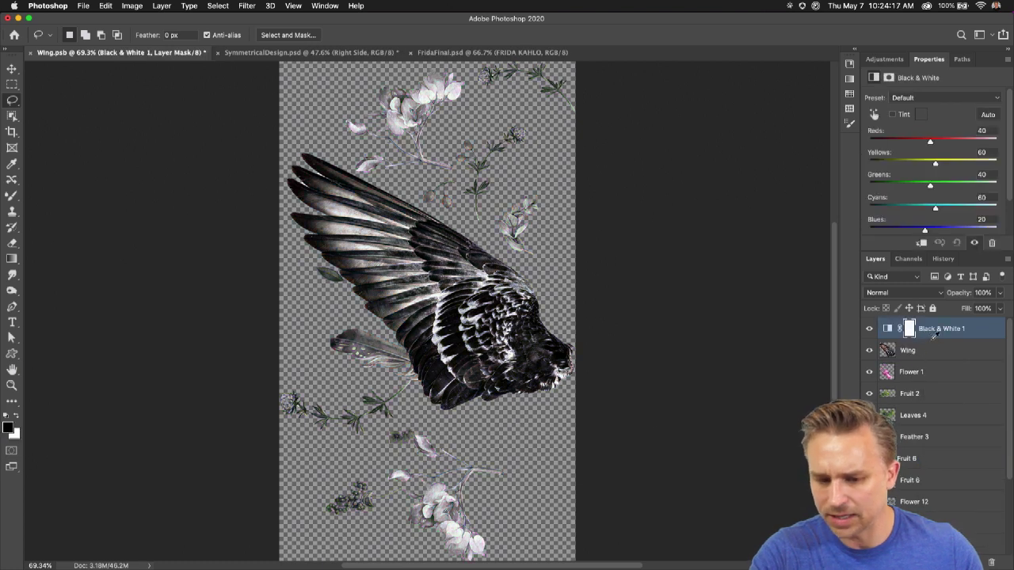
alt+click(911, 339)
drag(936, 163, 996, 141)
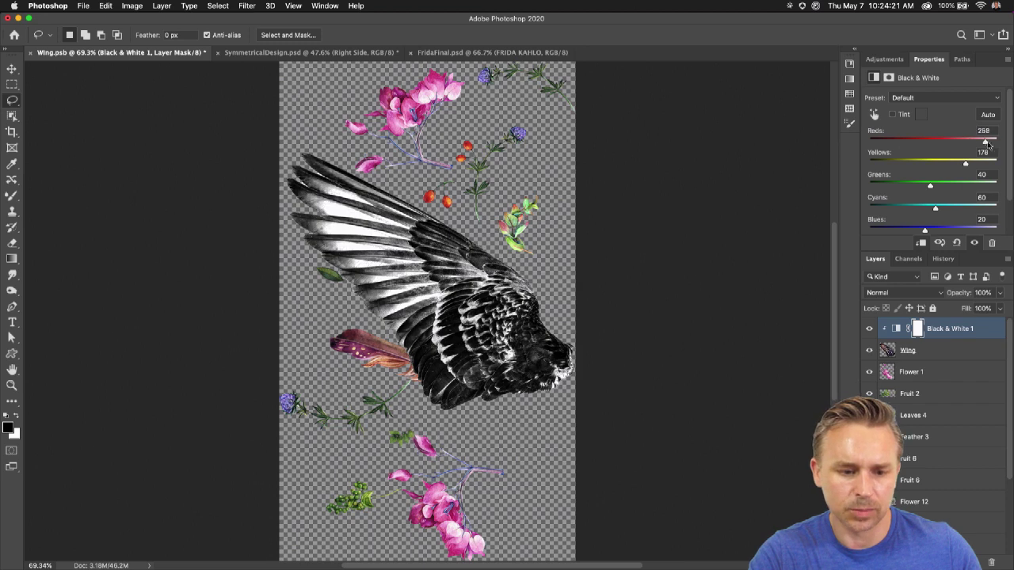
key(super+s)
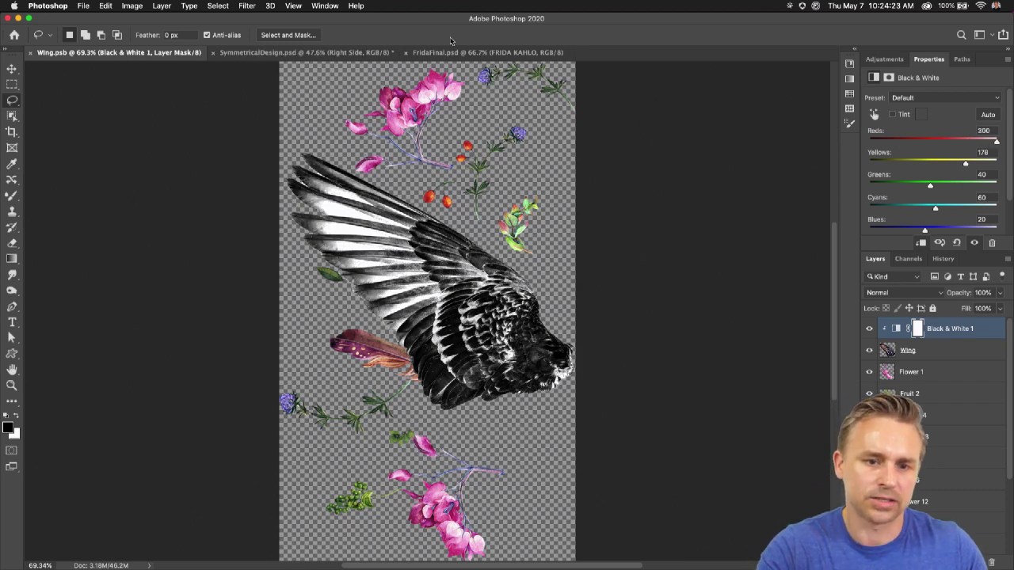
- Return to SymmetricalDesign.psd and delete the two Black & White adjustment layers above the wing layers
click(440, 51)
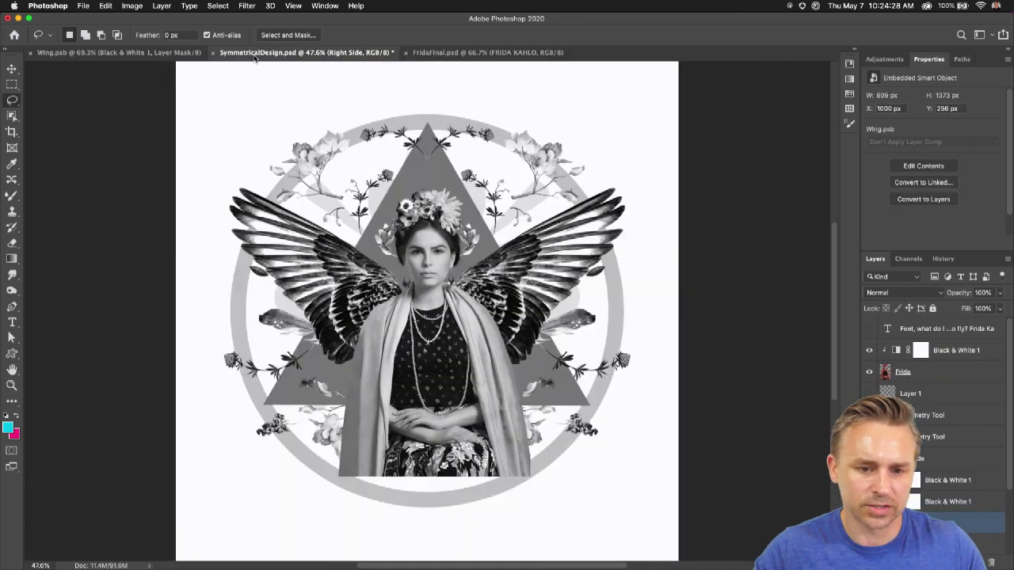
click(255, 53)
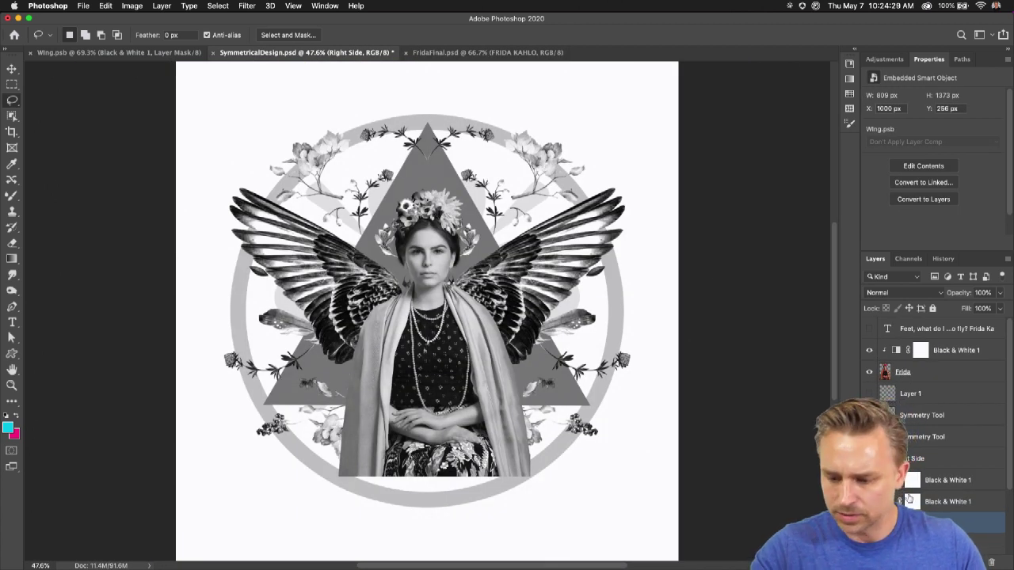
click(942, 480)
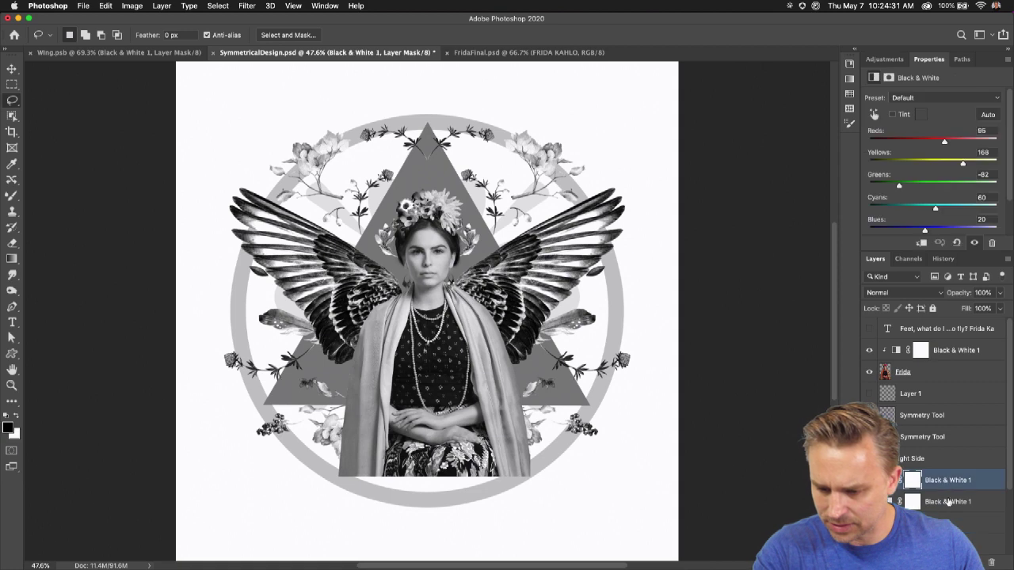
shift+click(911, 501)
key(Delete)
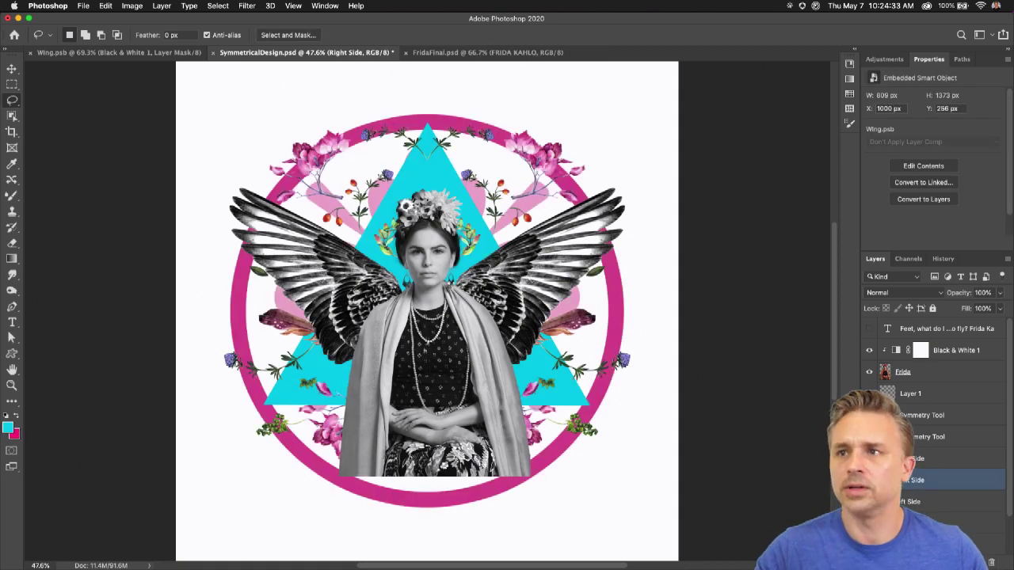
key(super+h)
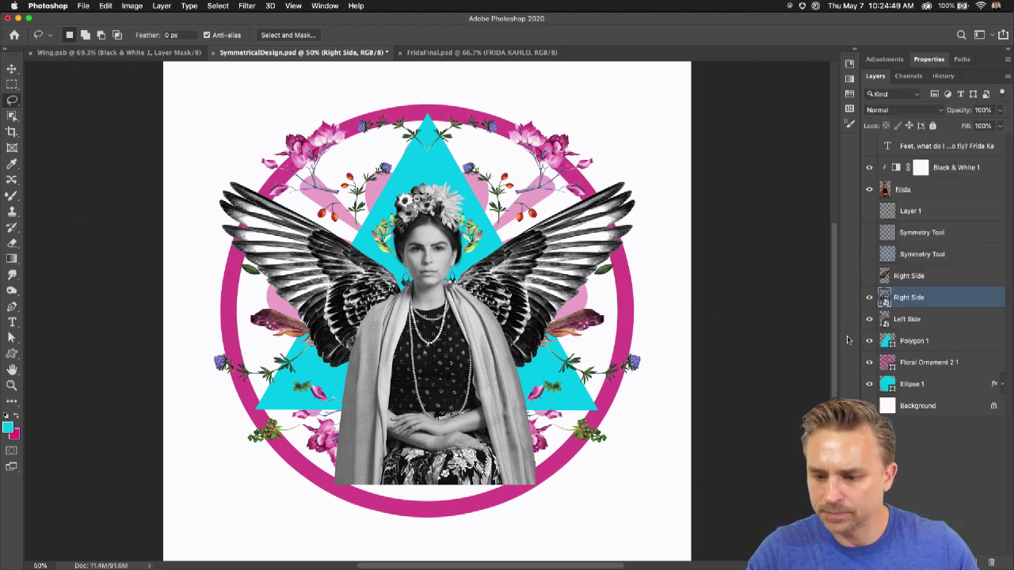
- Send the Floral Ornament 2 1 layer repeatedly to the front and back of the stack, leaving it directly above Background
click(909, 365)
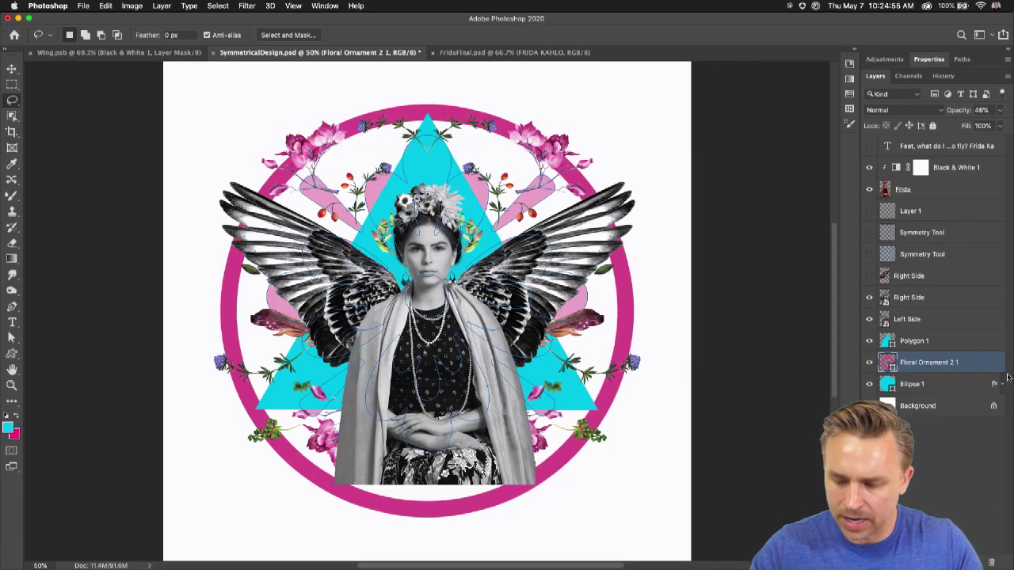
key(super+shift+bracketright)
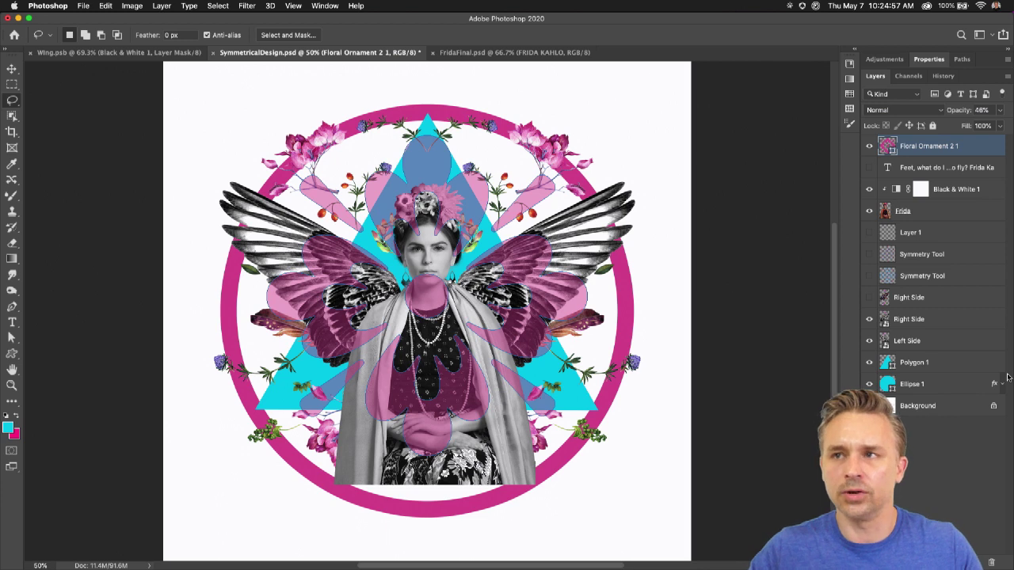
key(super+shift+bracketleft)
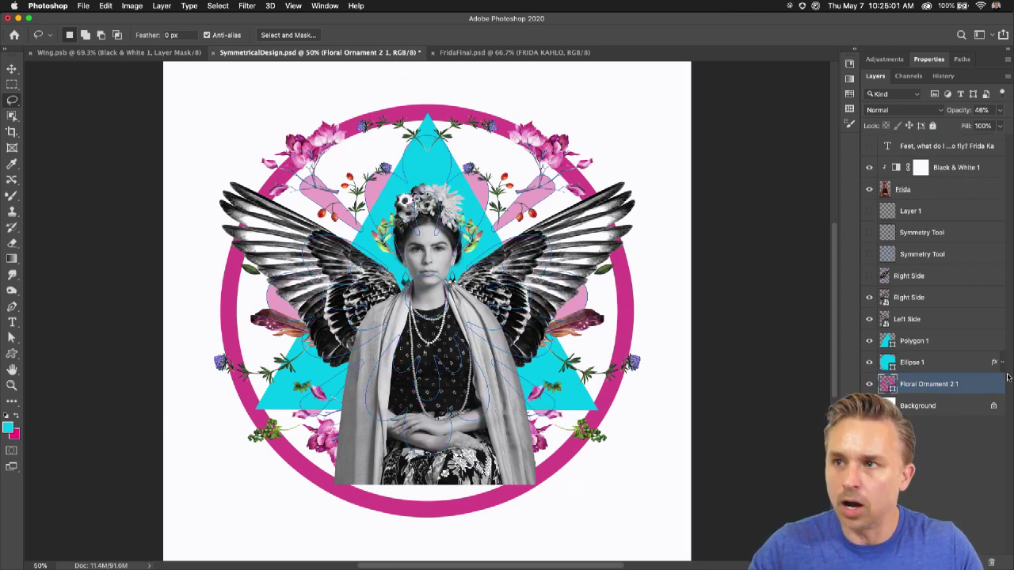
key(super+shift+bracketright)
key(super+shift+bracketleft)
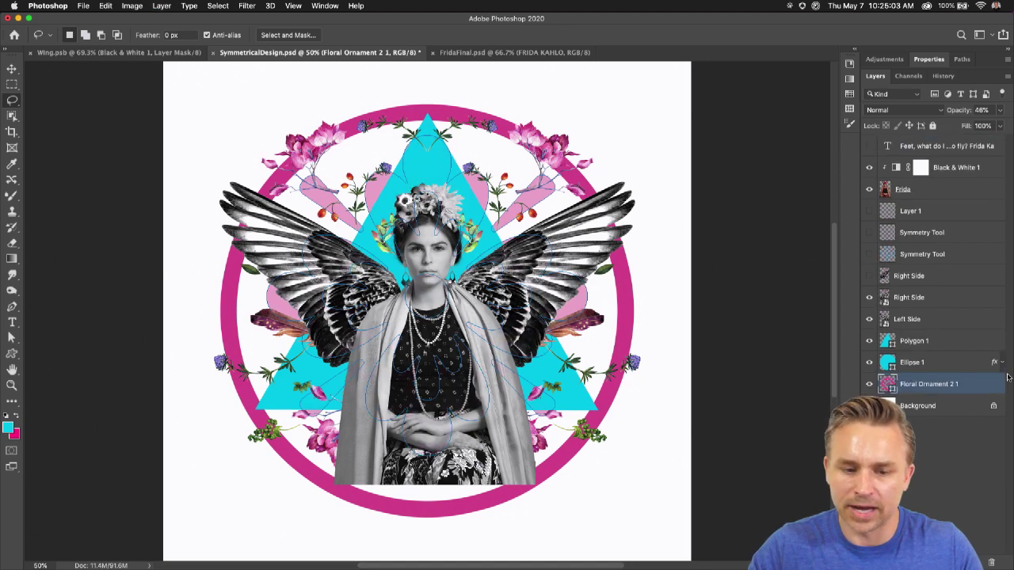
key(super+shift+bracketright)
key(super+shift+bracketleft)
key(super+shift+bracketright)
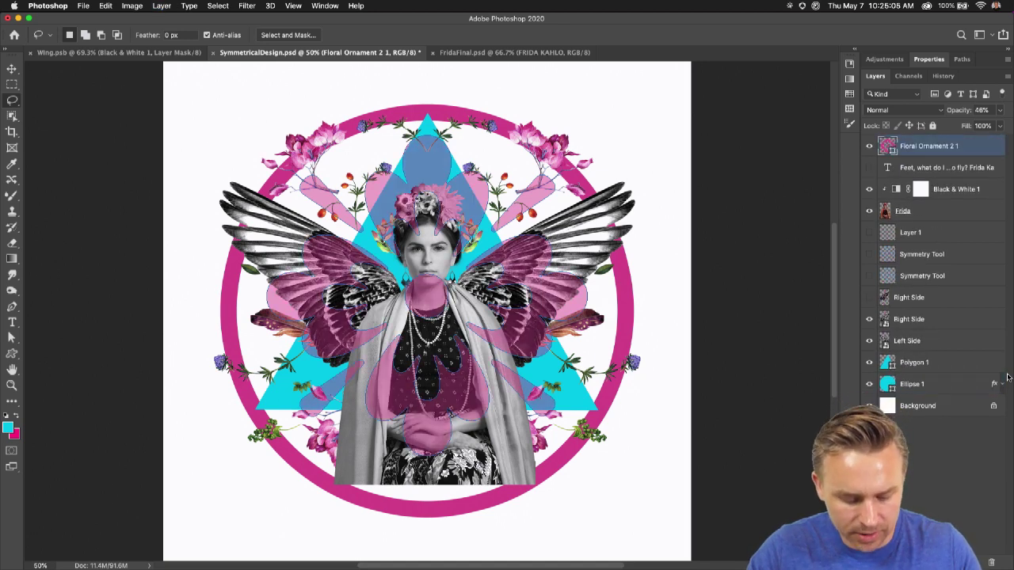
key(super+shift+bracketleft)
key(super+shift+bracketright)
key(super+shift+bracketleft)
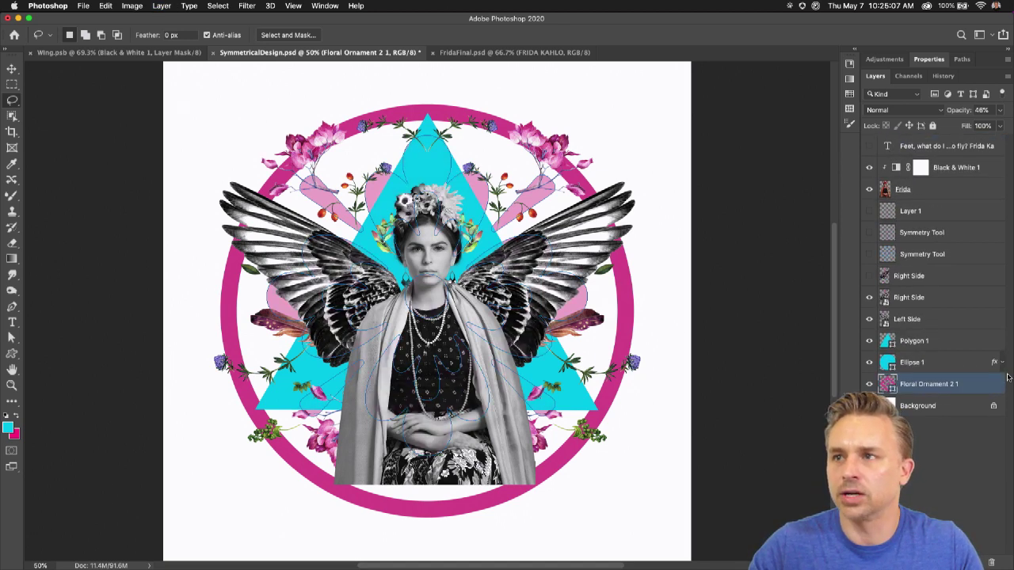
key(super+shift+bracketright)
key(super+shift+bracketleft)
- Move the floral ornament layer up one level at a time past the wing and Symmetry Tool layers, and back beneath Ellipse 1
key(super+bracketright)
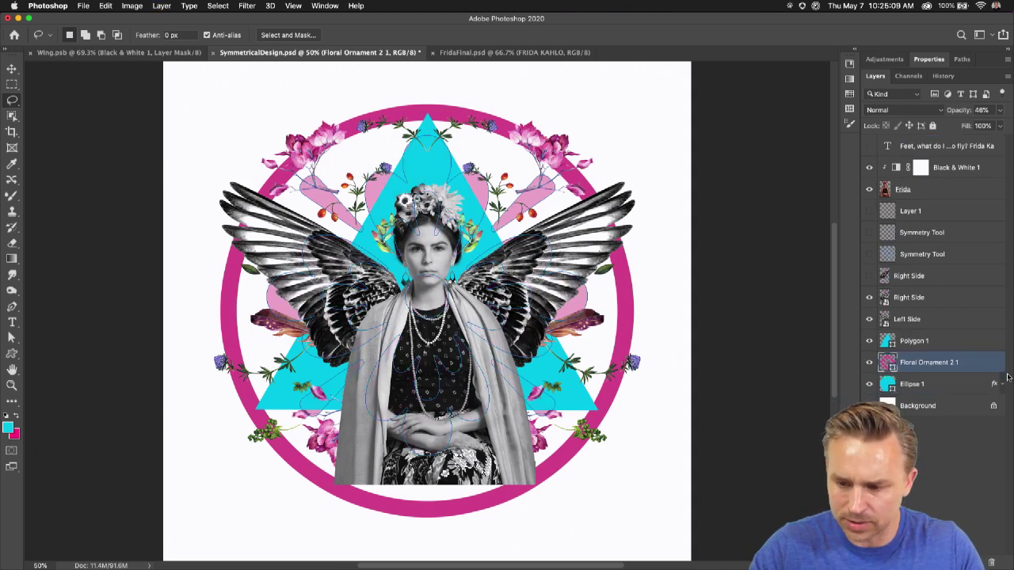
key(super+bracketright)
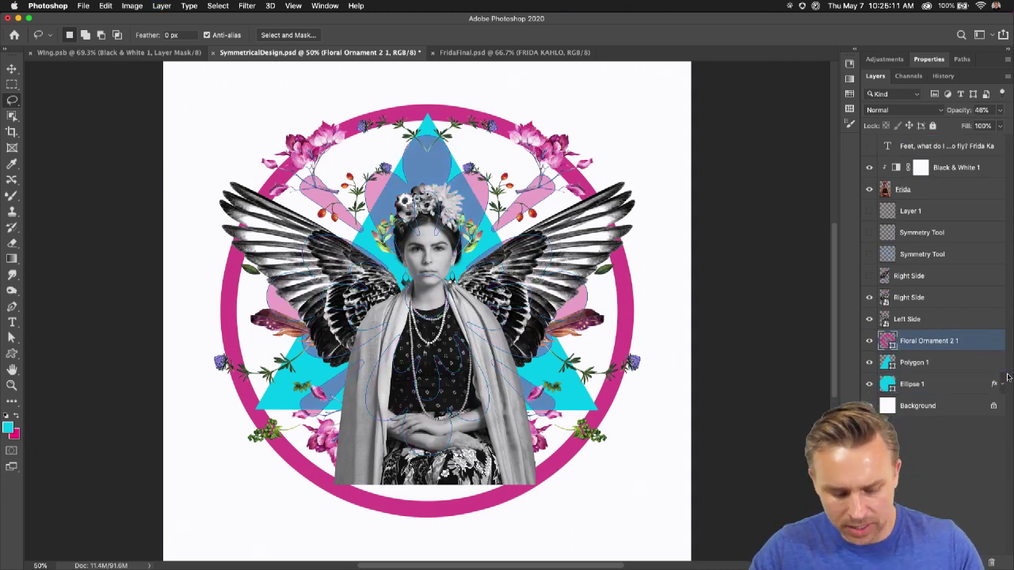
key(super+bracketright)
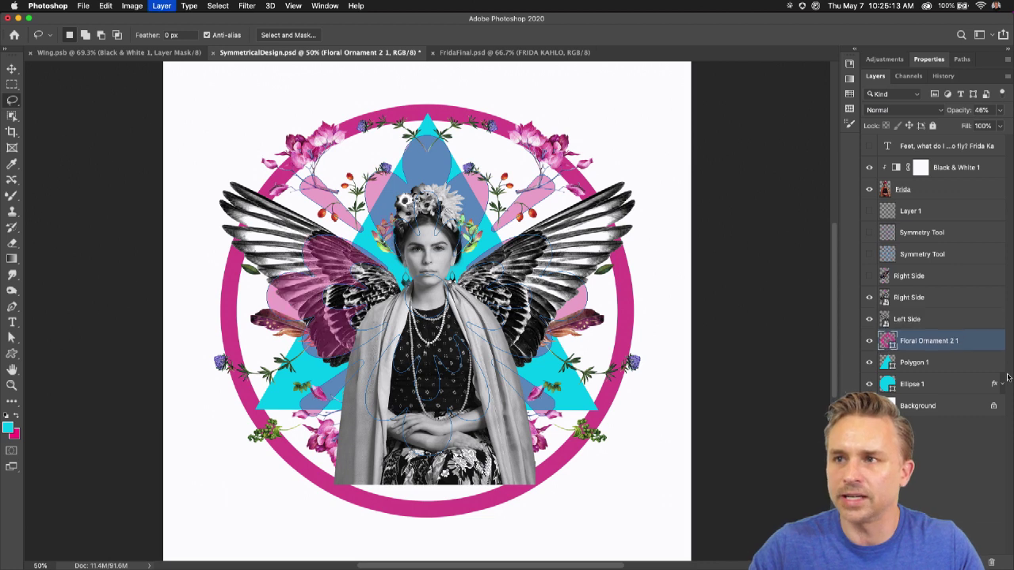
key(super+bracketleft)
key(super+bracketleft)
key(super+bracketright)
key(super+bracketright)
key(super+bracketright)
key(super+bracketright)
key(super+bracketright)
key(super+bracketright)
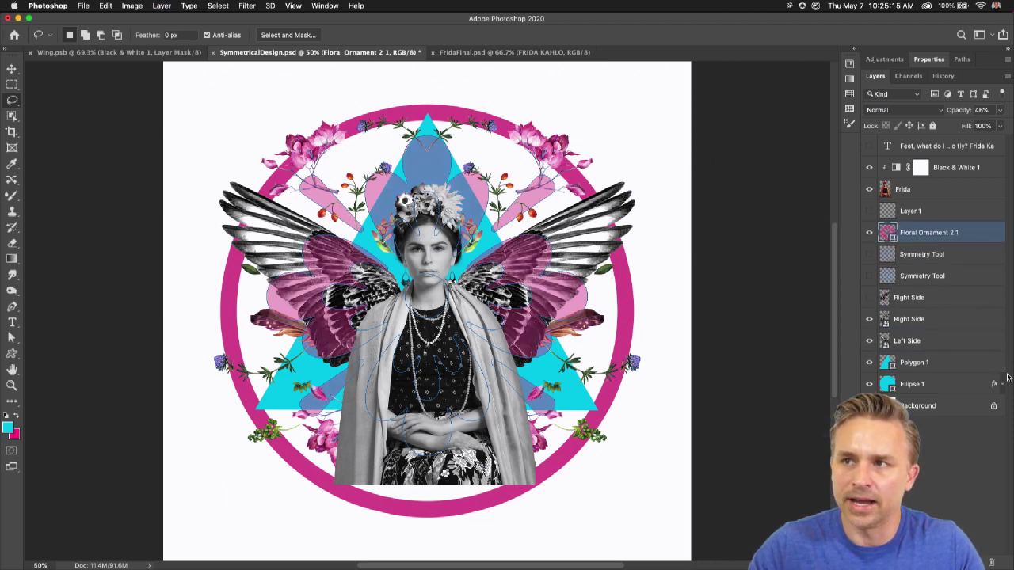
key(super+bracketleft)
key(super+bracketleft)
key(super+bracketleft)
key(super+bracketleft)
key(super+bracketleft)
key(super+bracketleft)
key(super+bracketleft)
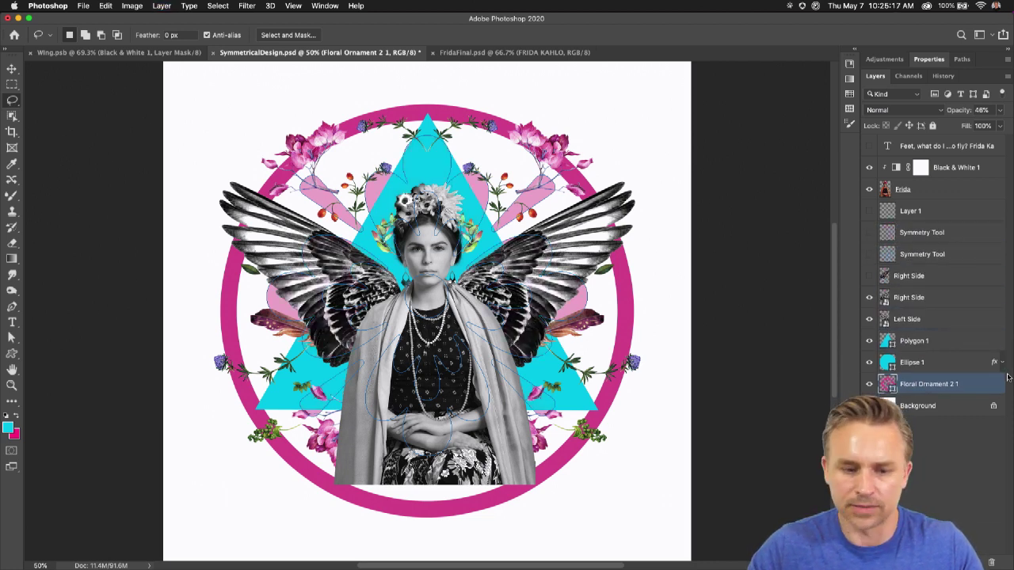
- Show the line-pattern Symmetry Tool layer and move it beneath the Left Side layer, directly above Polygon 1
key(super+semicolon)
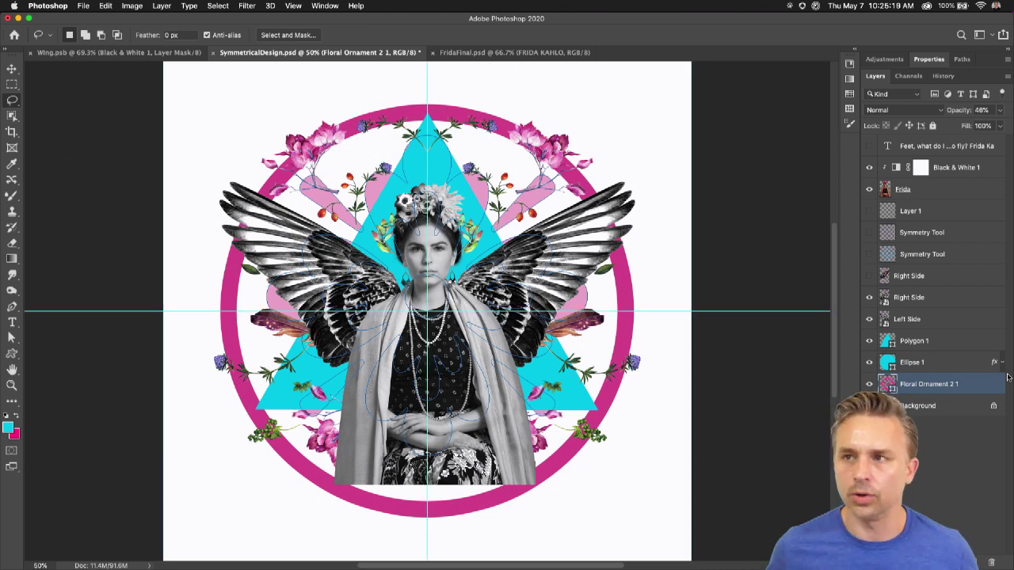
click(939, 297)
click(933, 234)
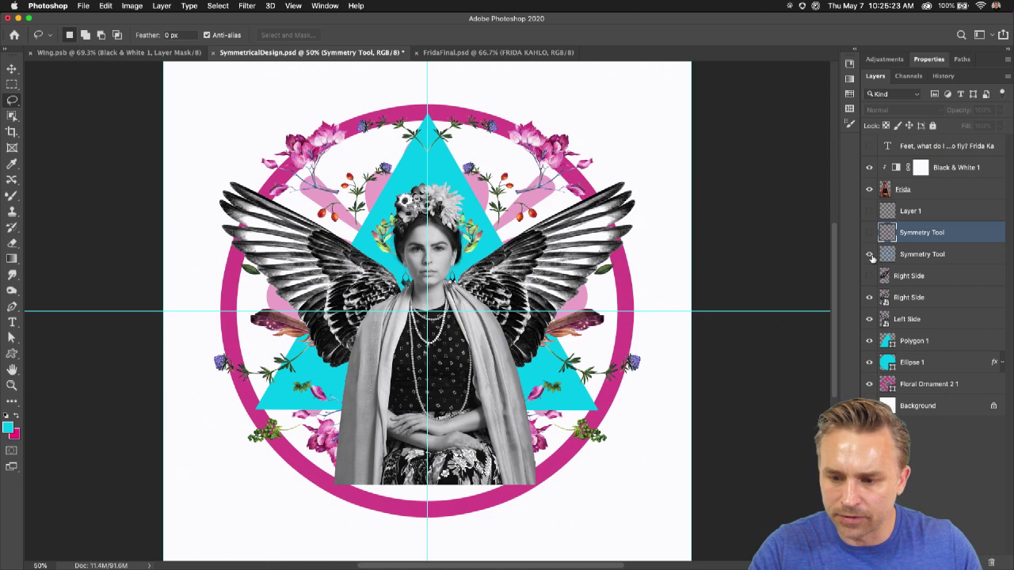
click(870, 255)
click(906, 256)
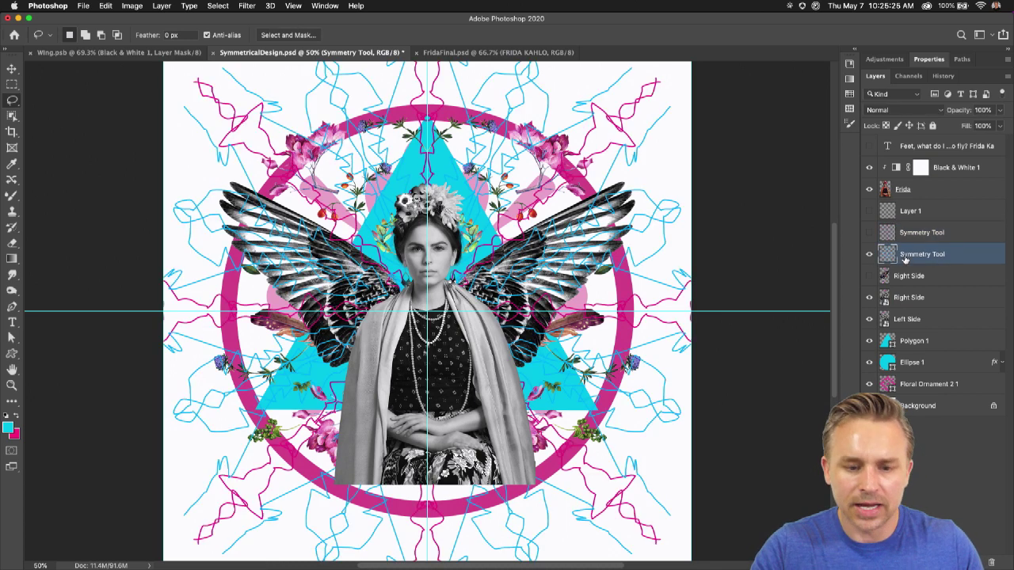
mouse_move(911, 255)
mouse_down()
mouse_move(924, 382)
mouse_move(915, 315)
mouse_up()
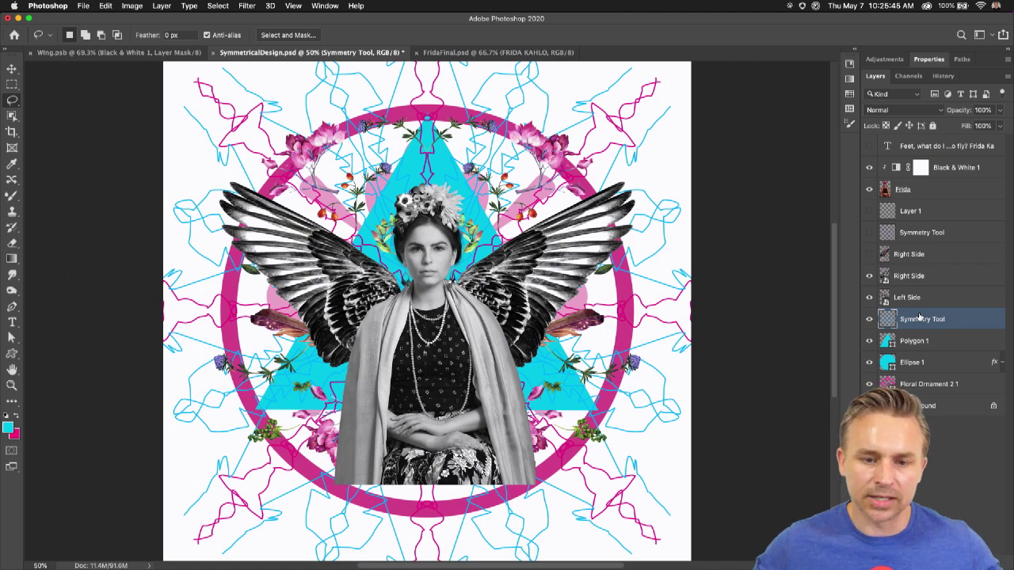
- Hide the line-pattern Symmetry Tool layer, and show and select the Symmetry Tool layer with the flower-branch pattern
click(869, 232)
click(869, 319)
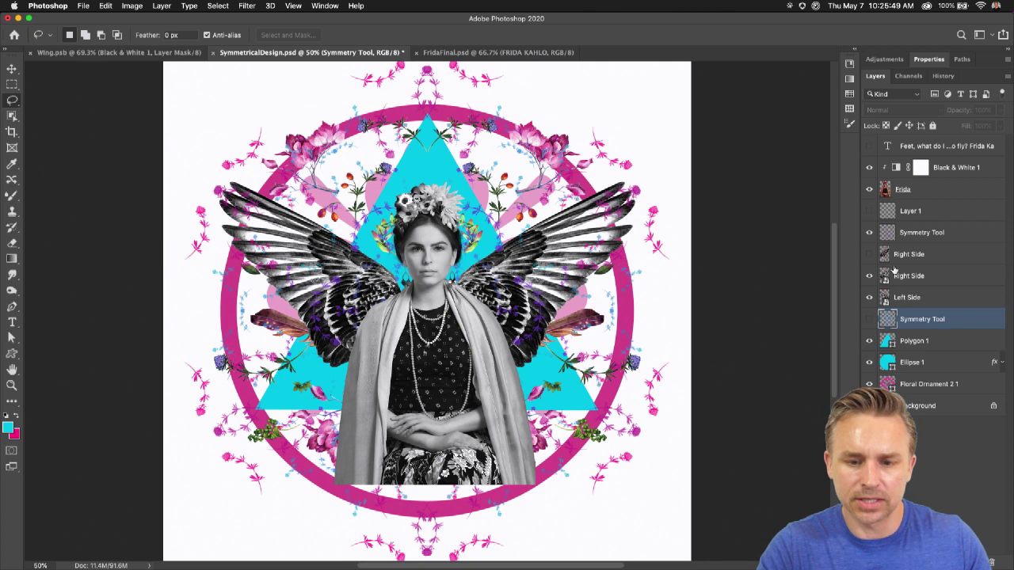
click(908, 234)
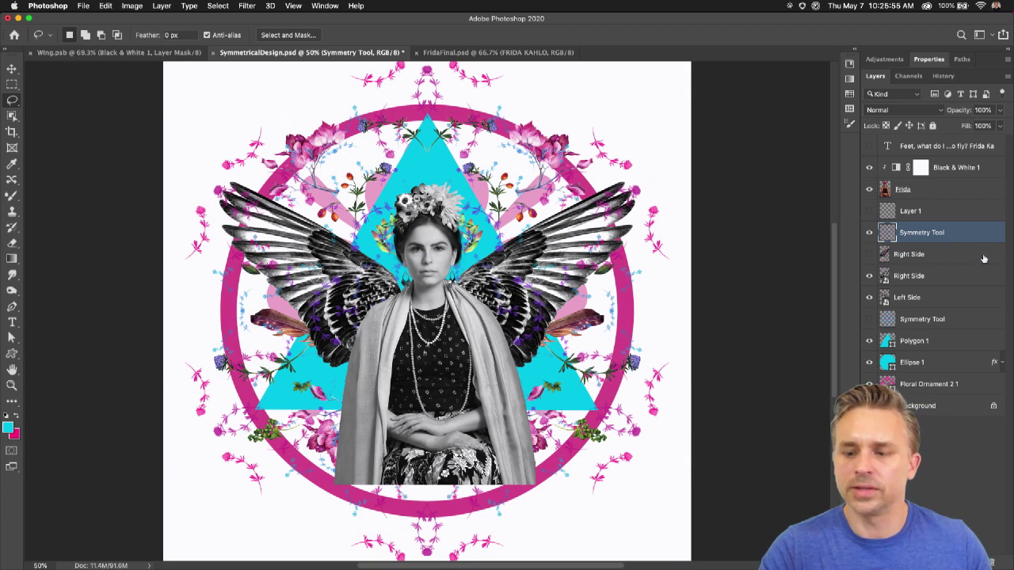
- Scale the Frida layer down to 82% and position her centred between the wings
click(925, 190)
key(super+t)
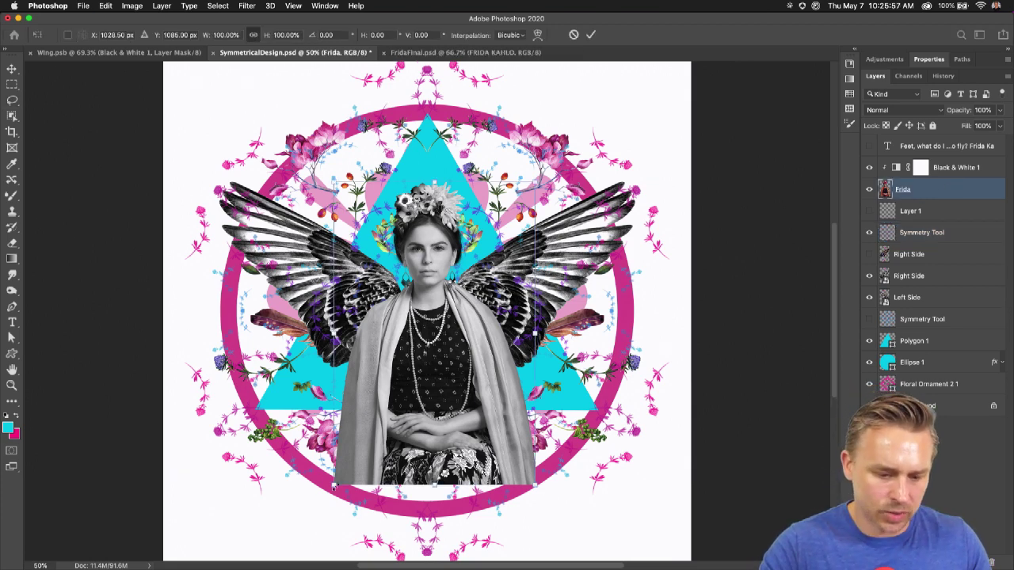
drag(334, 487, 353, 461)
drag(396, 408, 434, 354)
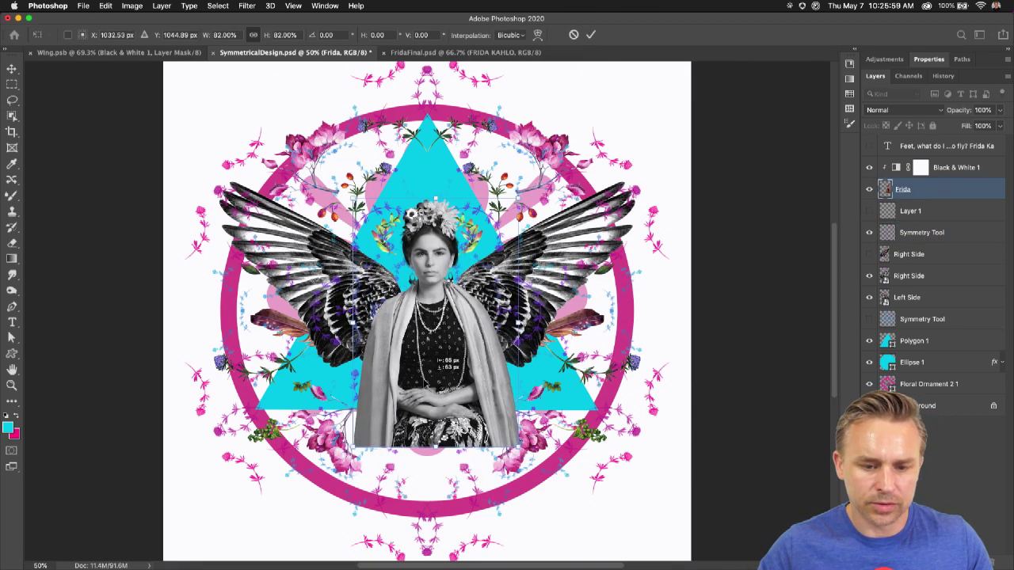
key(Return)
- Scale the Polygon 1 triangle to about 96% and move it down so its base lines up with Frida's lower edge
click(919, 340)
key(super+t)
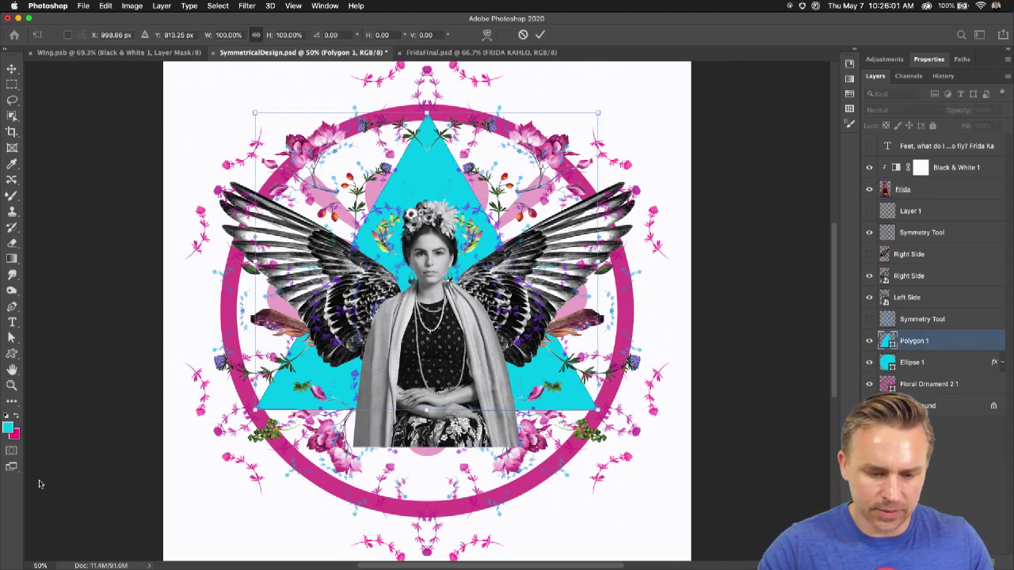
drag(254, 411, 219, 438)
drag(297, 377, 323, 377)
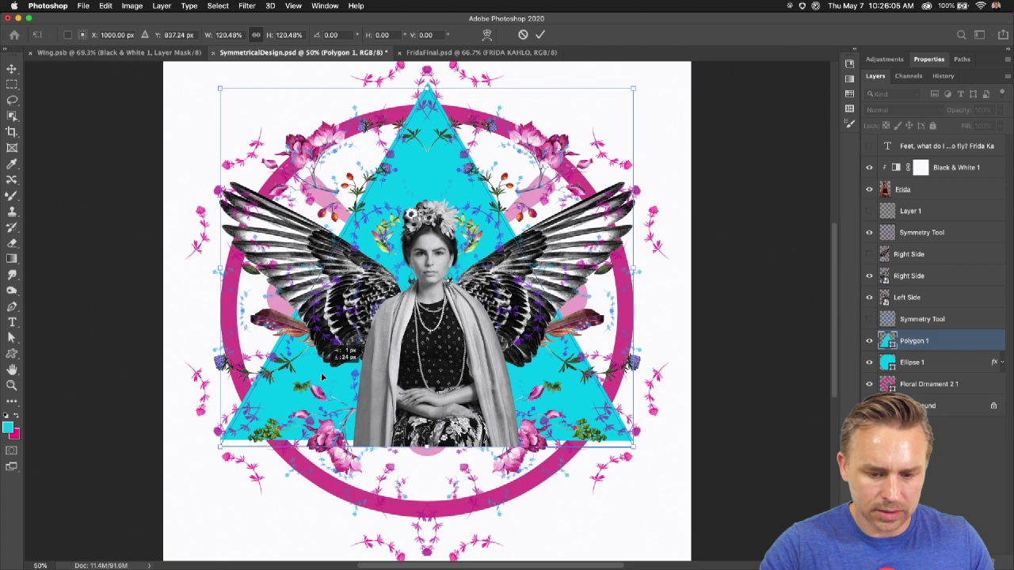
drag(218, 88, 263, 125)
drag(434, 124, 434, 179)
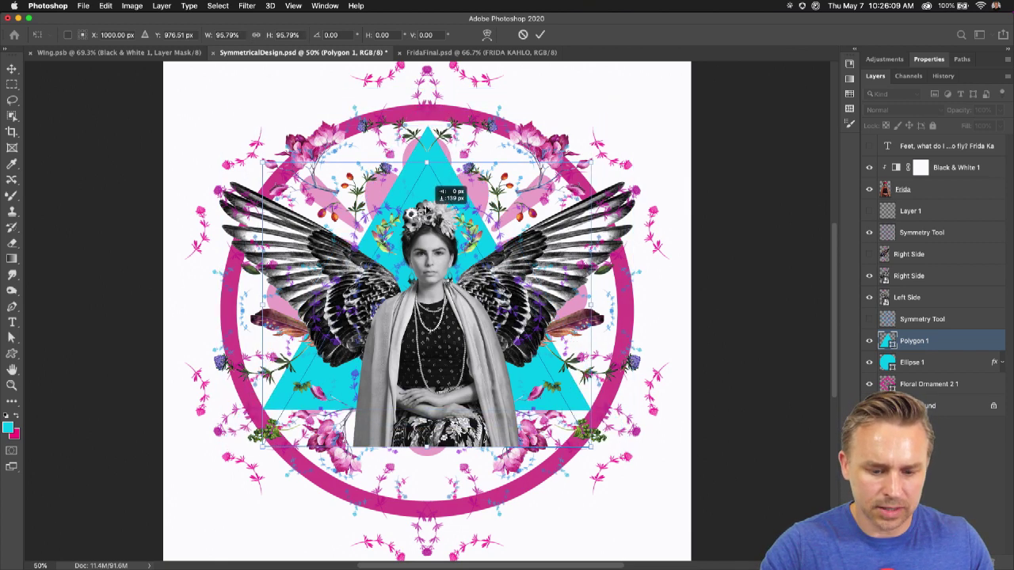
key(Return)
key(l)
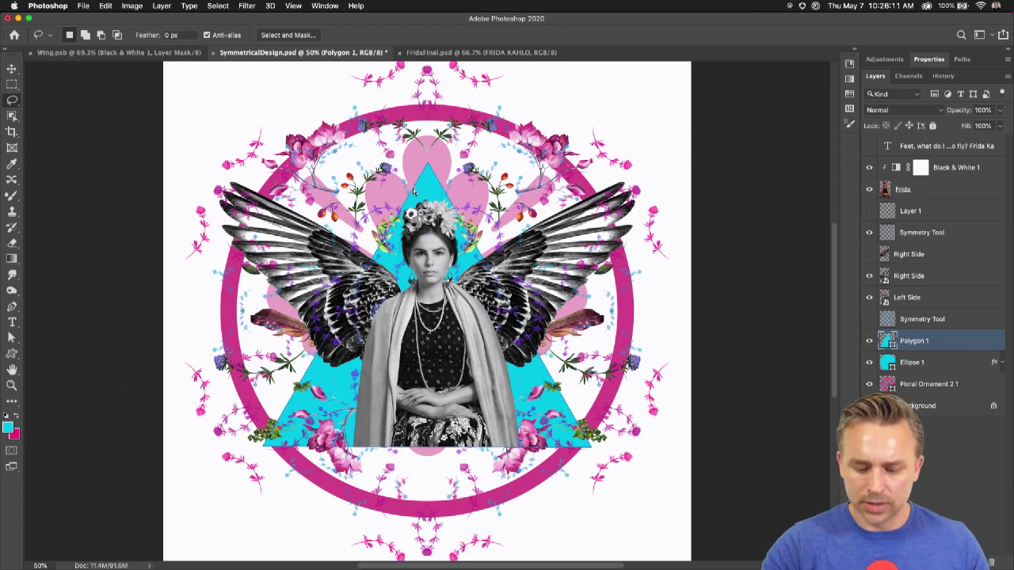
key(super+semicolon)
key(super+semicolon)
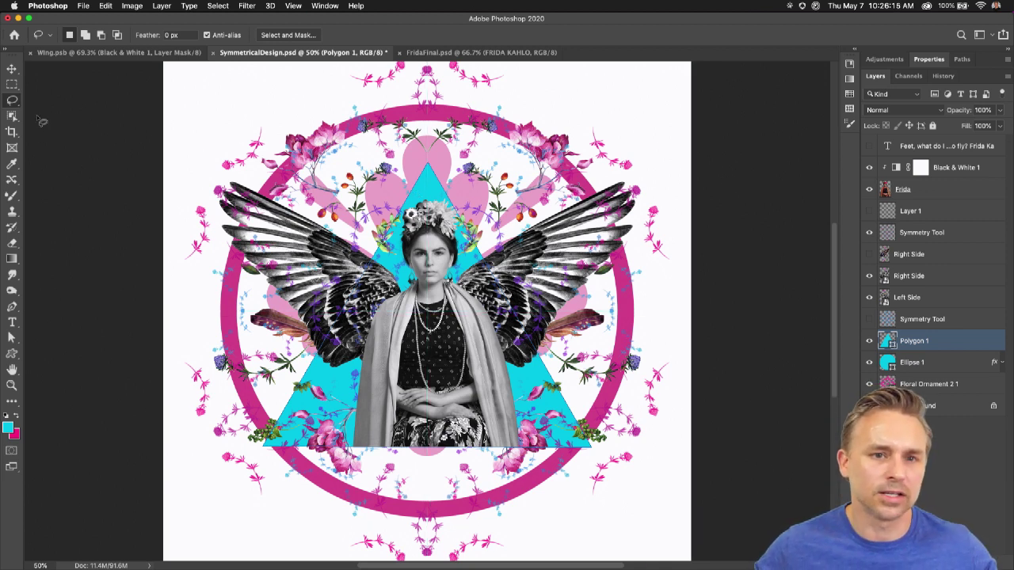
- Switch to FridaFinal.psd and view the finished reference artwork in full screen mode
click(449, 53)
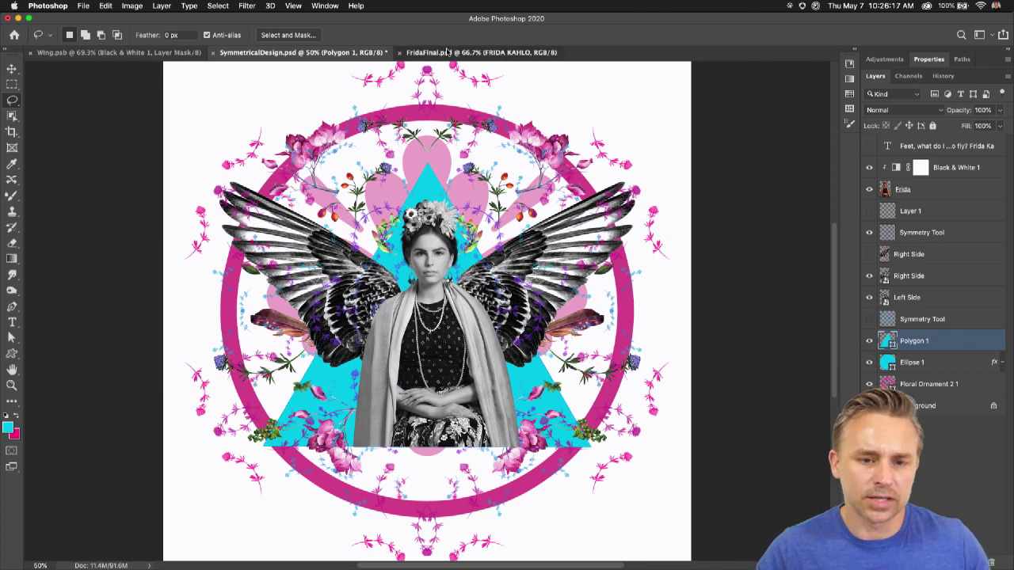
key(f)
key(f)
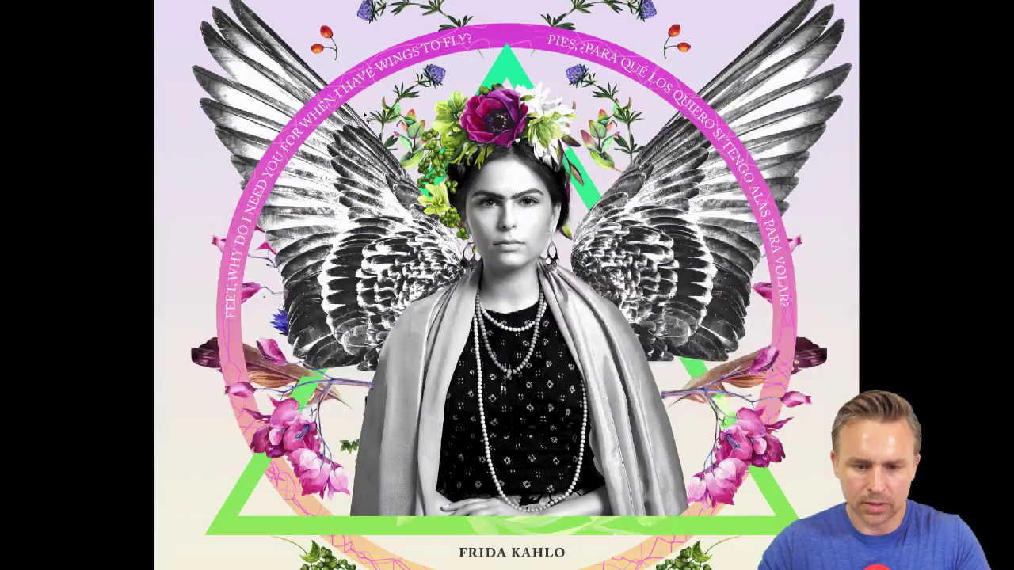